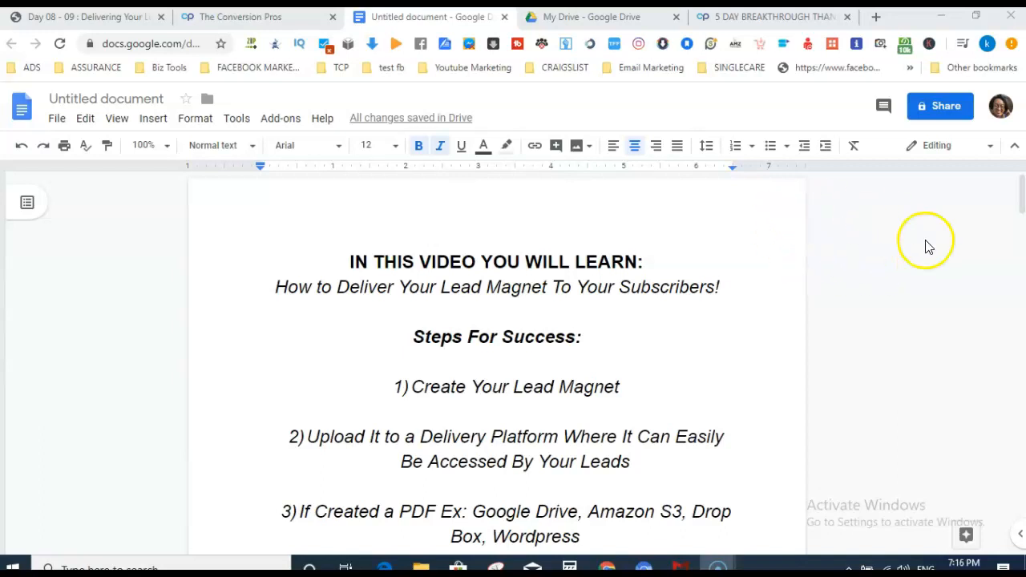
Skim the lesson outline's delivery steps, then show the Drive preview of the 5-day challenge .docx.
left_click(1021, 195)
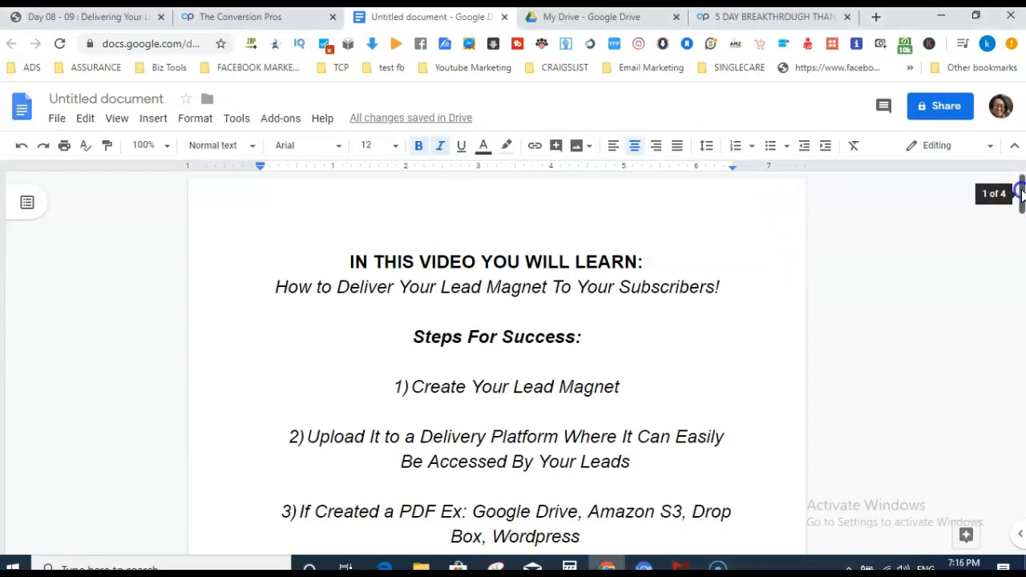
mouse_move(1020, 184)
left_mouse_down()
mouse_move(1020, 201)
mouse_move(1021, 185)
left_mouse_up()
left_click(601, 20)
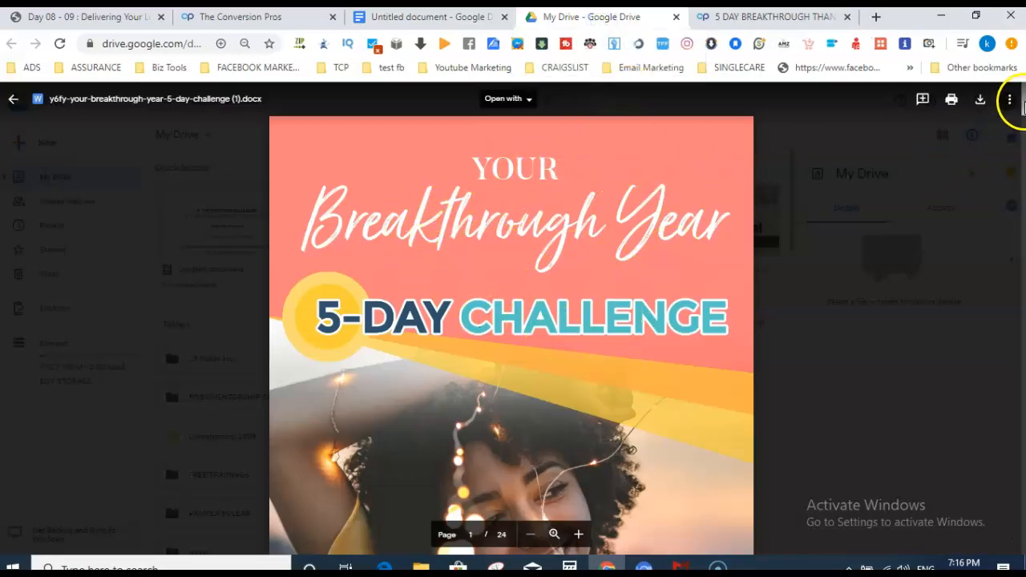
scroll(1021, 116, "down", 3)
scroll(1022, 109, "up", 3)
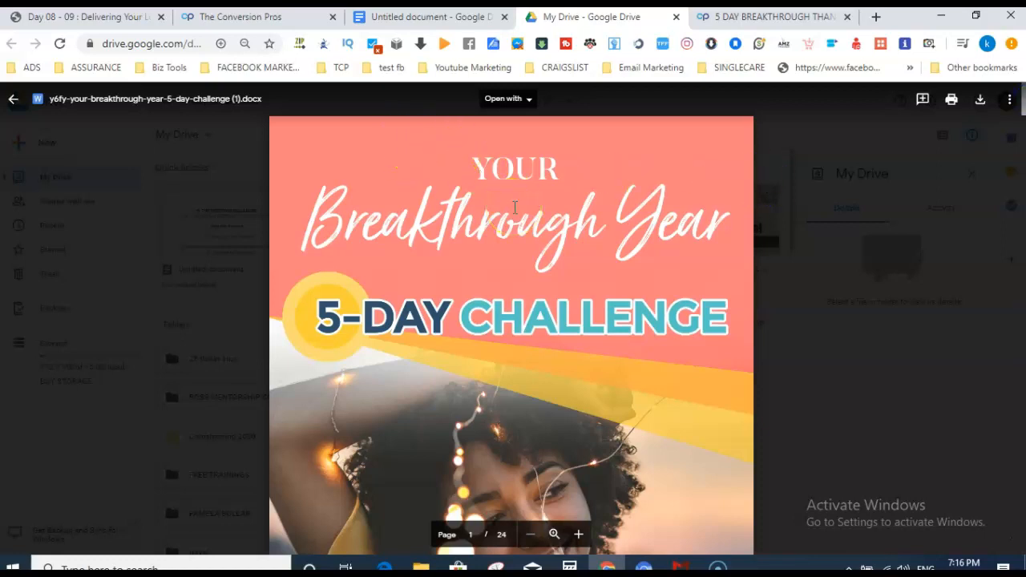
left_click(410, 17)
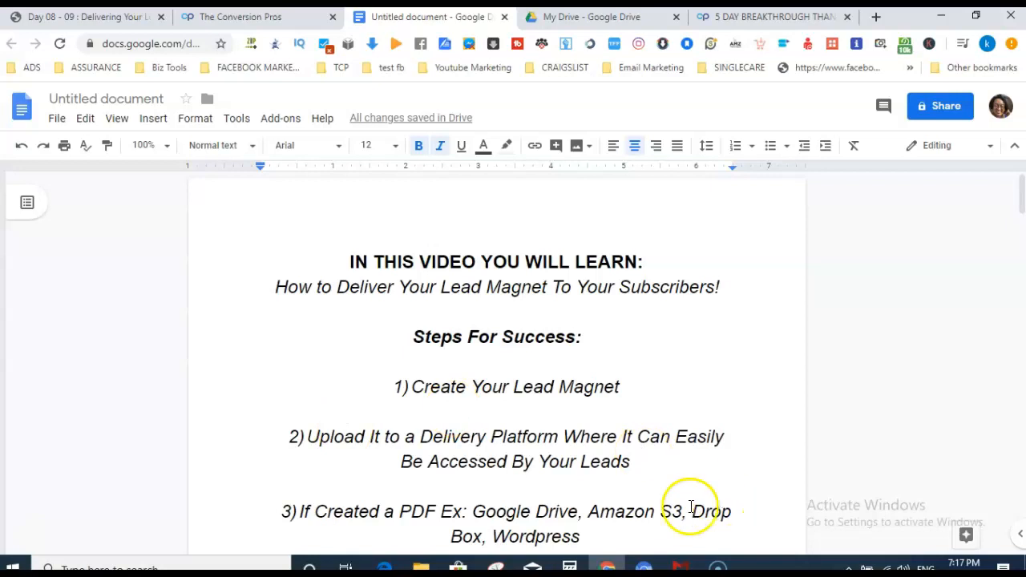
left_click(573, 17)
left_click(430, 18)
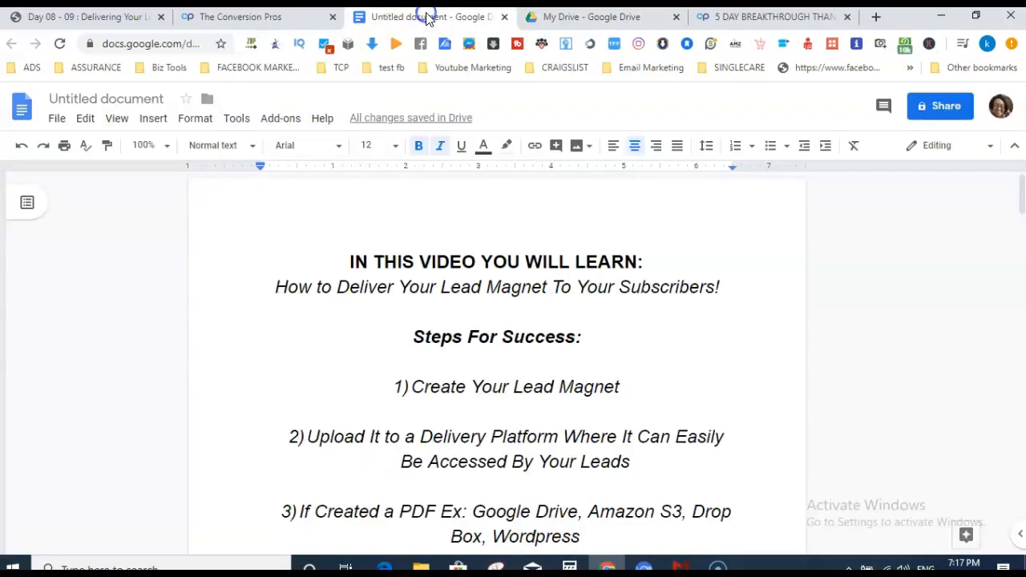
scroll(1022, 192, "down", 3)
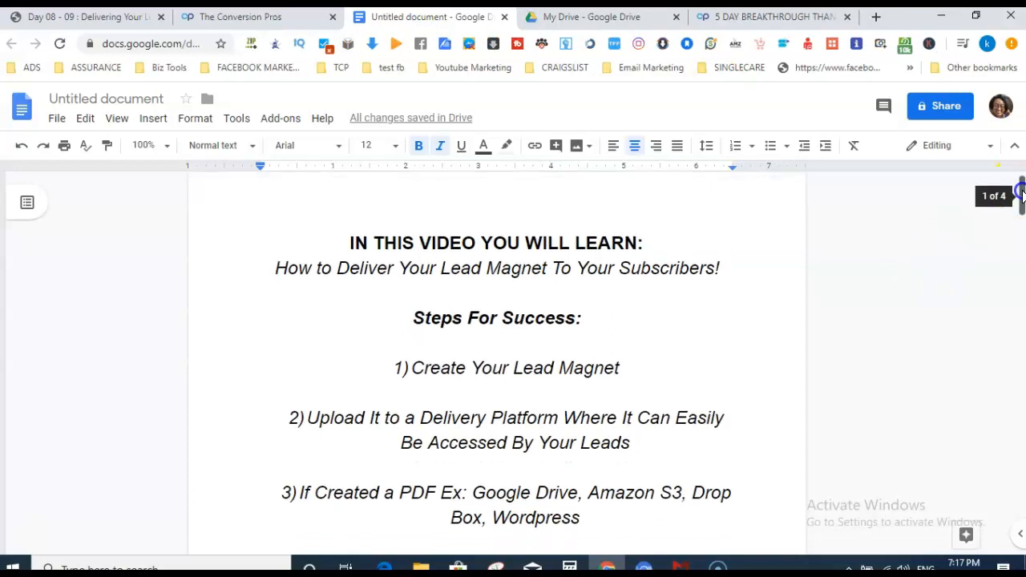
left_click(591, 17)
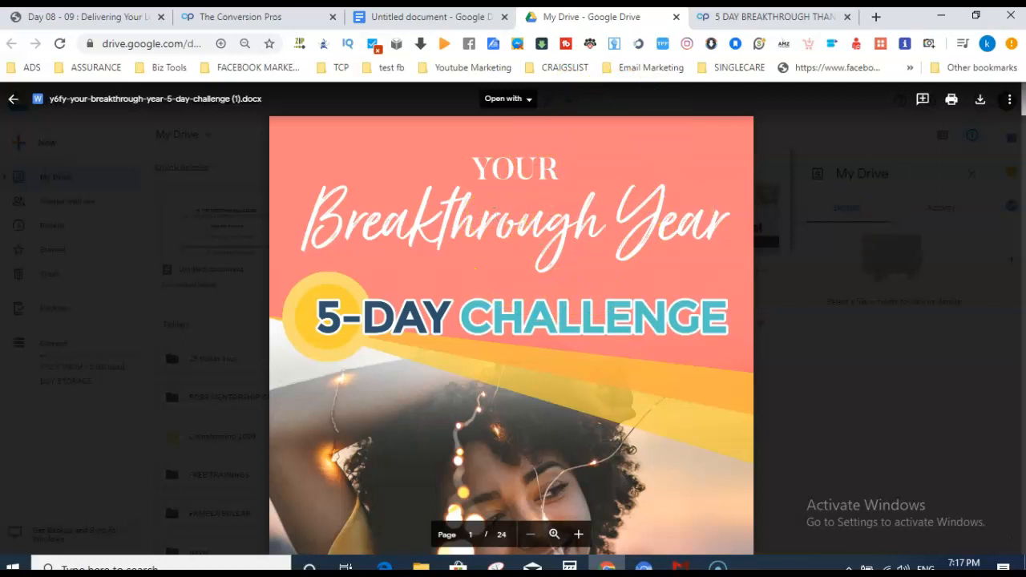
left_click_drag(1023, 111, 1022, 119)
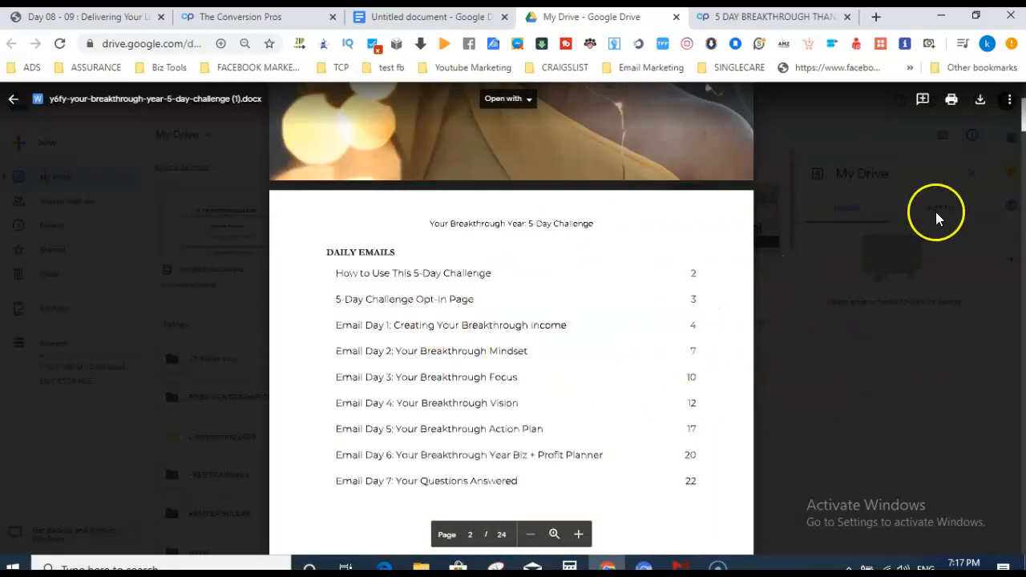
left_click_drag(1021, 125, 1022, 105)
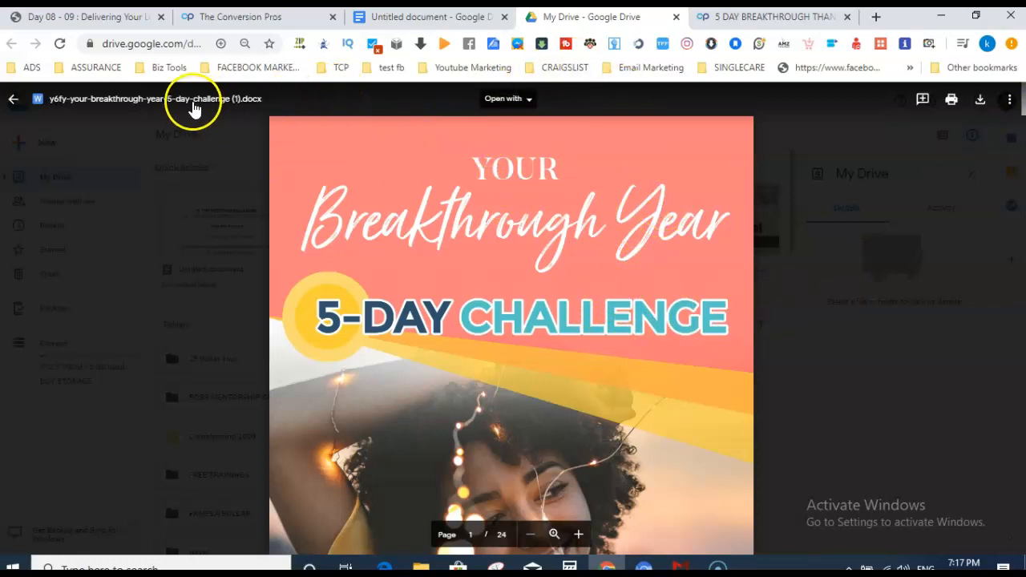
Open the breakthrough-year challenge .docx as an editable Google Doc without renaming it.
left_click(113, 99)
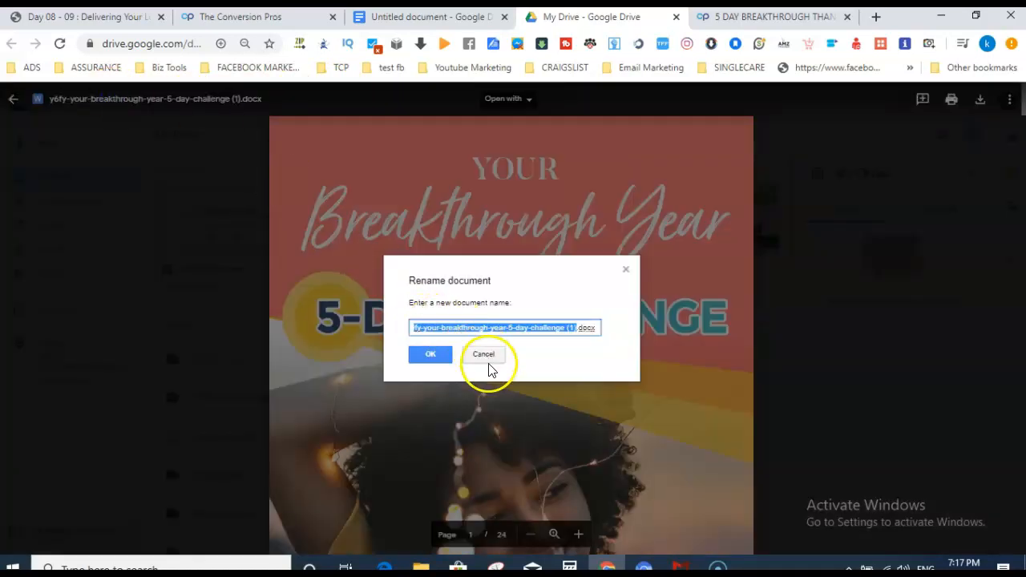
left_click(483, 354)
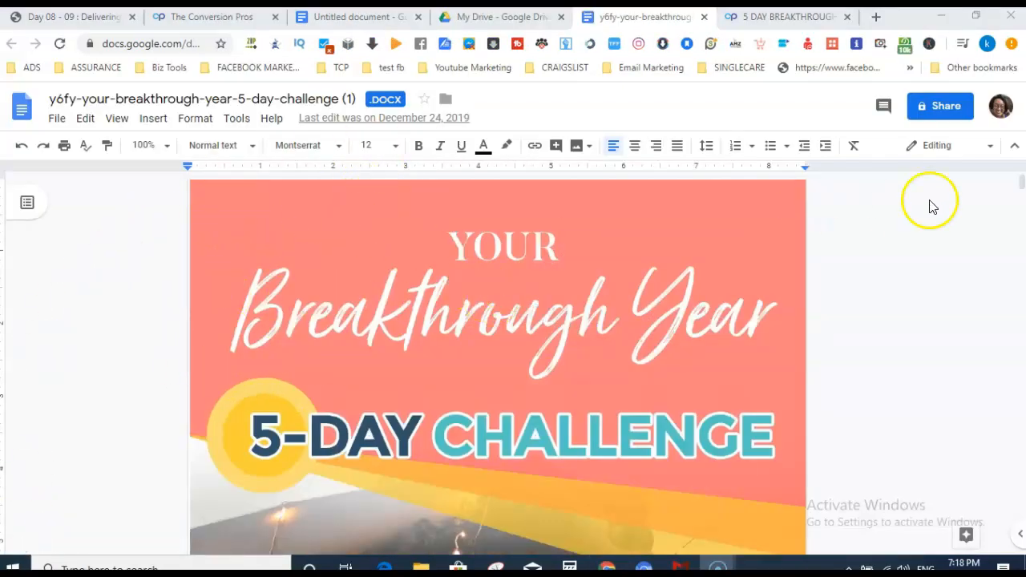
mouse_move(1022, 189)
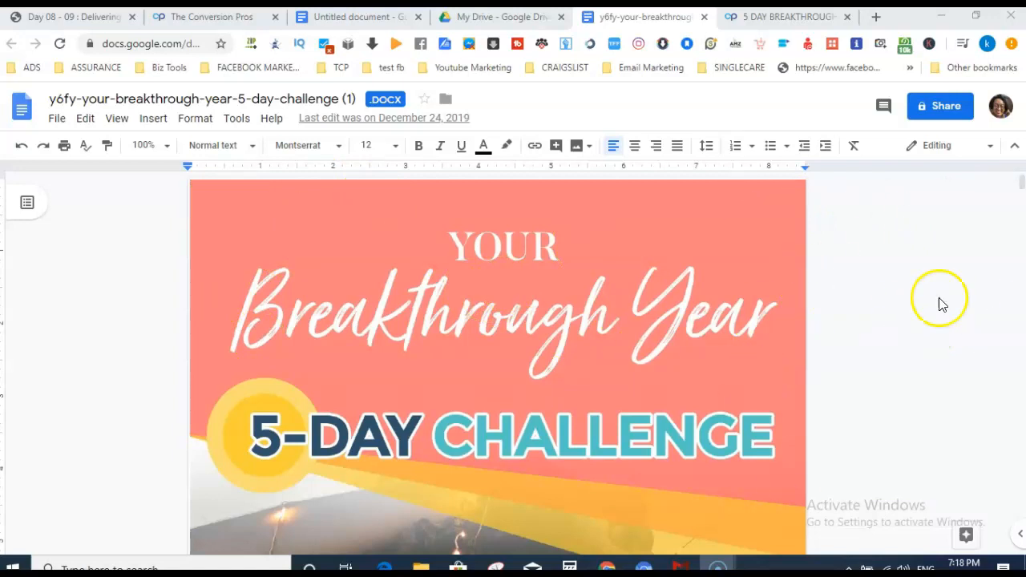
mouse_move(1017, 181)
left_mouse_down()
mouse_move(1022, 209)
mouse_move(1021, 164)
left_mouse_up()
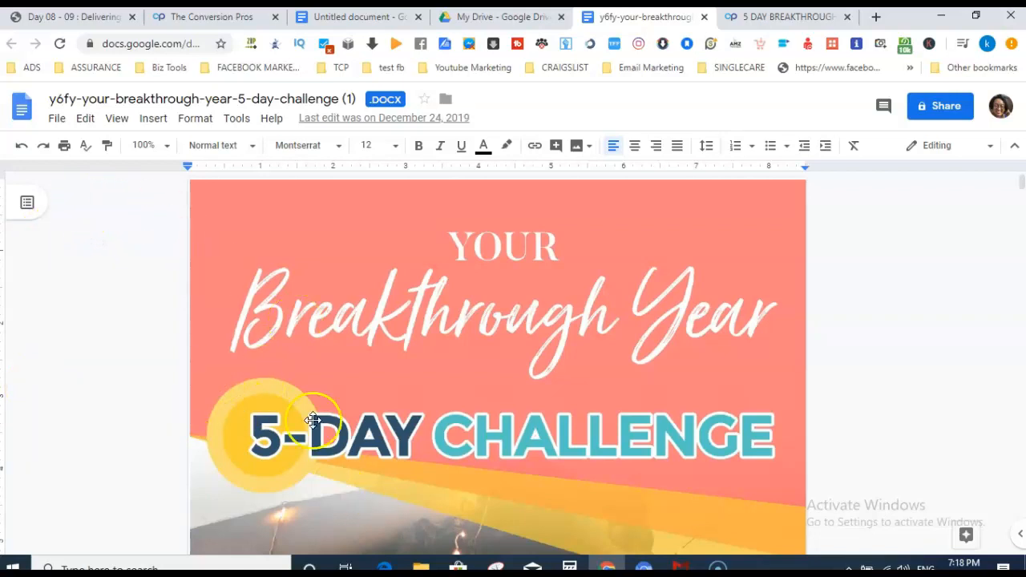
Download the challenge document as a PDF Document (.pdf).
left_click(56, 120)
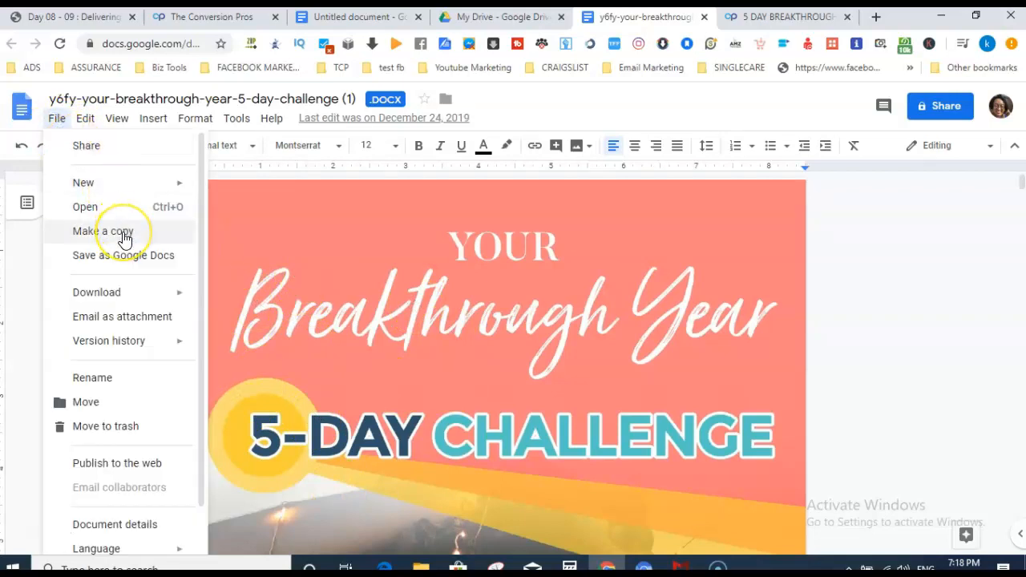
mouse_move(137, 297)
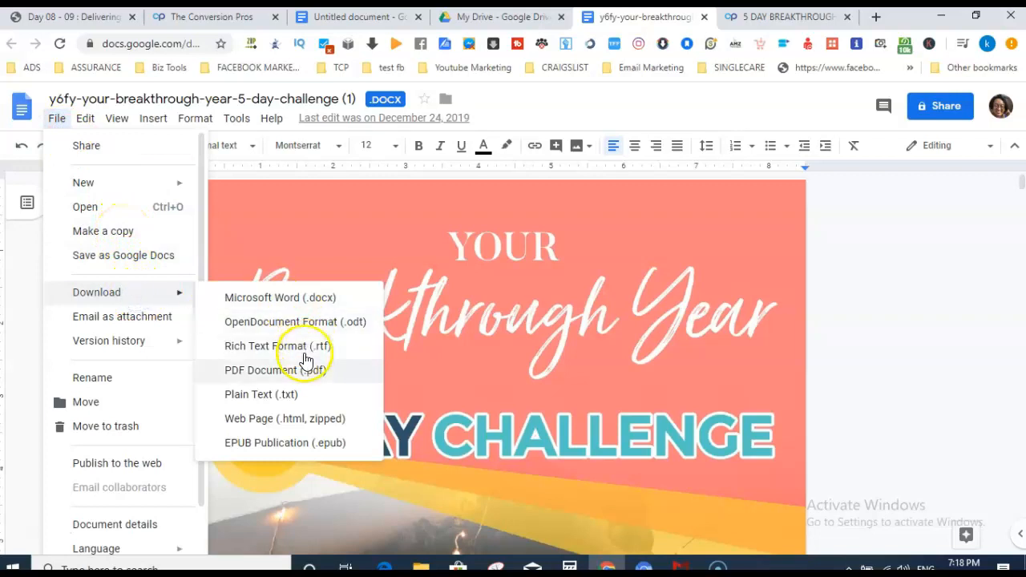
left_click(276, 373)
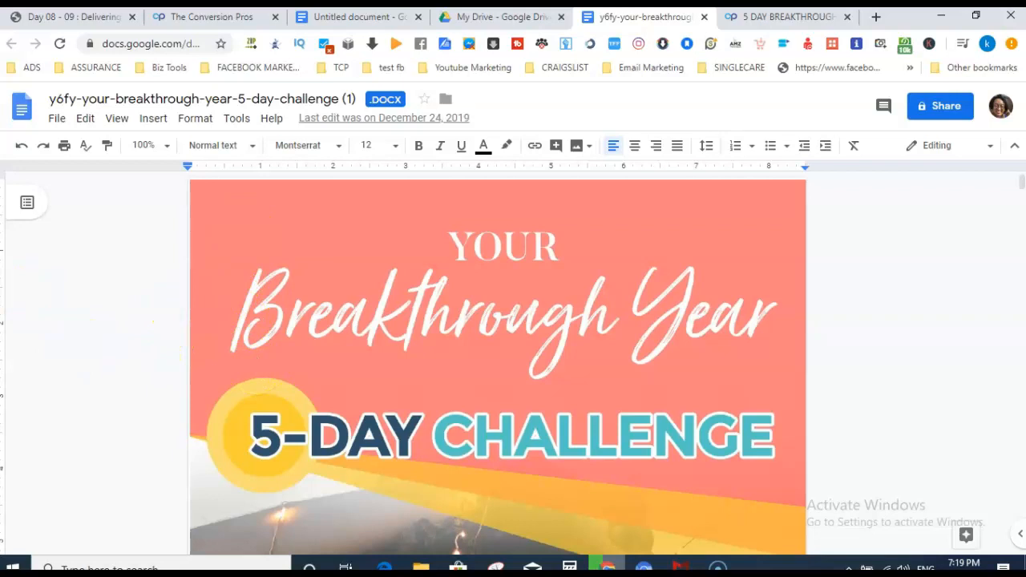
Go to the empty YOUTUBE 2020 > Lead Magnets folder in Google Drive.
left_click(57, 120)
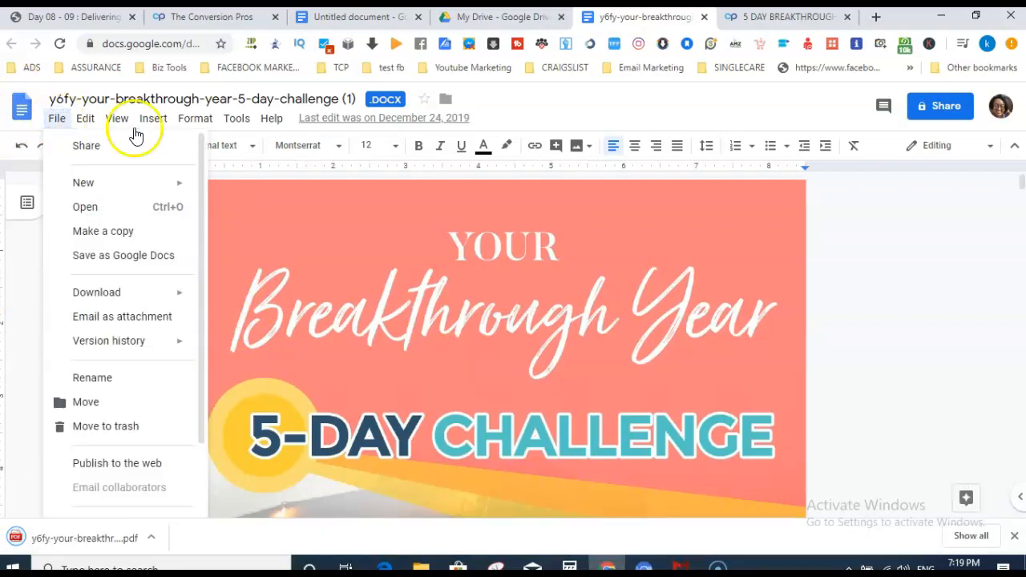
left_click(37, 456)
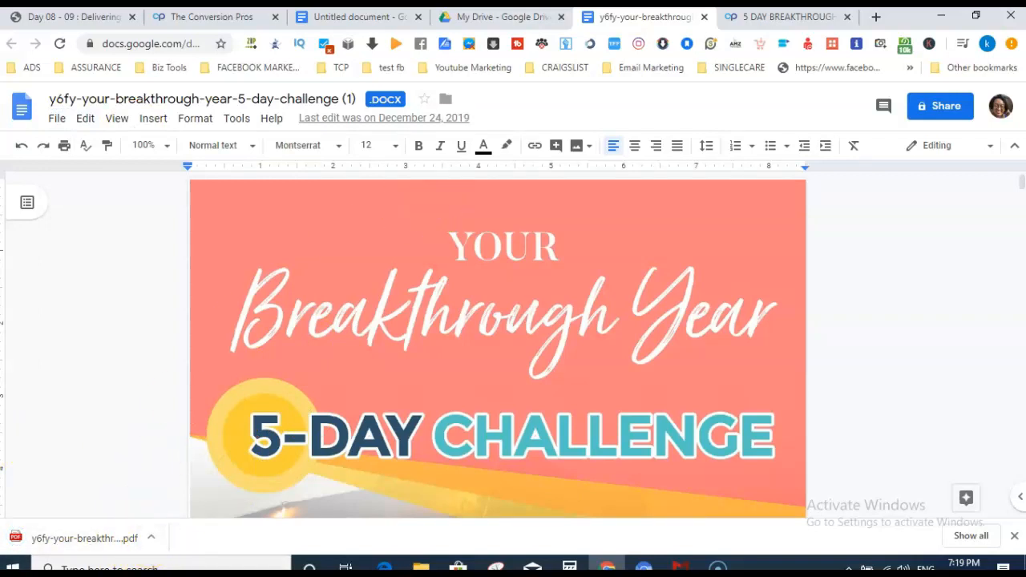
left_click(489, 20)
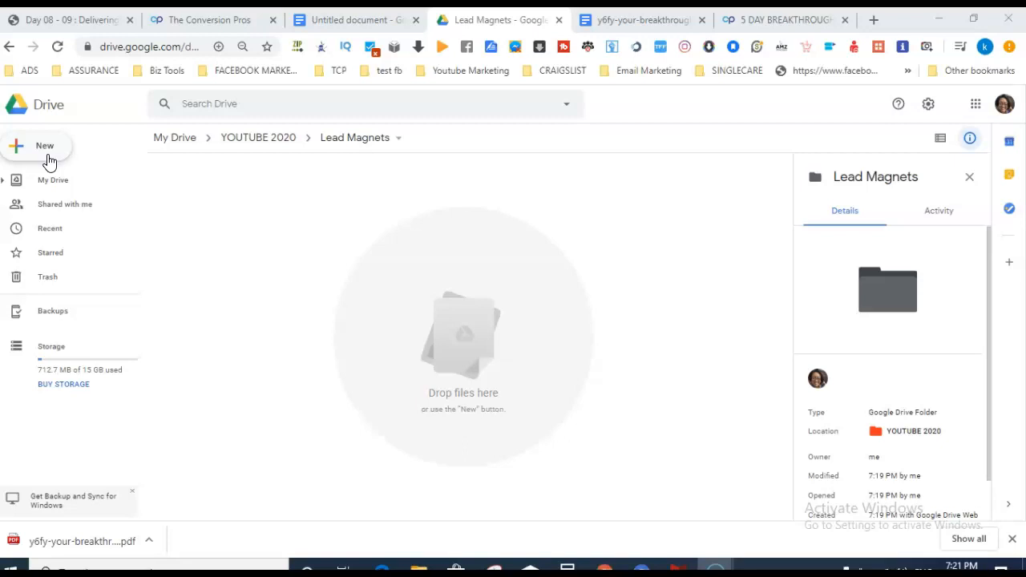
Upload the y6fy challenge PDF from Downloads into the Lead Magnets folder.
left_click(48, 161)
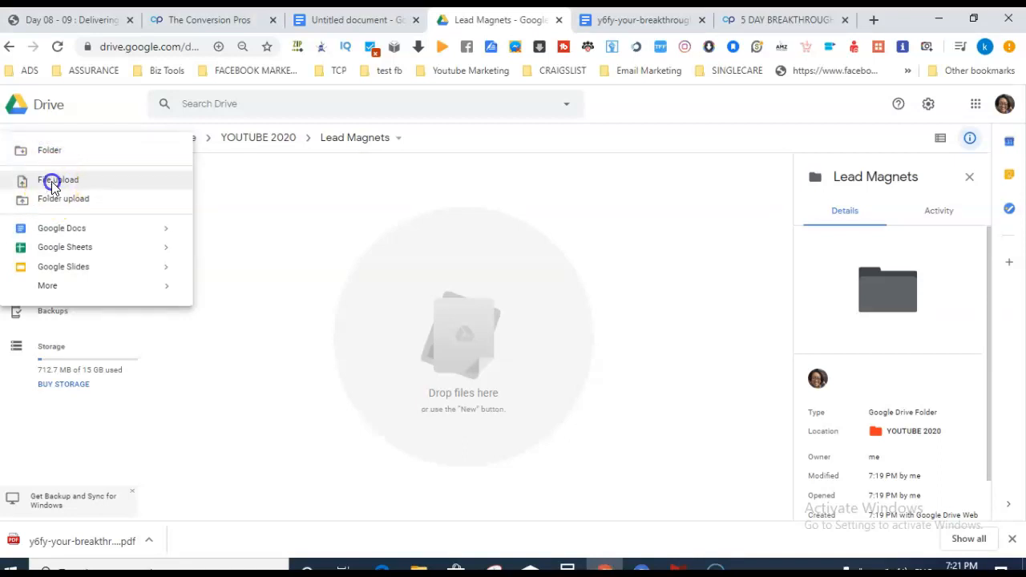
left_click(52, 181)
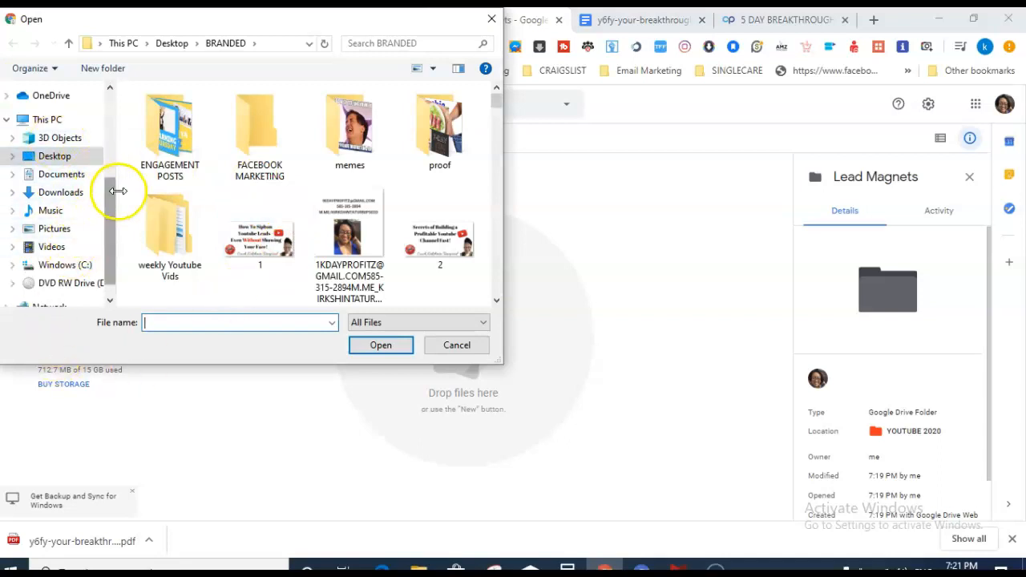
left_click(63, 195)
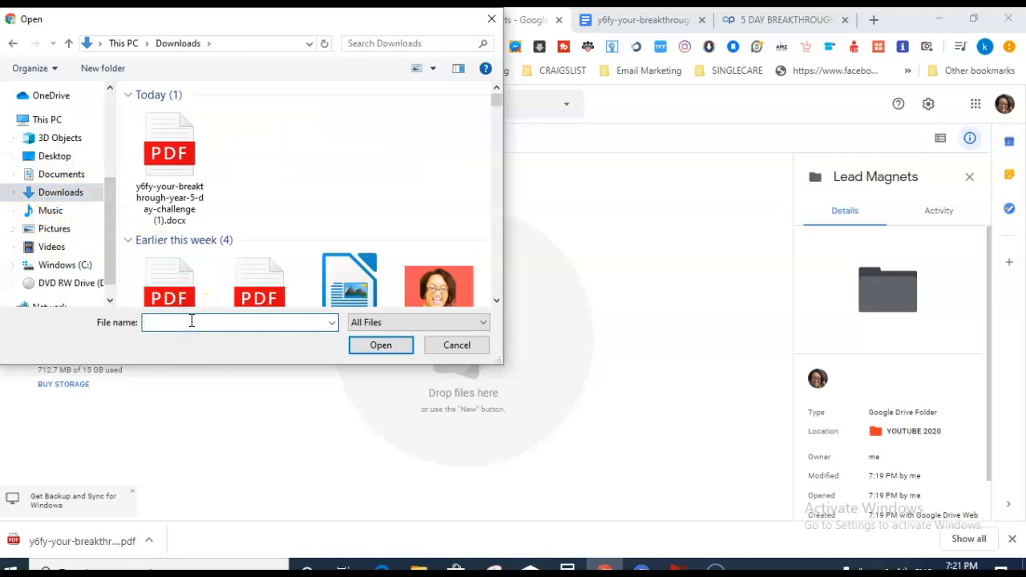
type("y6")
left_click(200, 340)
left_click(201, 350)
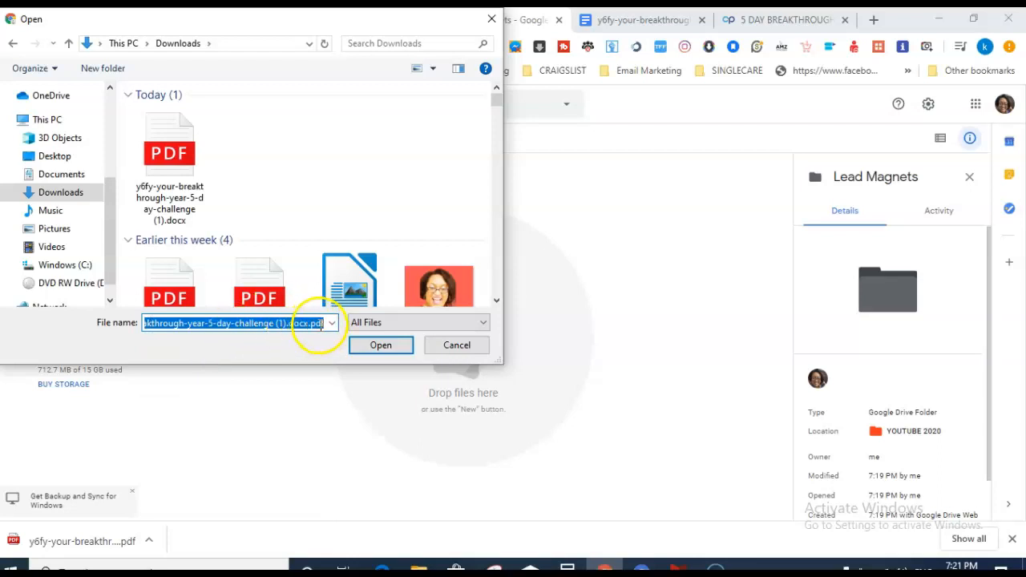
left_click(389, 345)
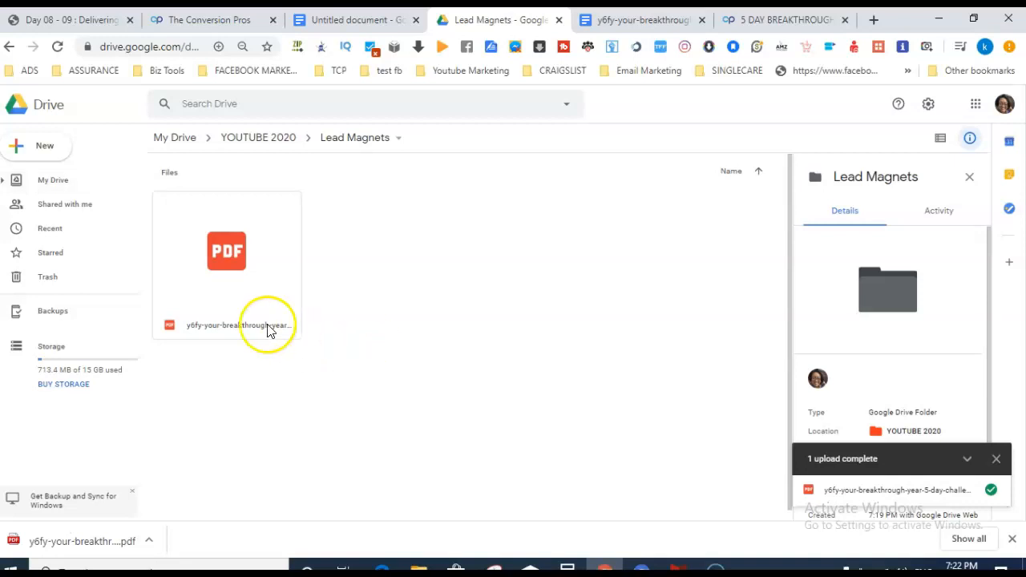
Turn on link sharing for the challenge PDF so anyone with the link can view it, and select its URL.
double_click(269, 264)
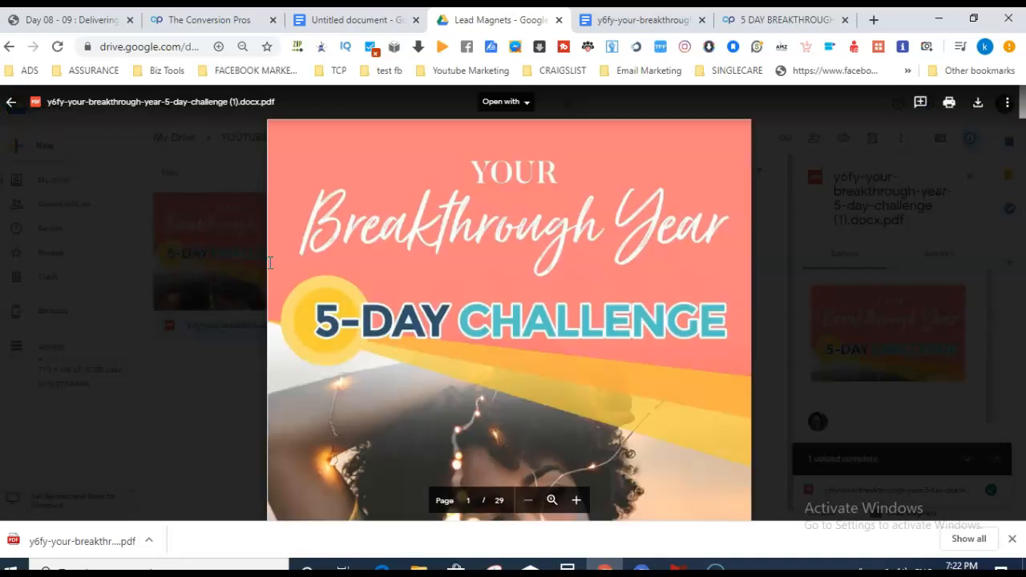
left_click(12, 102)
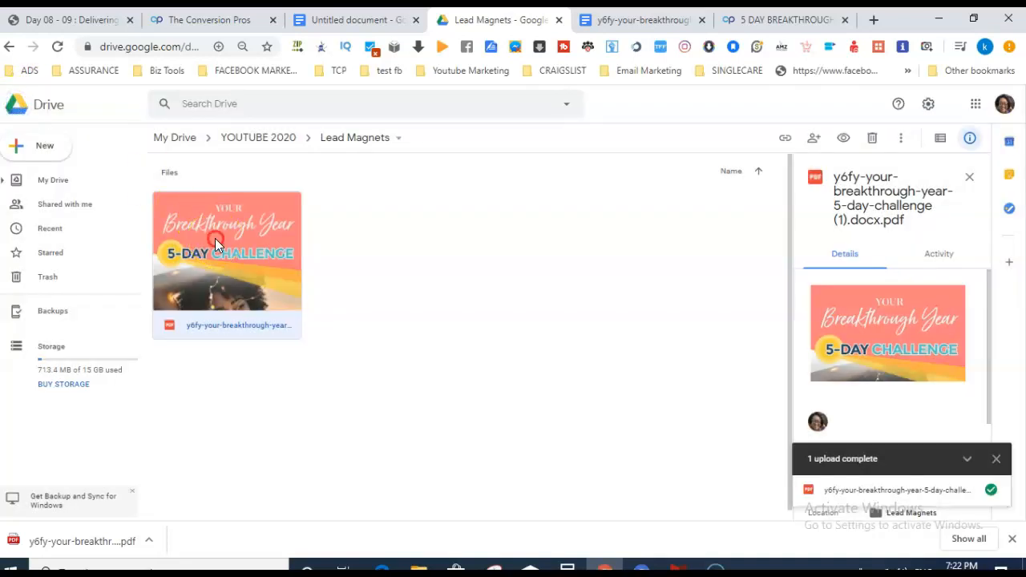
right_click(214, 238)
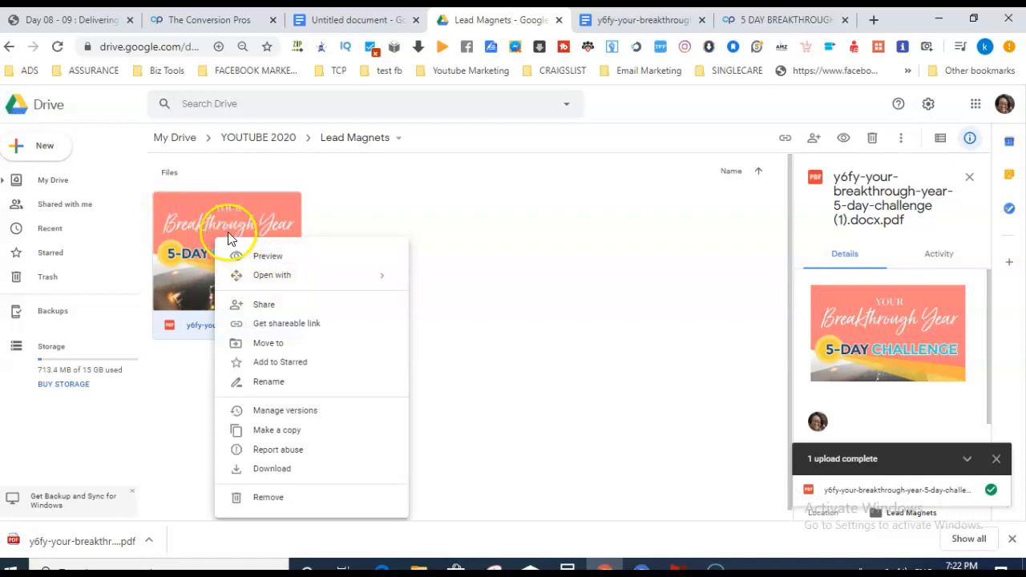
left_click(292, 329)
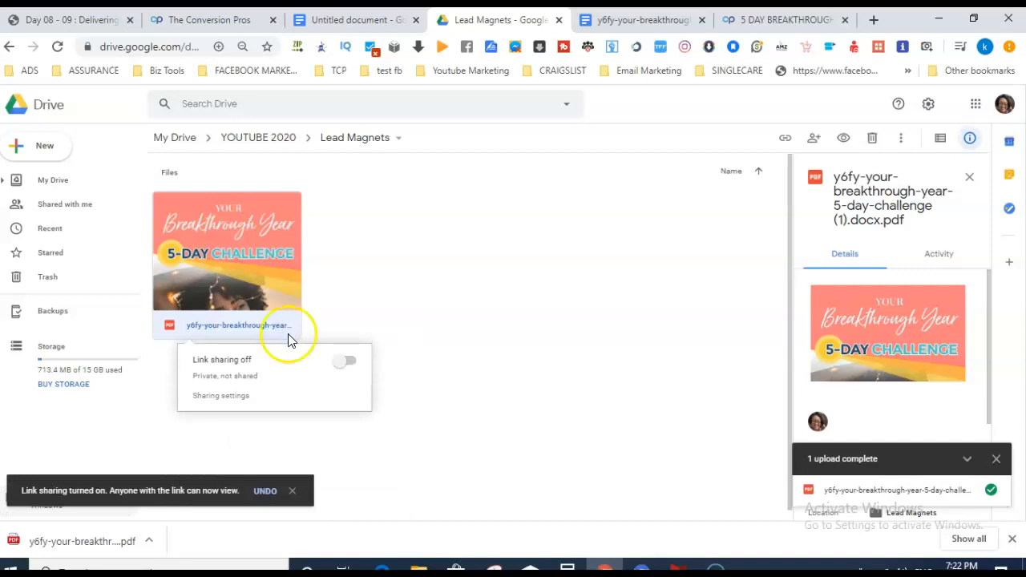
left_click(348, 365)
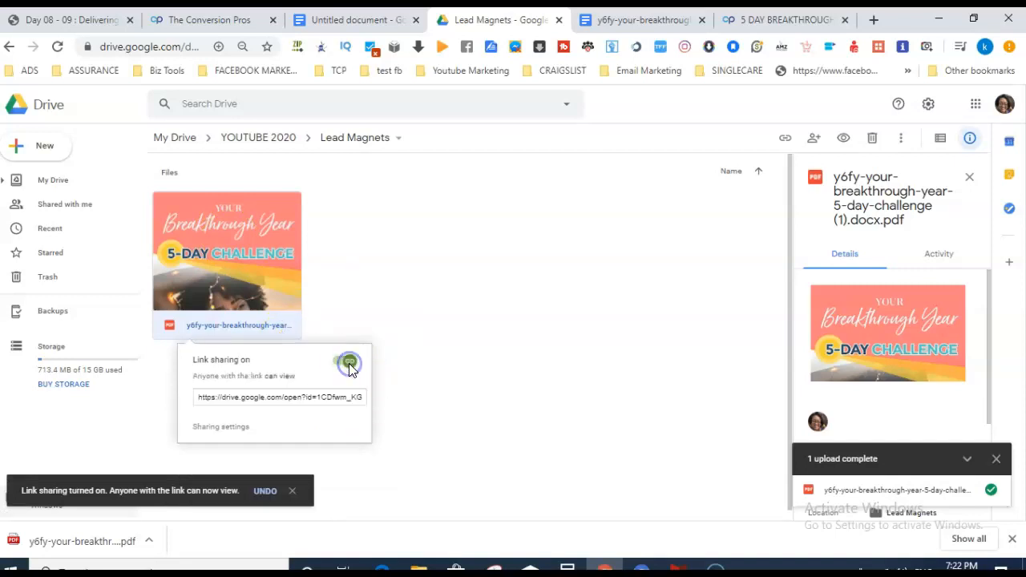
left_click(260, 403)
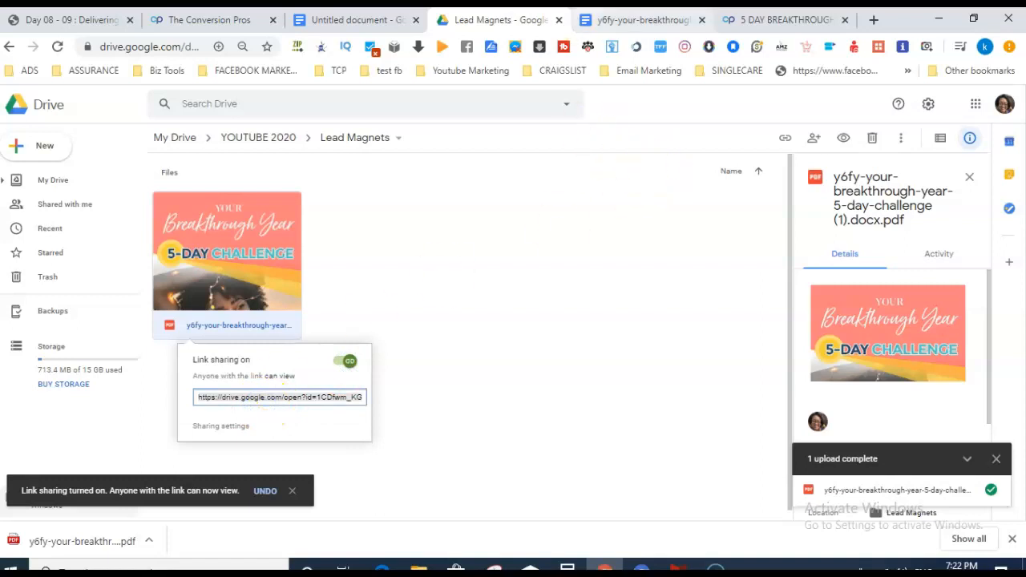
left_click(344, 18)
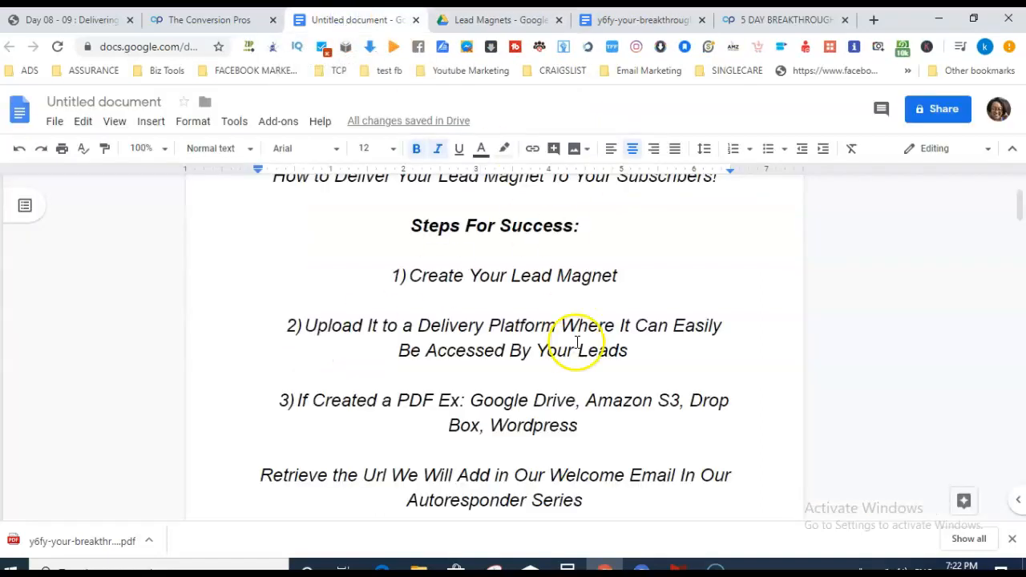
Paste the PDF's Drive link below item 1 and resize it to font size 10.
left_click(493, 298)
key("ctrl+v")
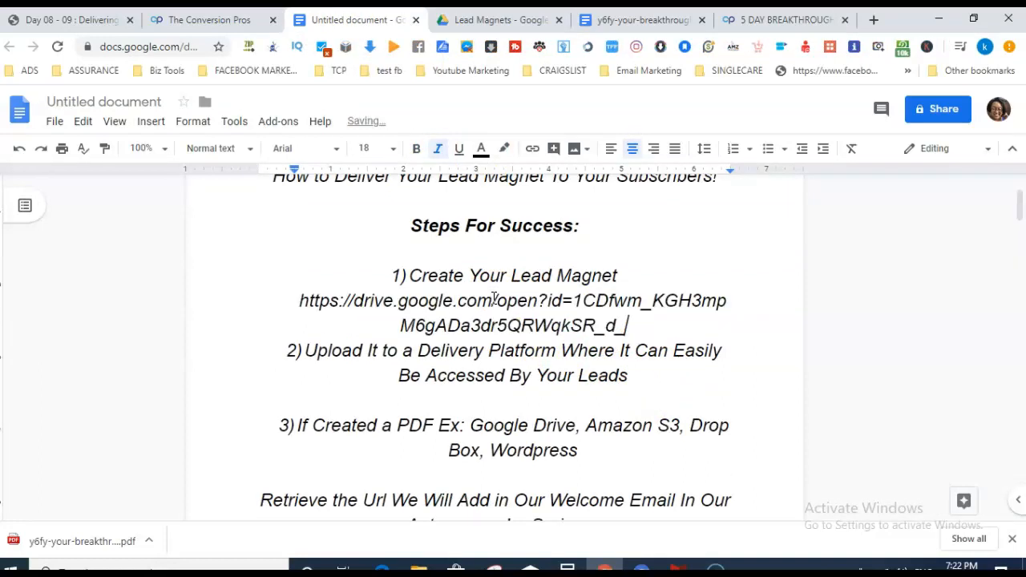
left_click_drag(657, 331, 288, 304)
key("ctrl+c")
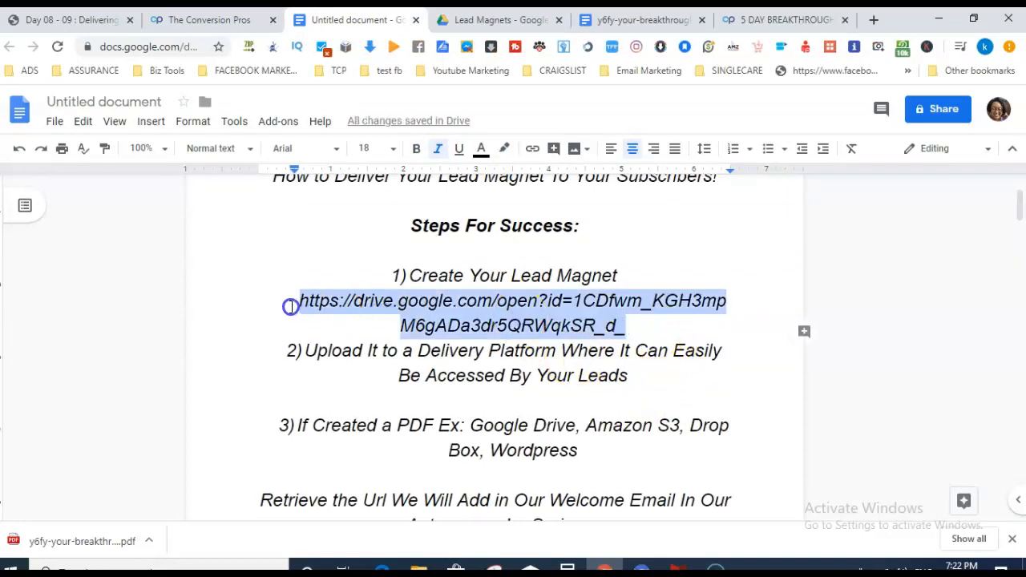
left_click(393, 149)
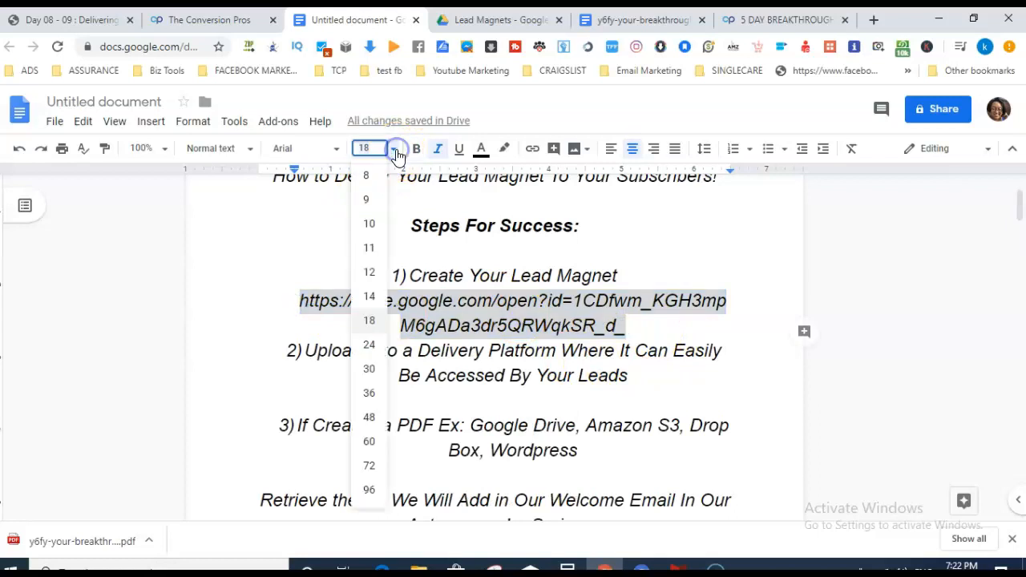
left_click(374, 227)
left_click(508, 362)
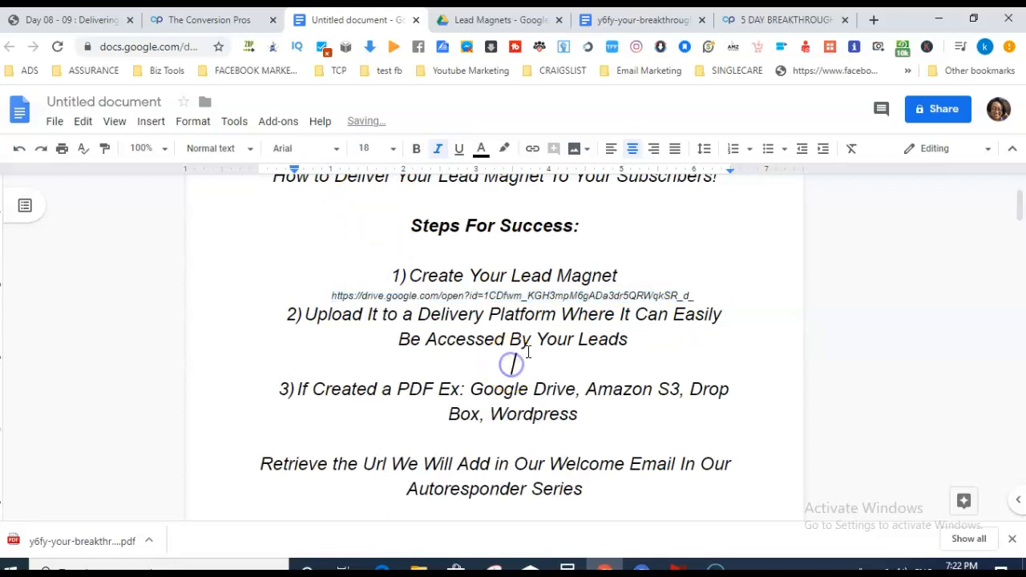
left_click(712, 295)
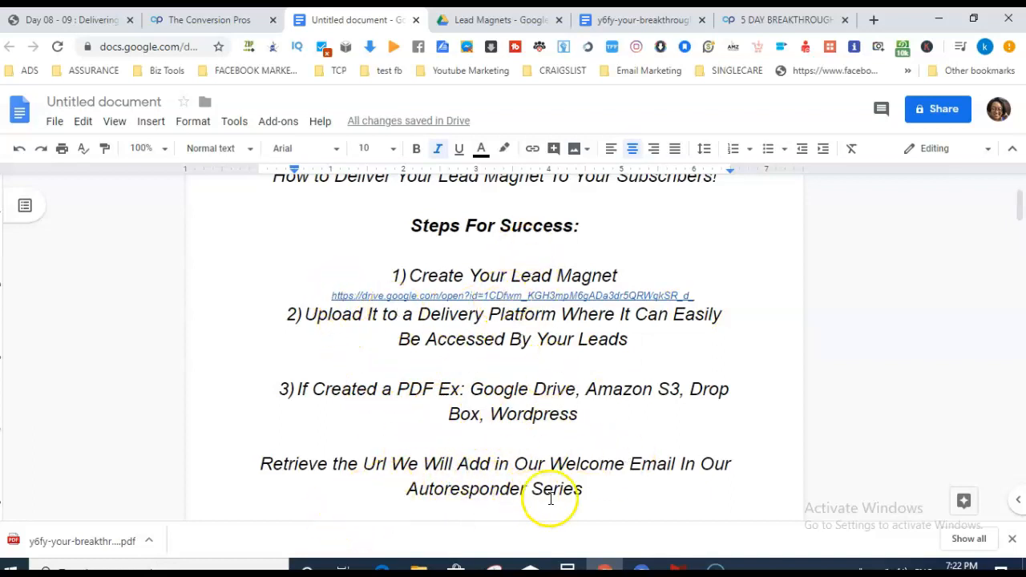
Scroll down to page 2's item 5 recommending The Conversion Pros software.
left_click_drag(1018, 202, 1019, 238)
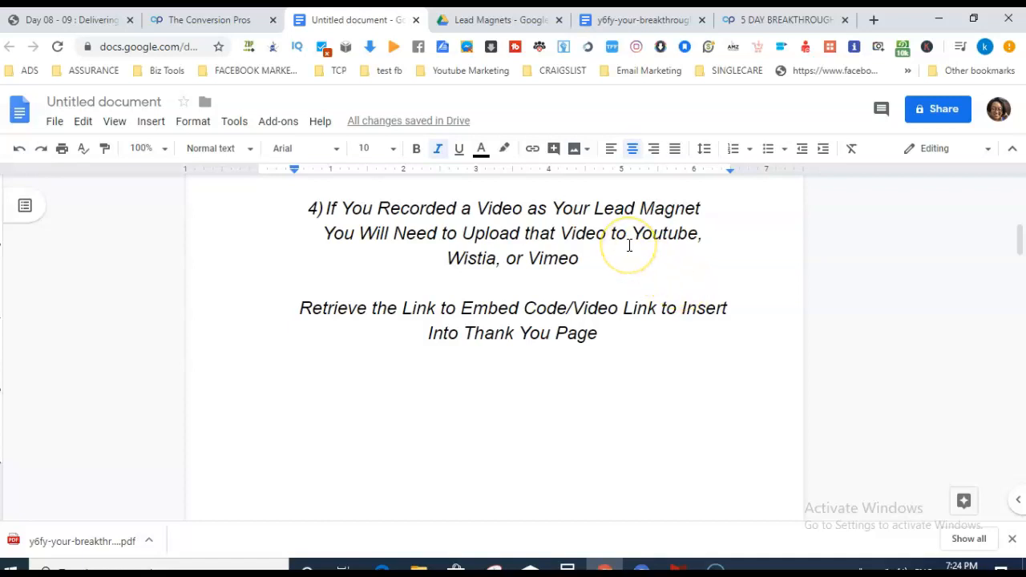
left_click_drag(1020, 241, 1021, 253)
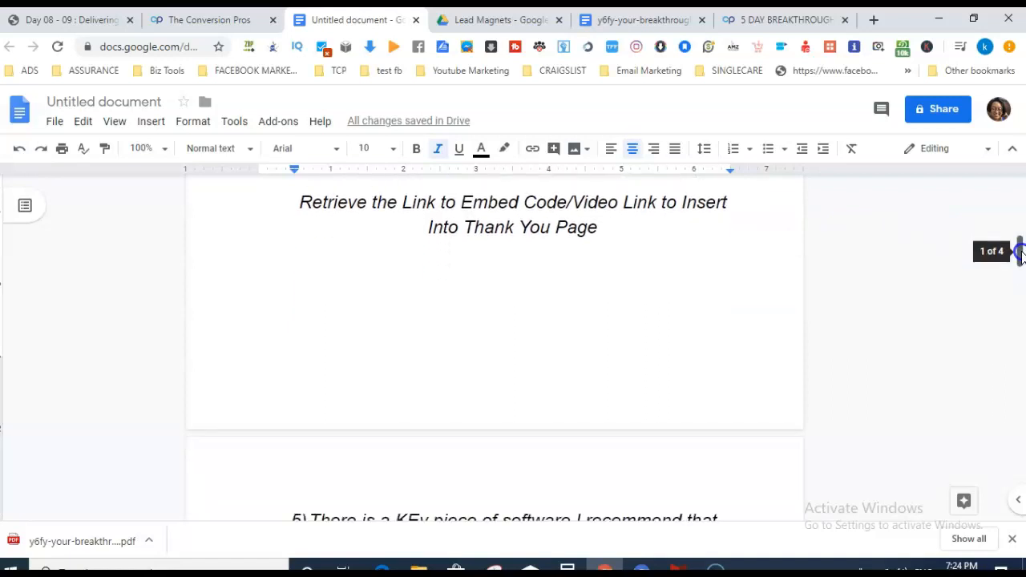
left_click_drag(1020, 254, 1021, 273)
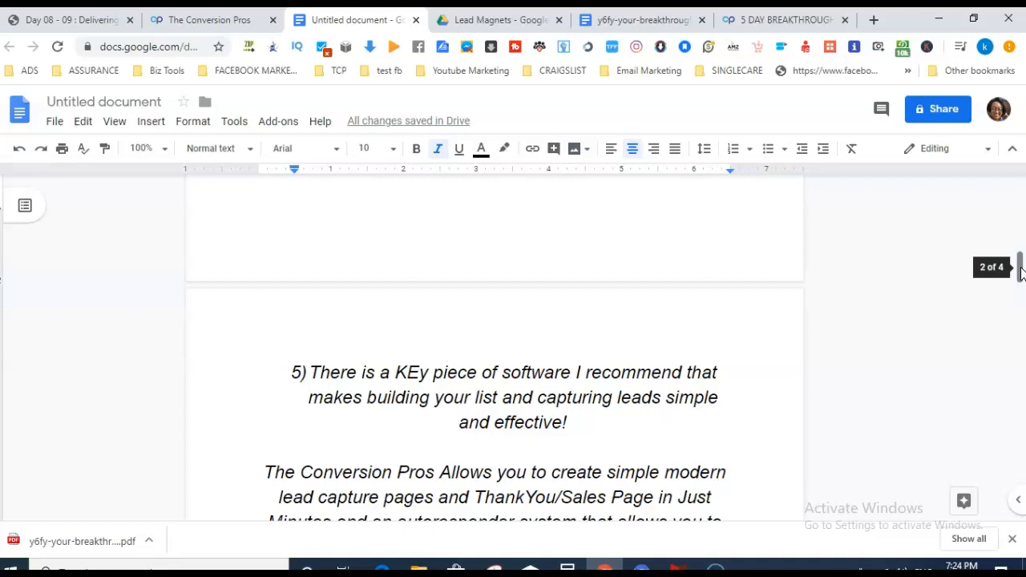
left_click(201, 23)
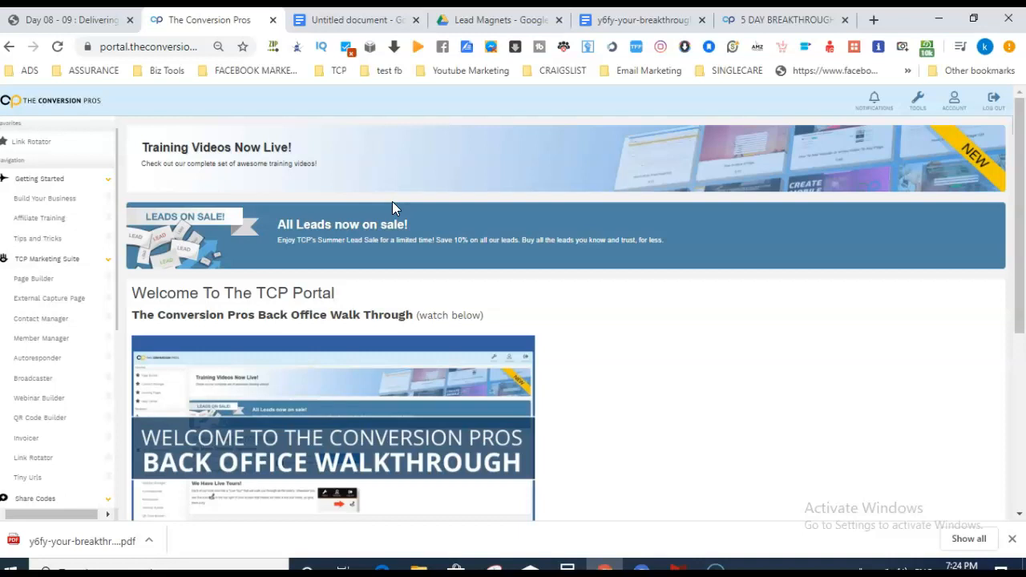
left_click(370, 20)
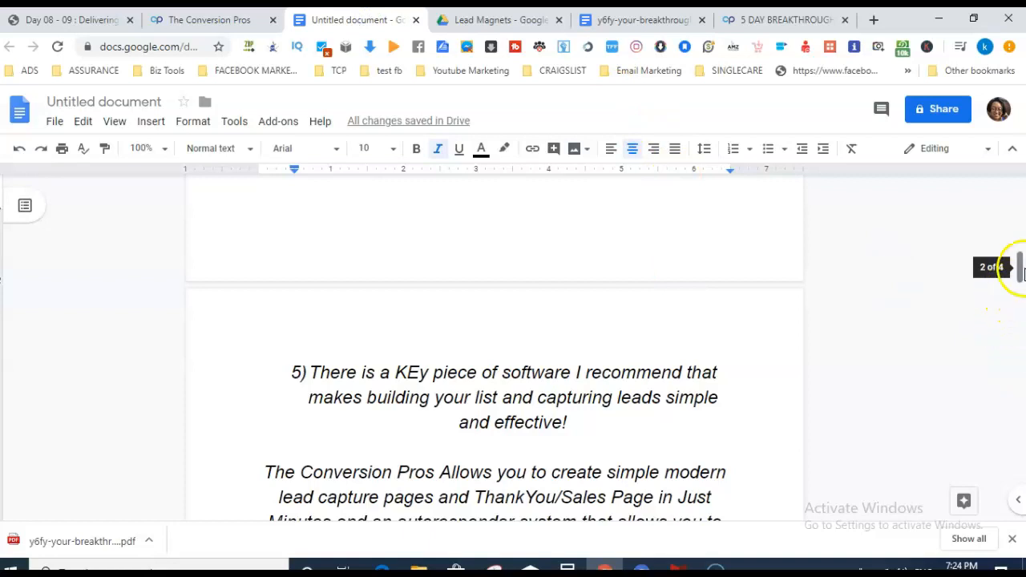
Copy the Drive URL under item 1, then scroll to the Grab Share Link section.
left_click_drag(1021, 272, 1021, 311)
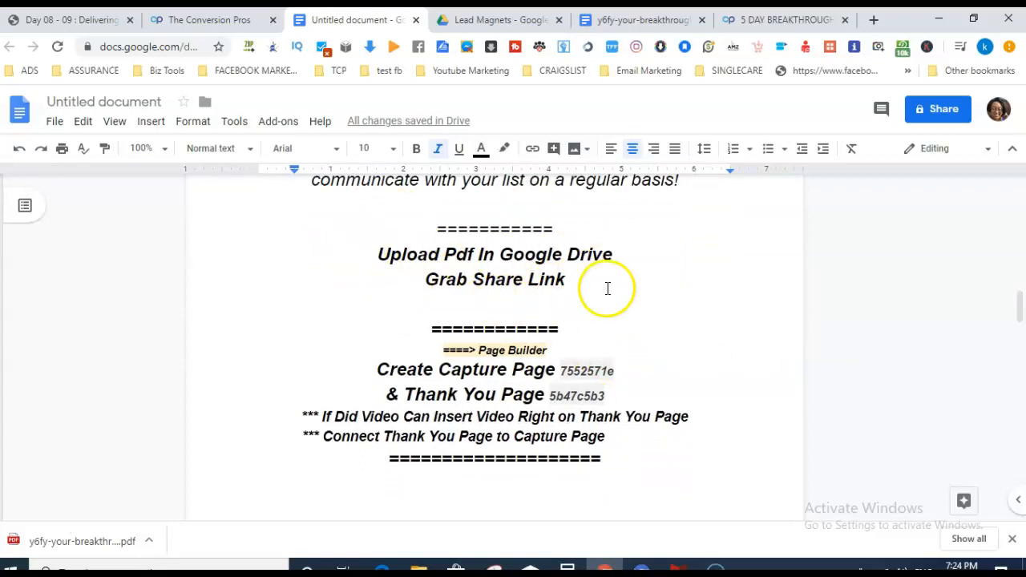
left_click_drag(1019, 314, 1020, 190)
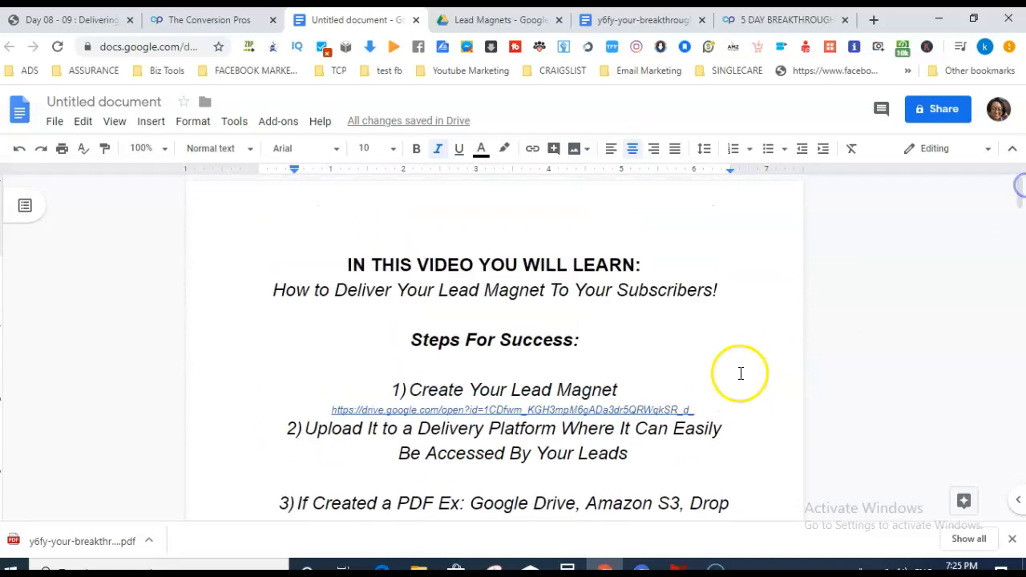
left_click_drag(706, 408, 333, 413)
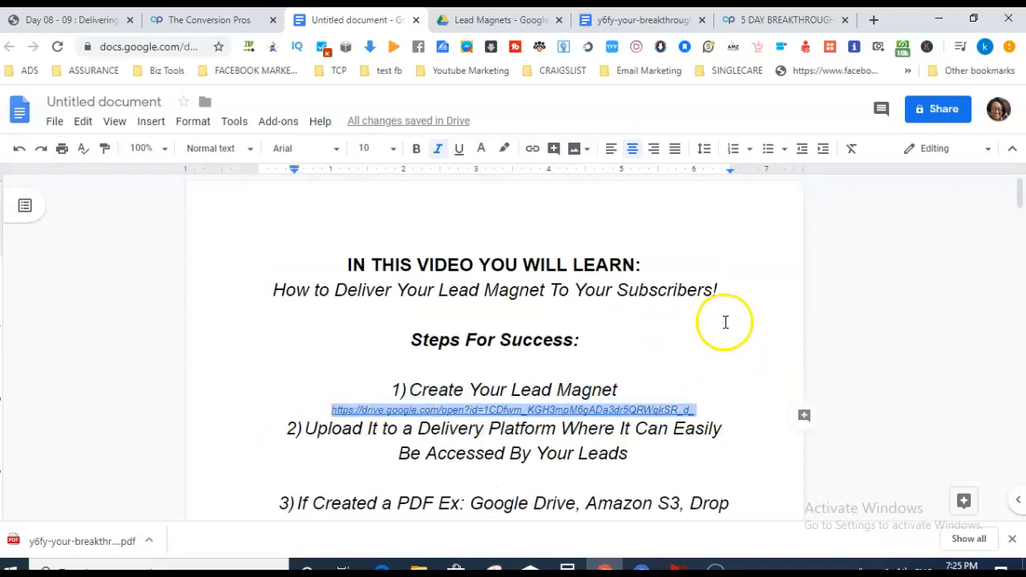
left_click_drag(1018, 193, 1016, 299)
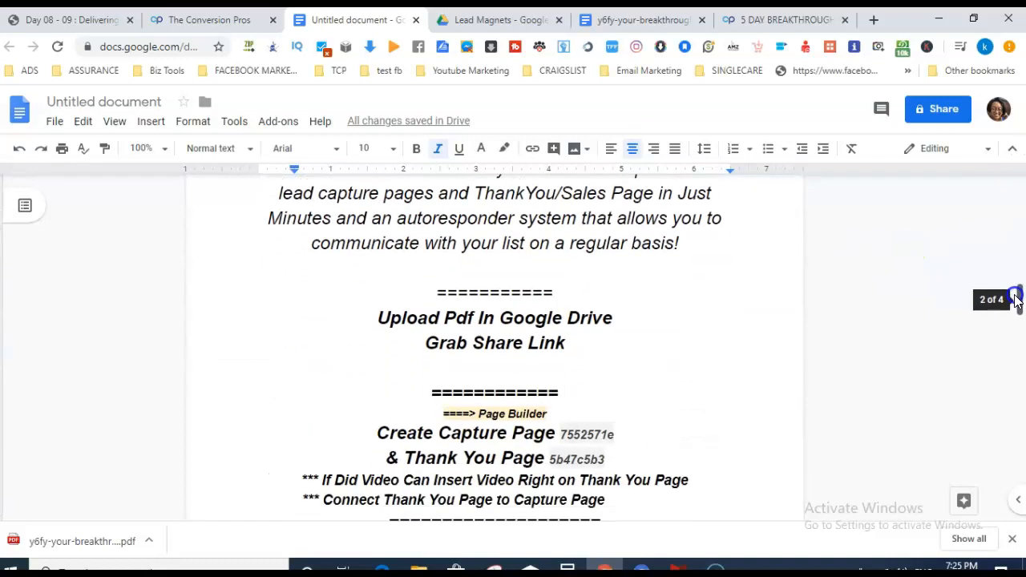
Paste the Drive share link below Grab Share Link and go to the 5 day breakthrough capture page.
left_click(489, 361)
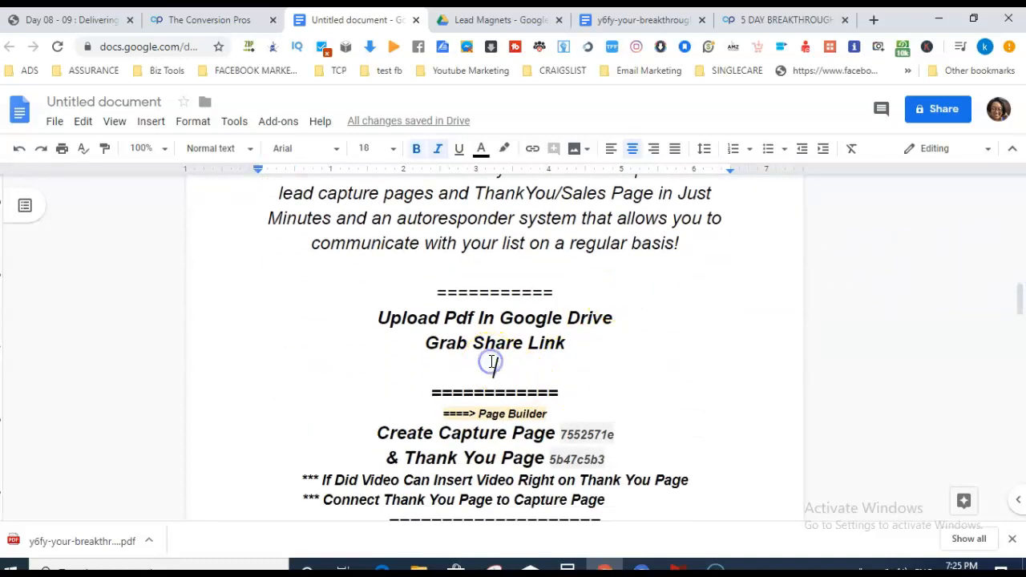
key("ctrl+v")
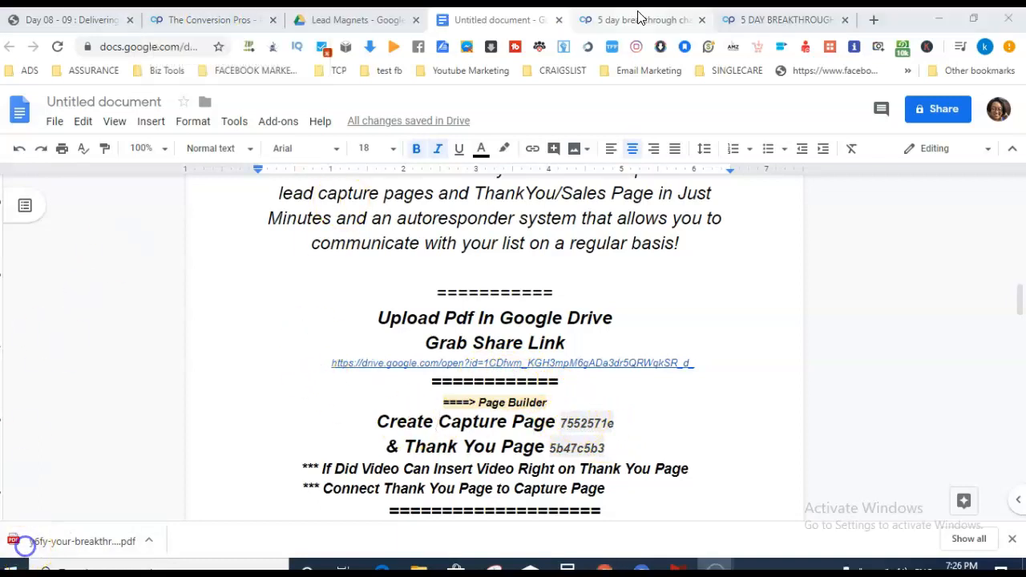
left_click(639, 18)
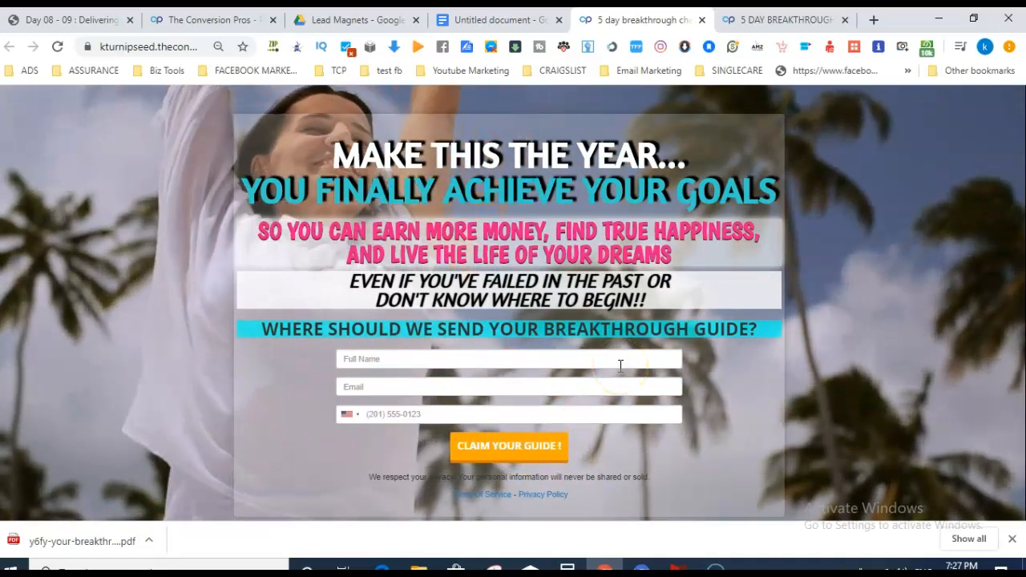
left_click(505, 17)
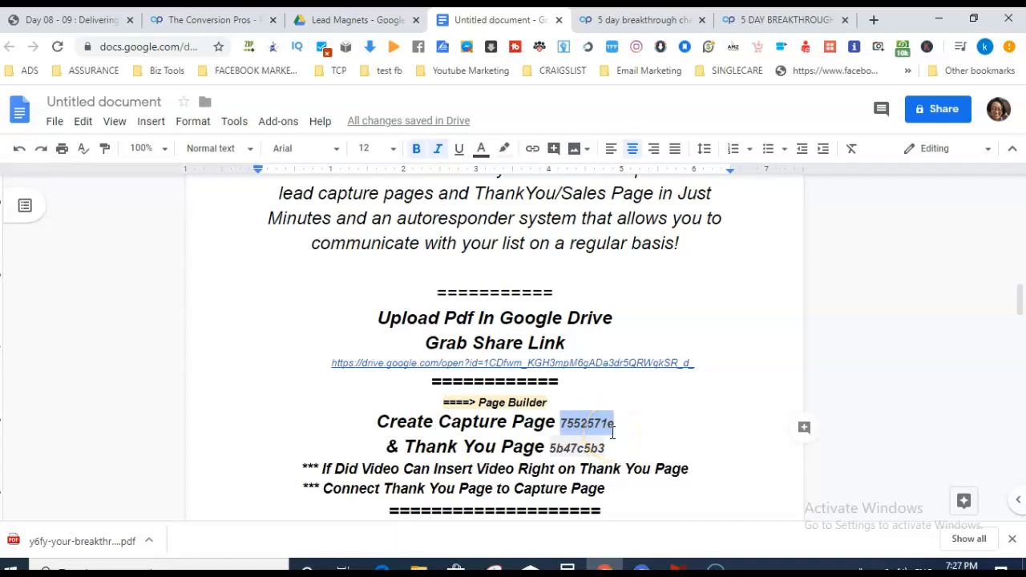
left_click(609, 19)
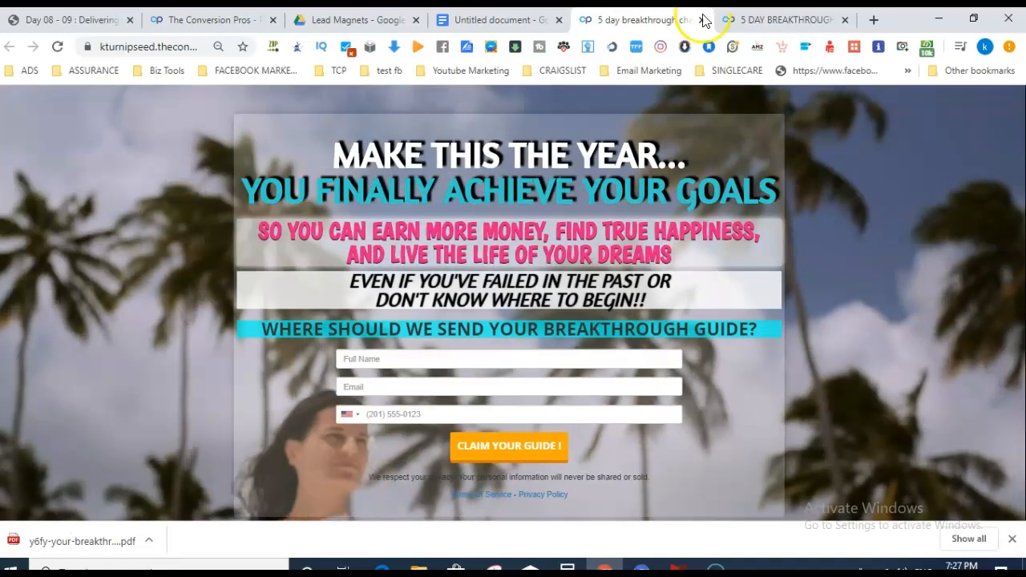
left_click_drag(255, 18, 785, 19)
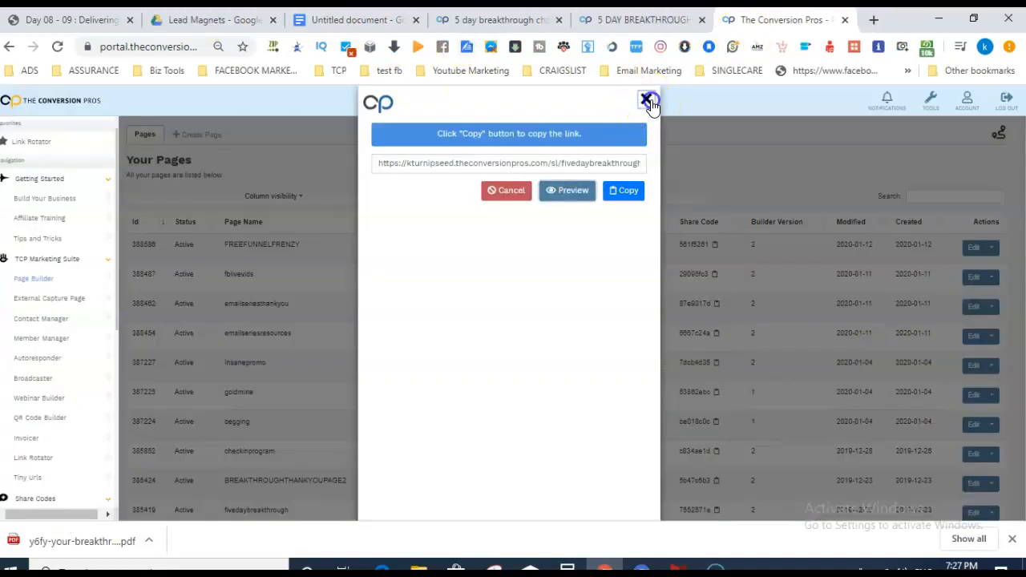
Close the Get Link window and both guided-tour popups to get back to the Your Pages list.
left_click(648, 100)
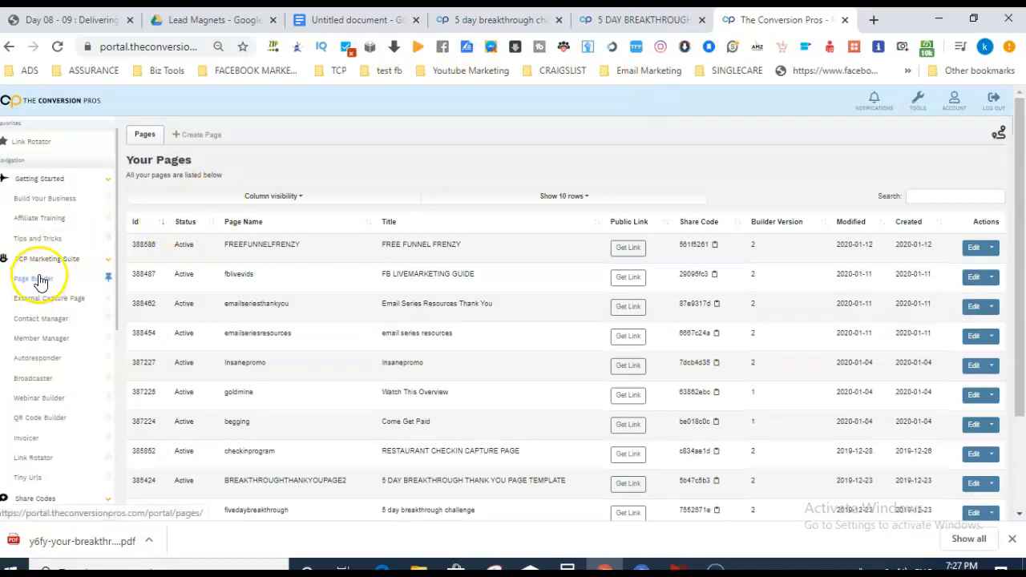
left_click(42, 361)
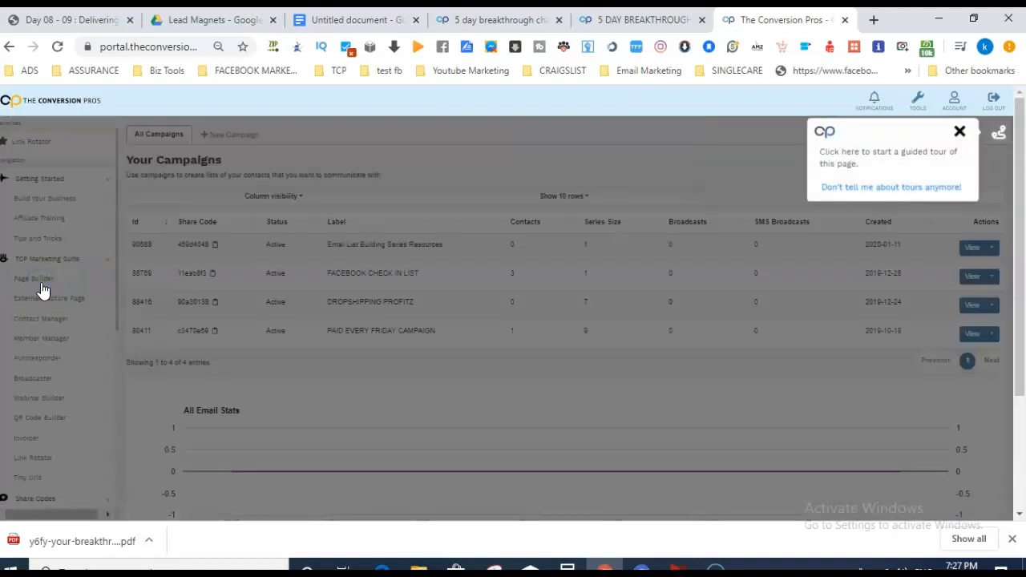
left_click(959, 132)
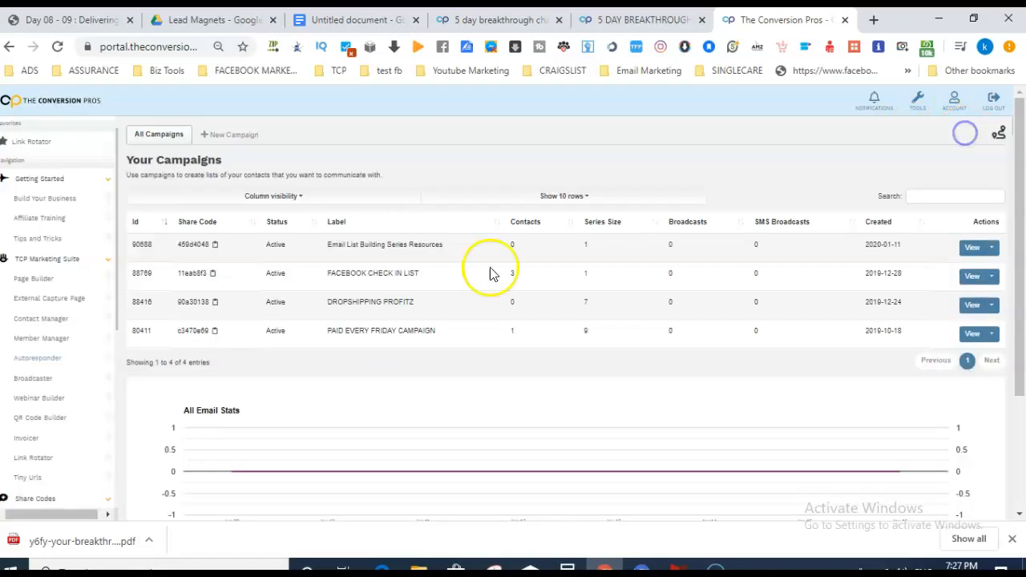
left_click(36, 279)
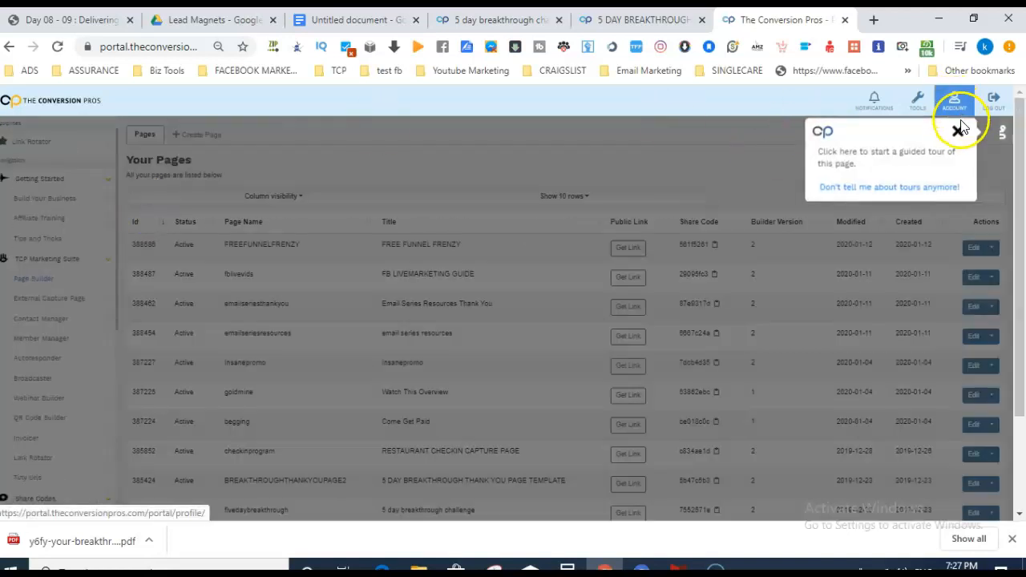
left_click(962, 133)
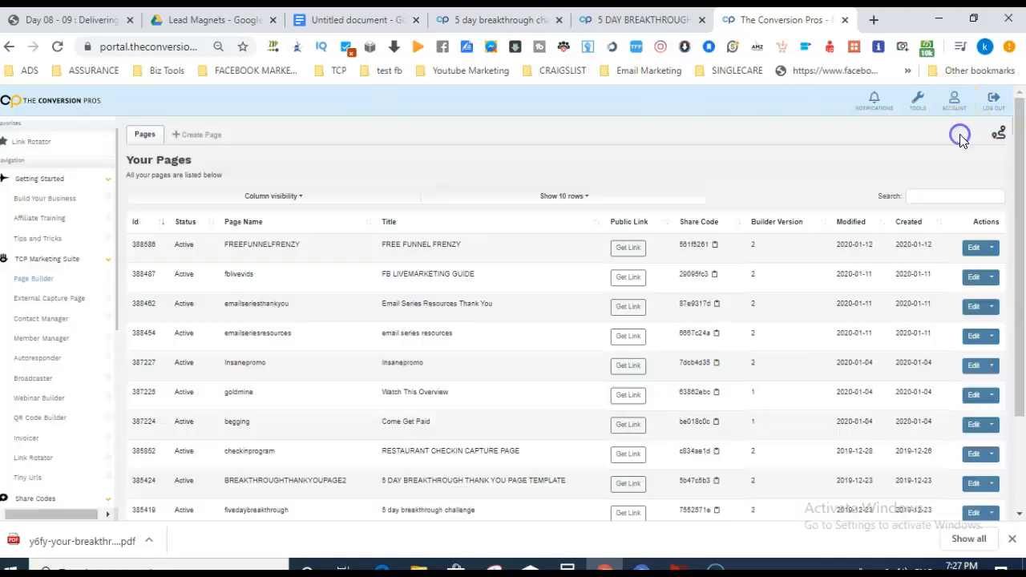
Copy the capture page from share code 7552571e and open the copy, fivedaybreakthrough1, in the editor.
left_click(200, 135)
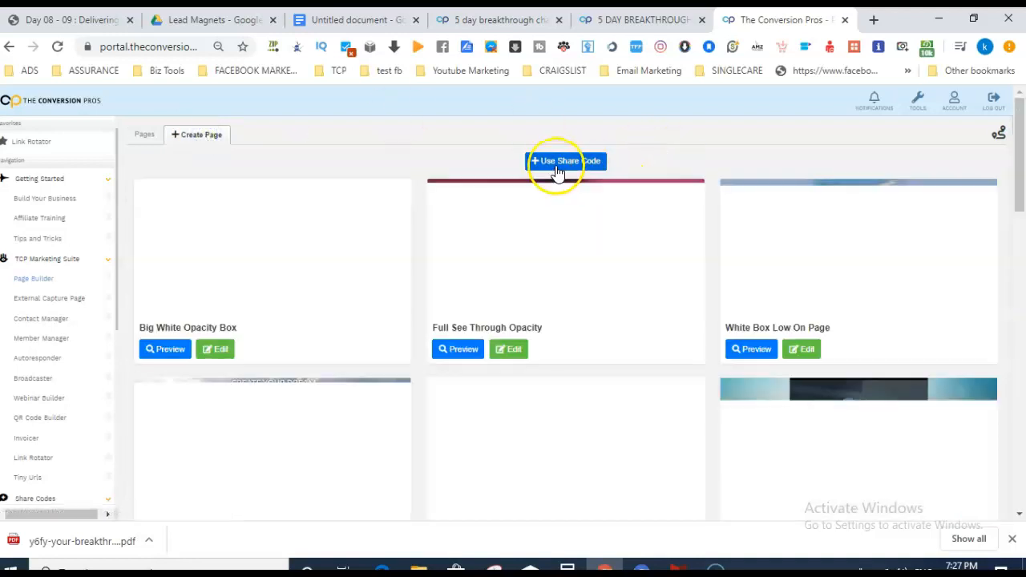
left_click(557, 161)
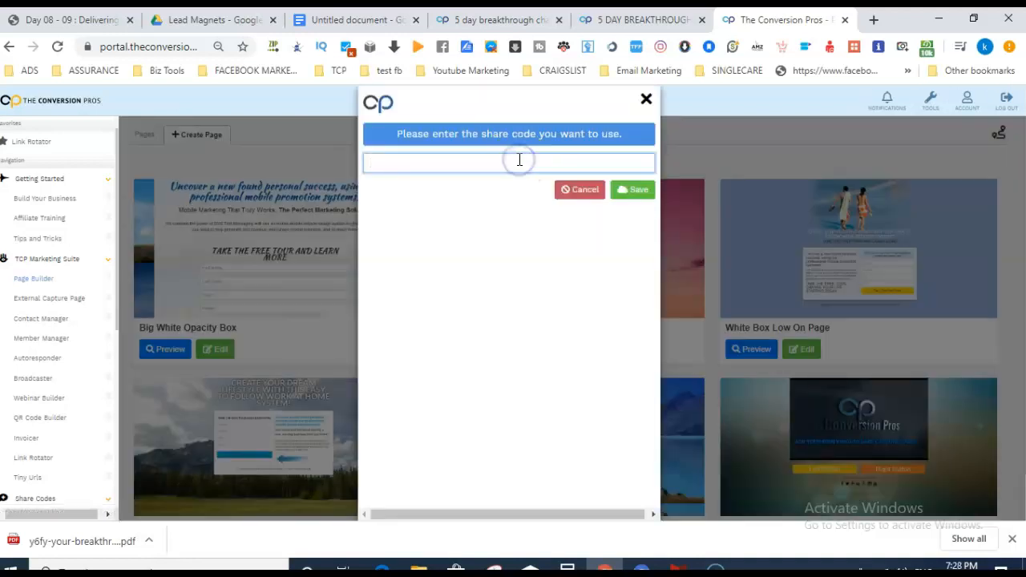
left_click(640, 197)
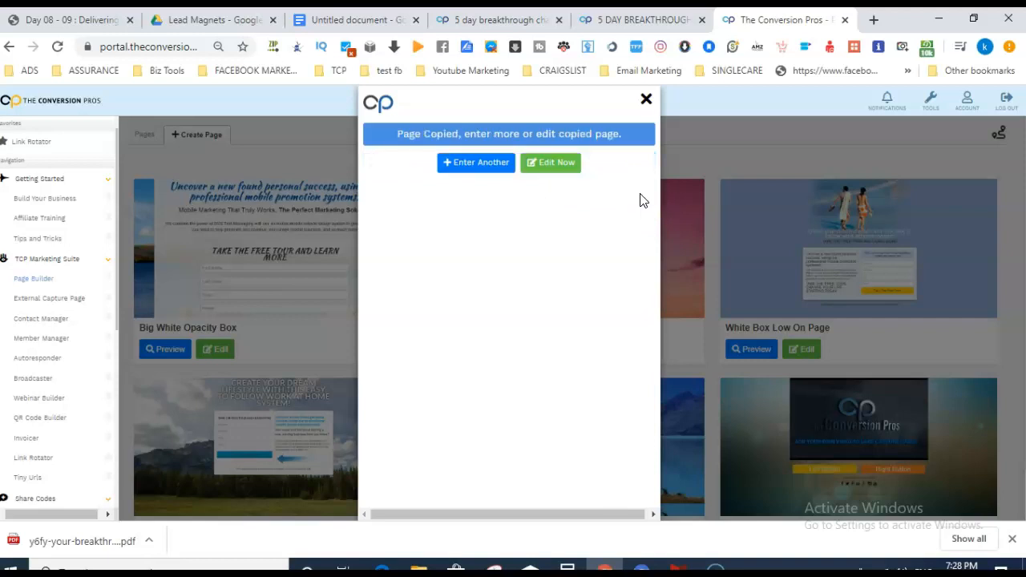
left_click(569, 170)
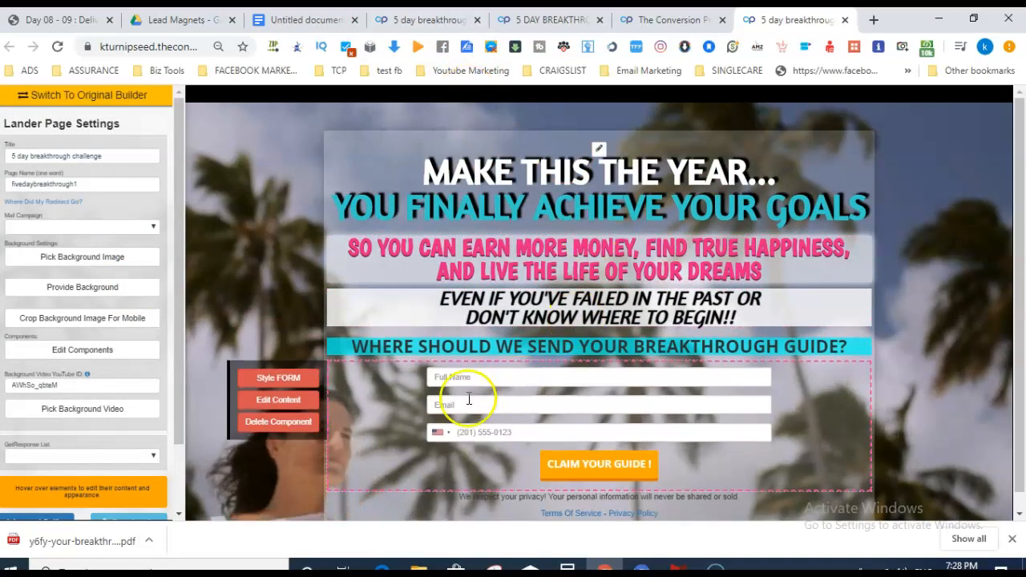
Open the background image gallery from Pick Background Image in Lander Page Settings.
mouse_move(416, 390)
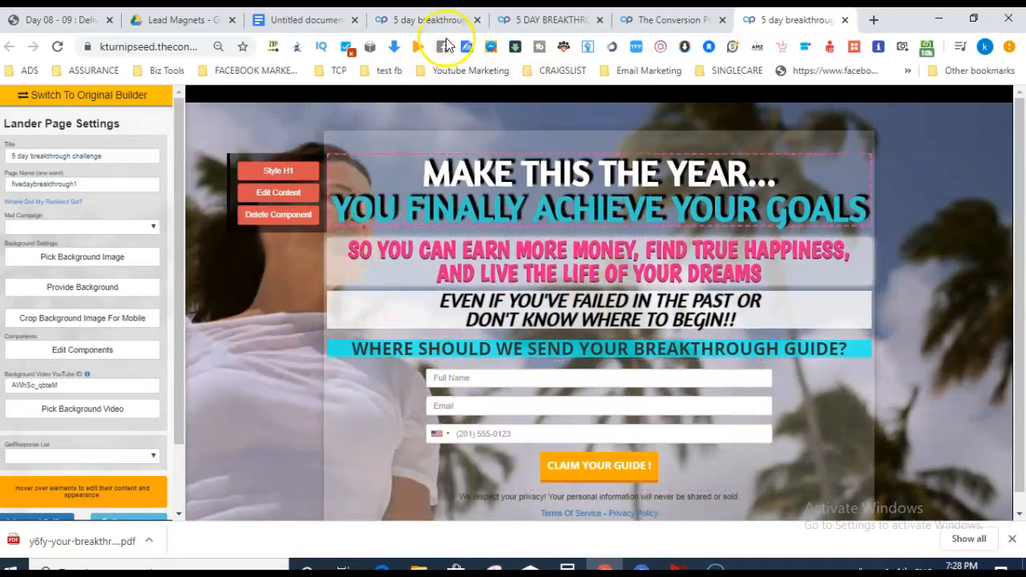
mouse_move(561, 126)
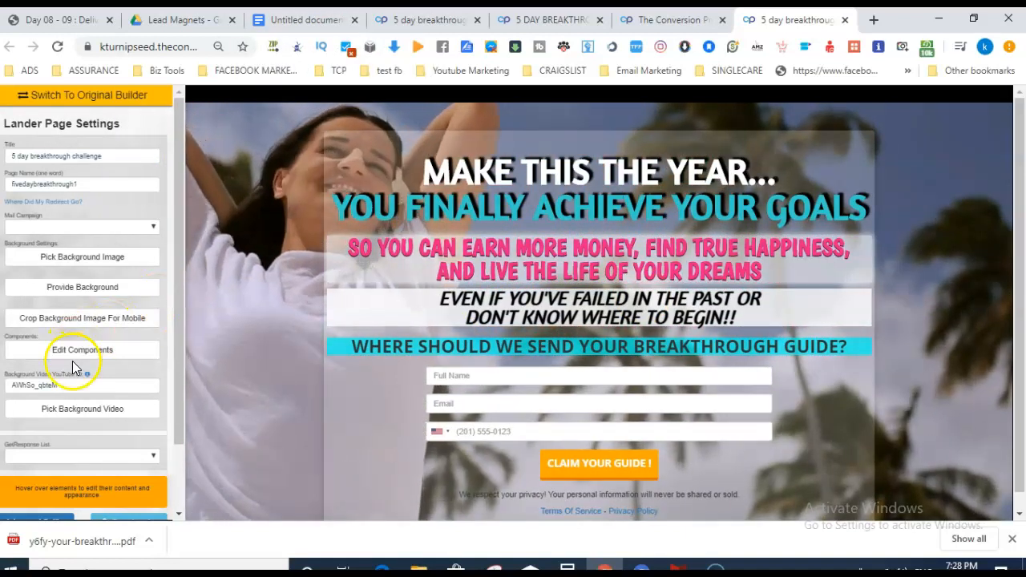
mouse_move(299, 214)
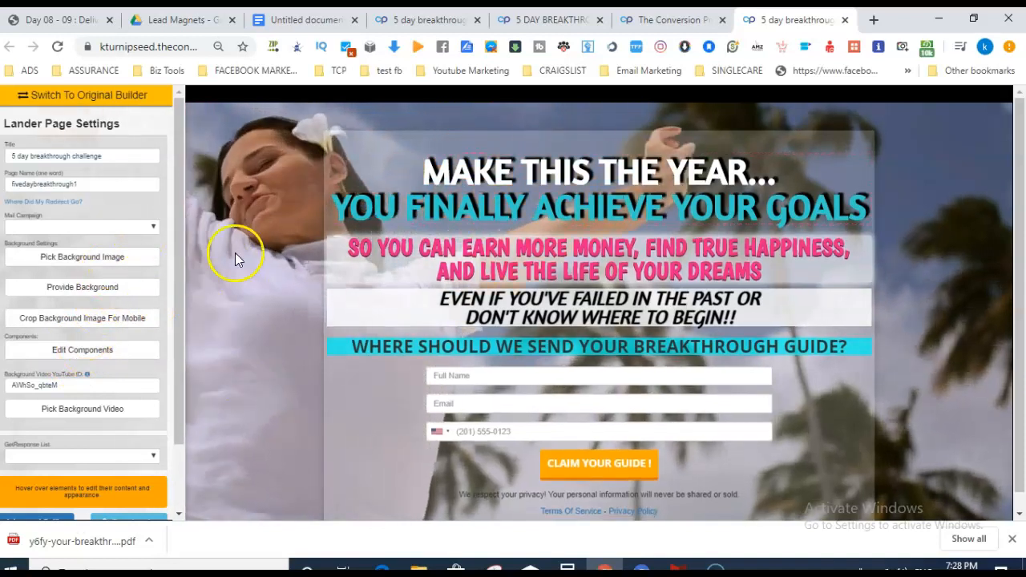
left_click(126, 265)
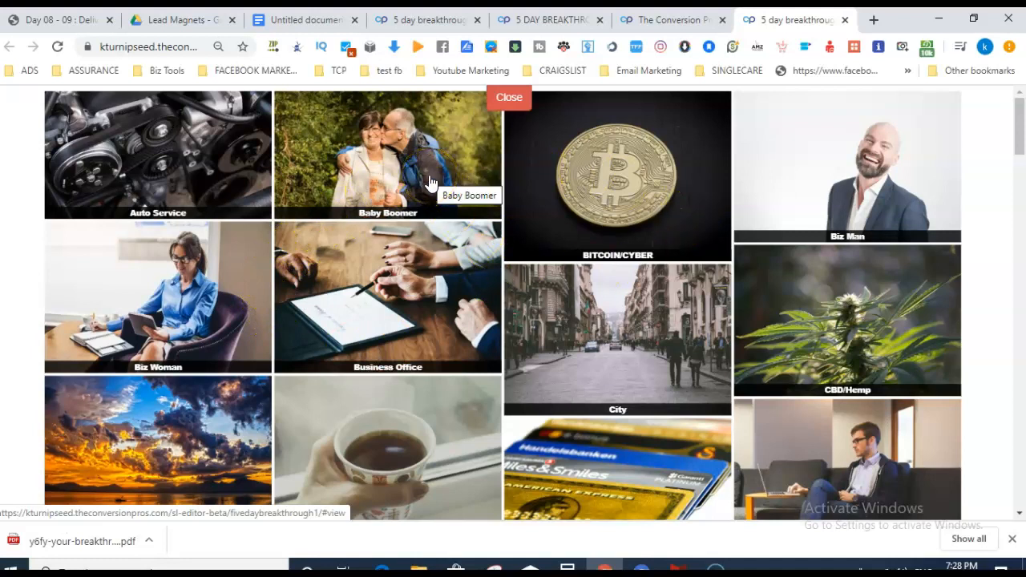
left_click(454, 336)
mouse_move(1019, 140)
left_mouse_down()
mouse_move(1022, 186)
mouse_move(1021, 142)
left_mouse_up()
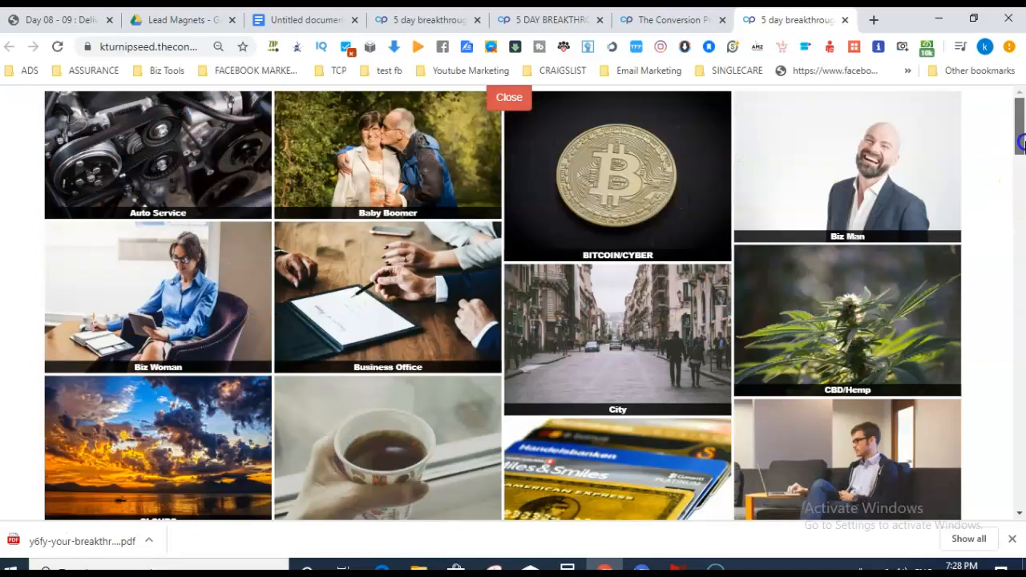
left_click(699, 198)
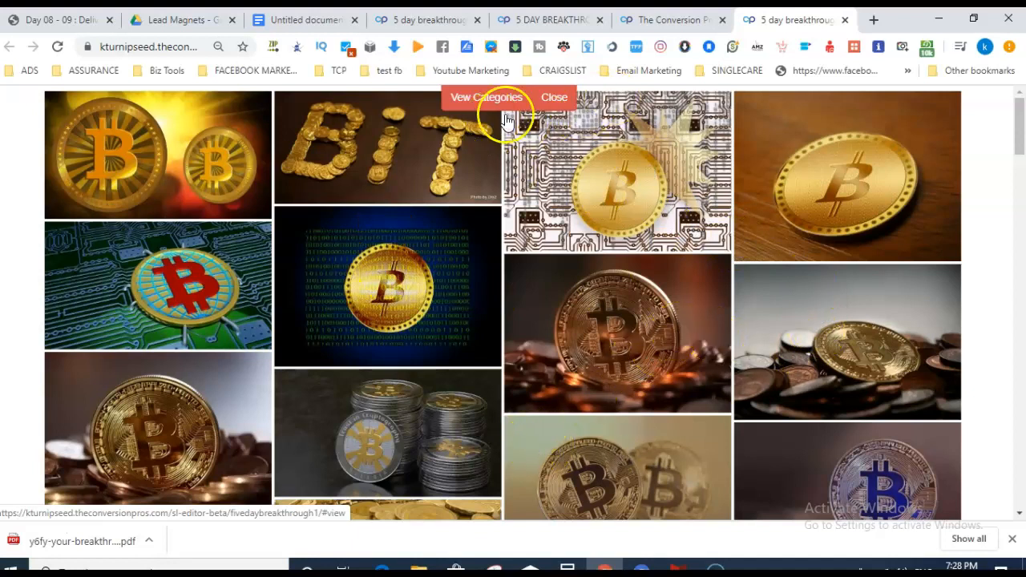
left_click(555, 100)
mouse_move(185, 377)
left_mouse_down()
mouse_move(181, 433)
mouse_move(188, 368)
left_mouse_up()
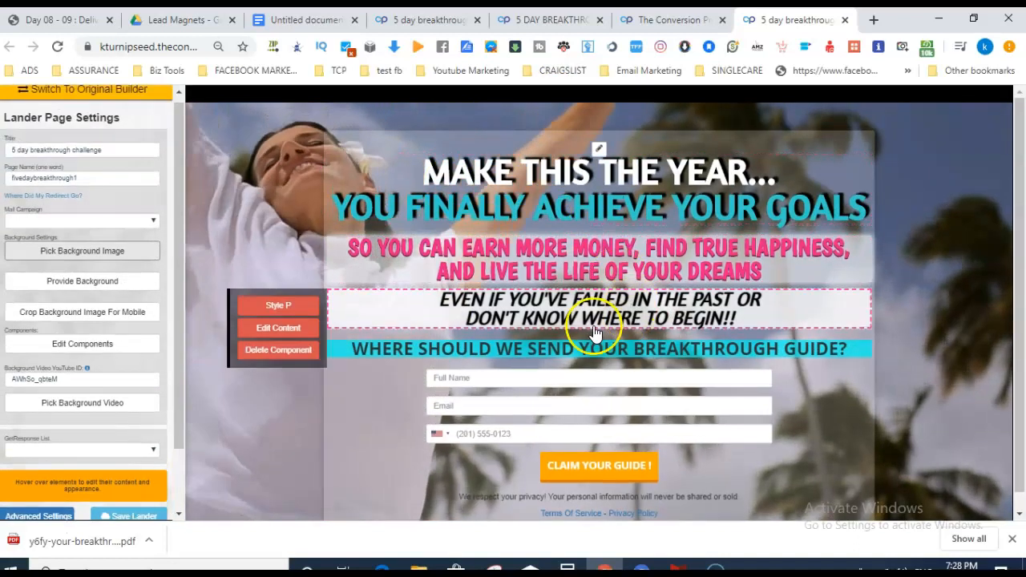
Open the background video gallery from Pick Background Video in the left settings panel.
mouse_move(670, 163)
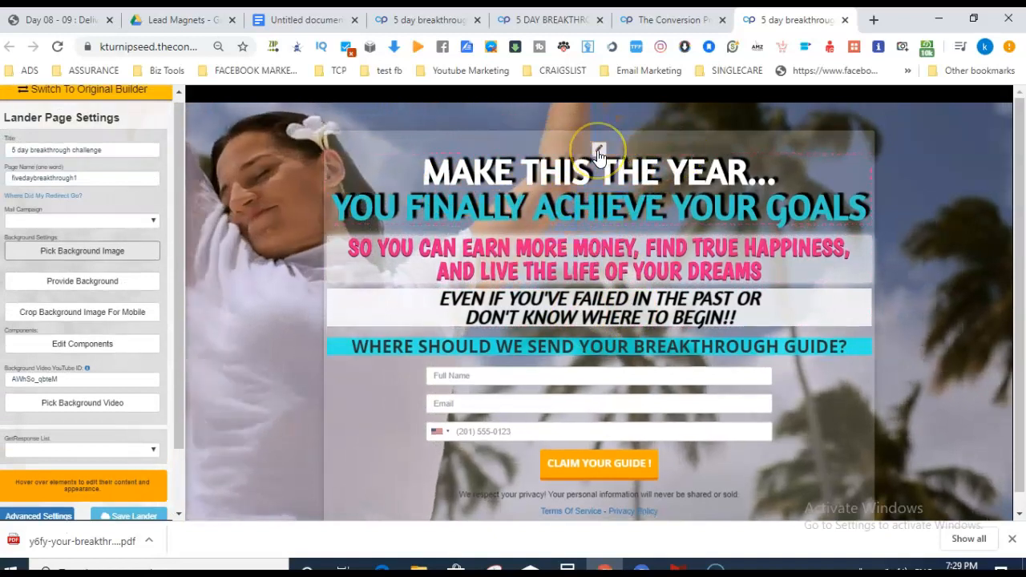
mouse_move(665, 262)
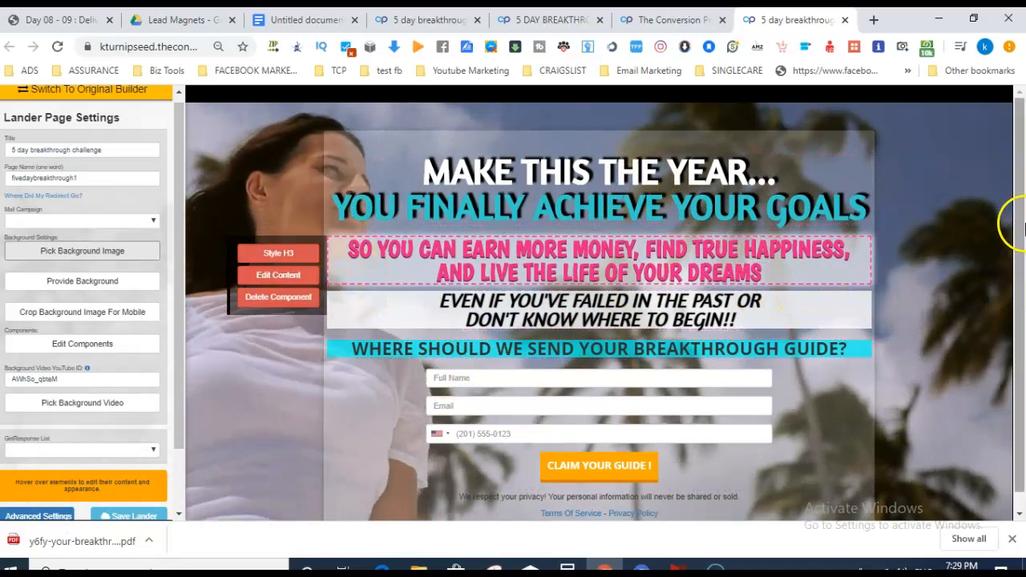
left_click_drag(1019, 221, 1023, 289)
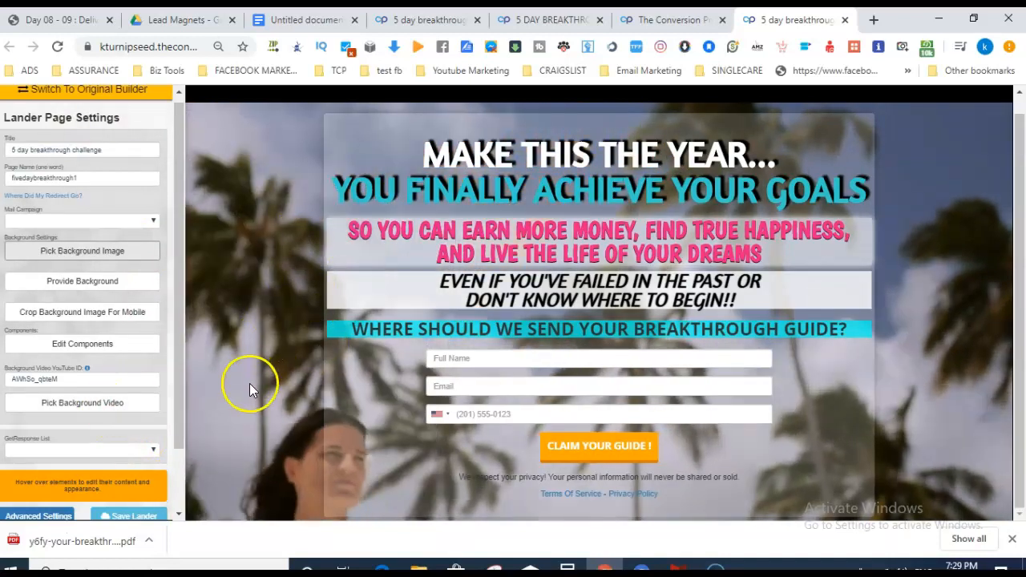
left_click(84, 413)
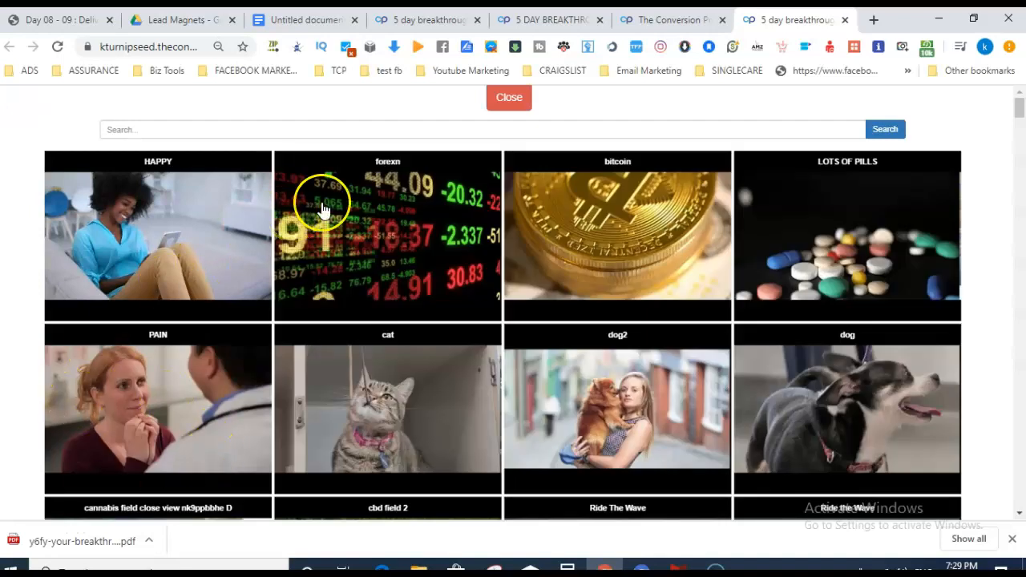
Browse the background video clips and close the gallery, keeping the existing video.
left_click_drag(1019, 119, 1019, 159)
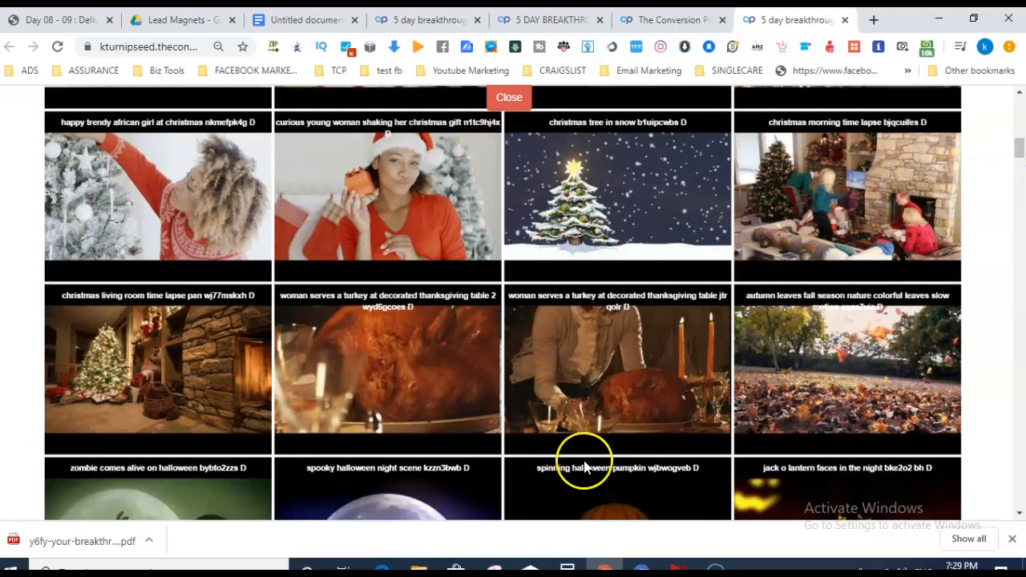
left_click_drag(1020, 147, 1021, 112)
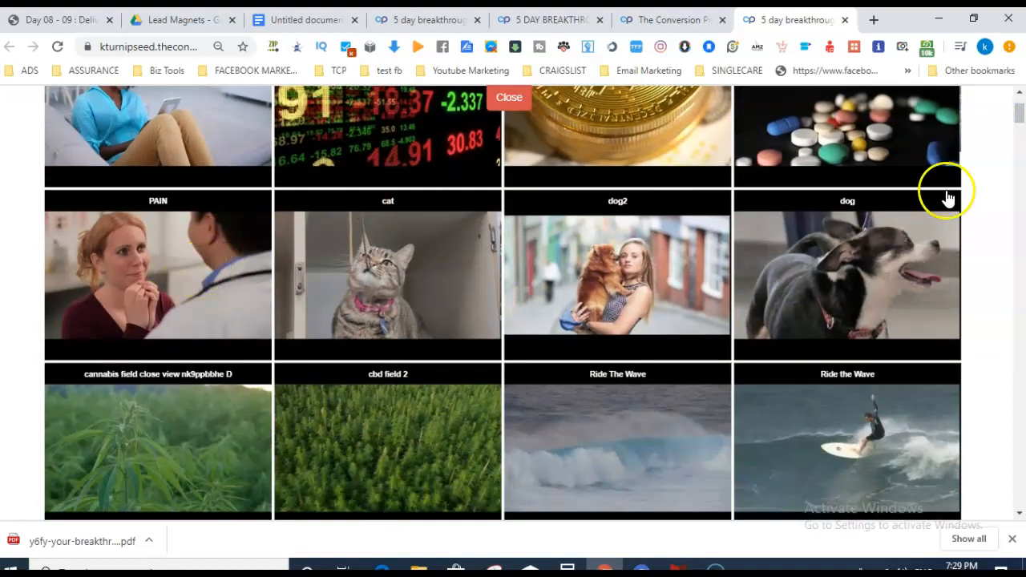
left_click_drag(1021, 113, 1021, 98)
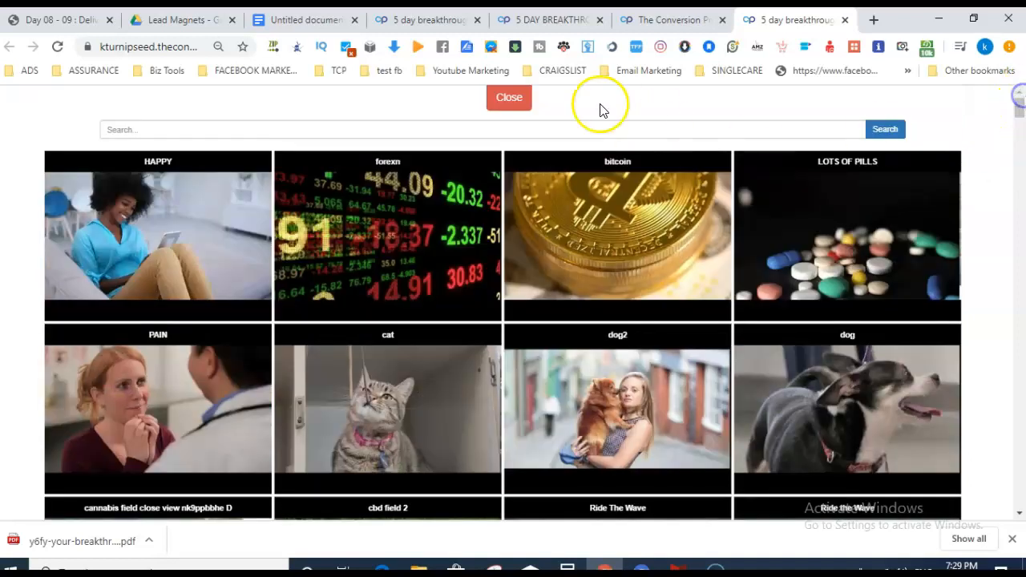
left_click(518, 100)
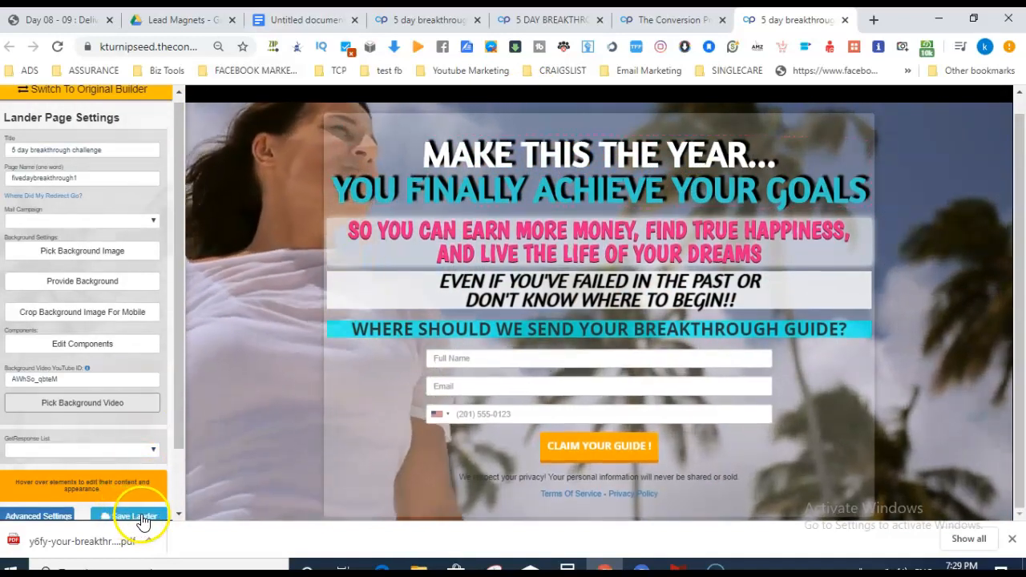
Close the '5 day breakthrough challenge' editor tab to return to the portal.
left_click_drag(181, 333, 181, 389)
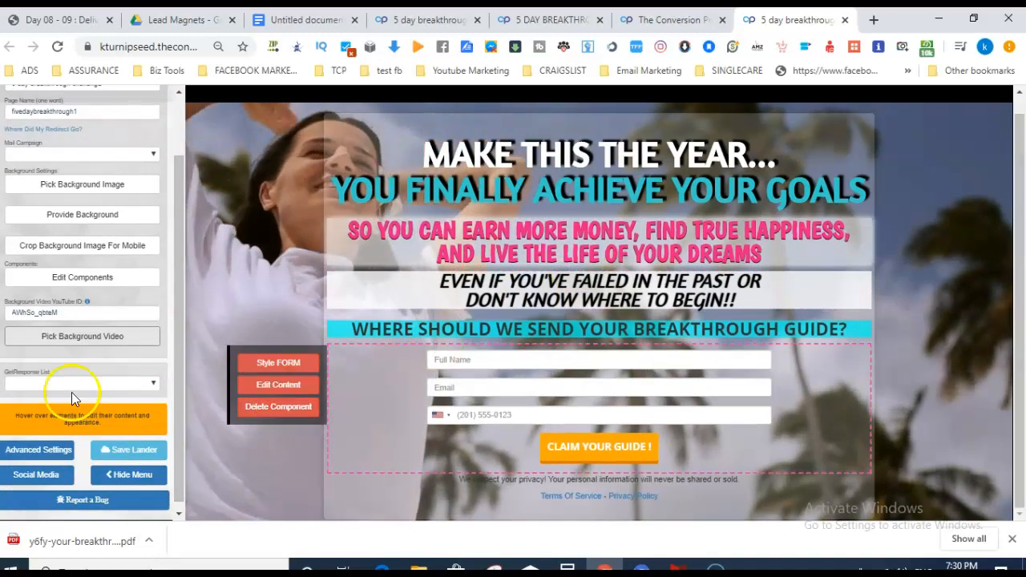
left_click_drag(178, 289, 181, 214)
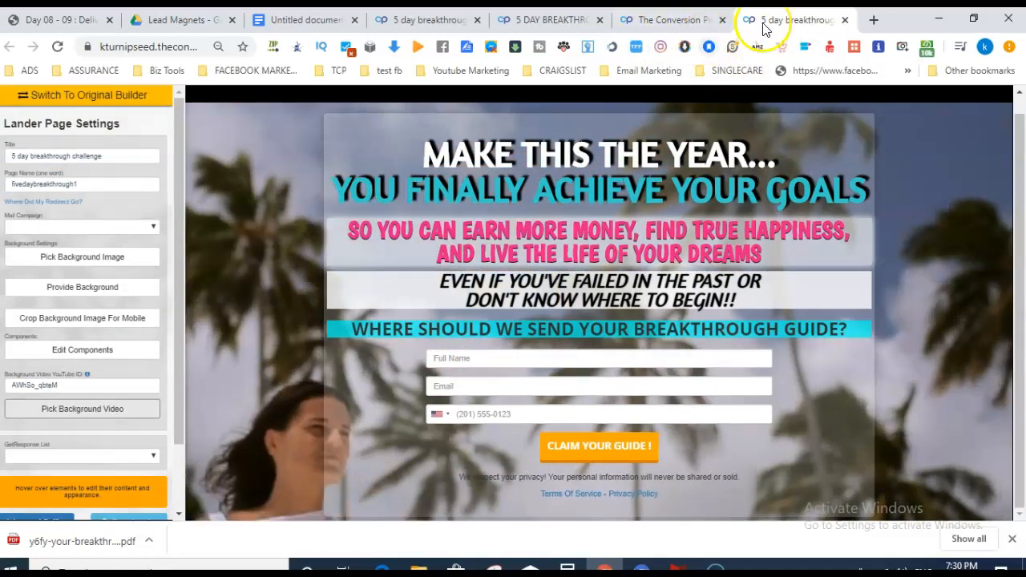
left_click(845, 20)
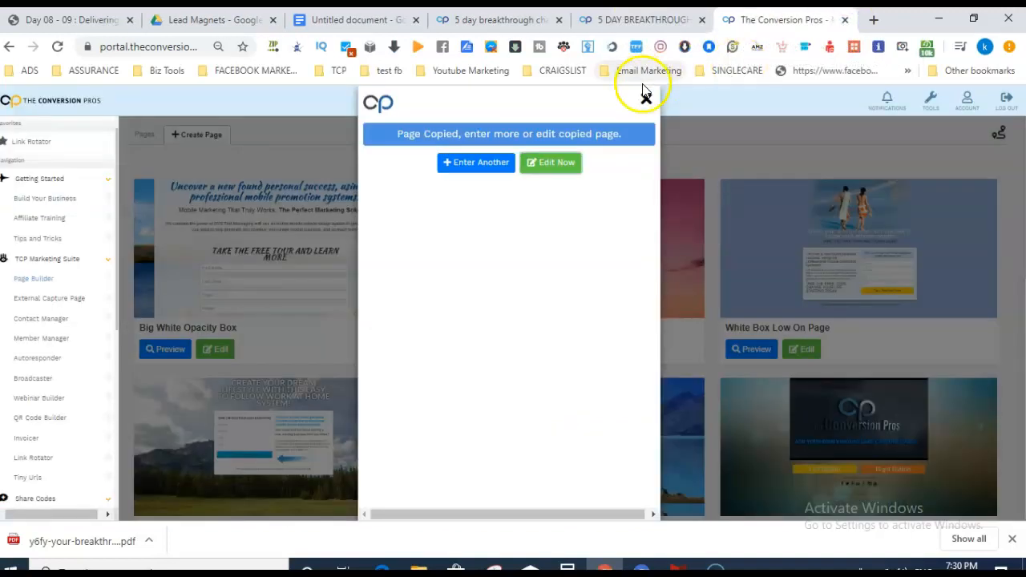
Copy fivedaybreakthrough1's public link from the Your Pages list.
left_click(646, 96)
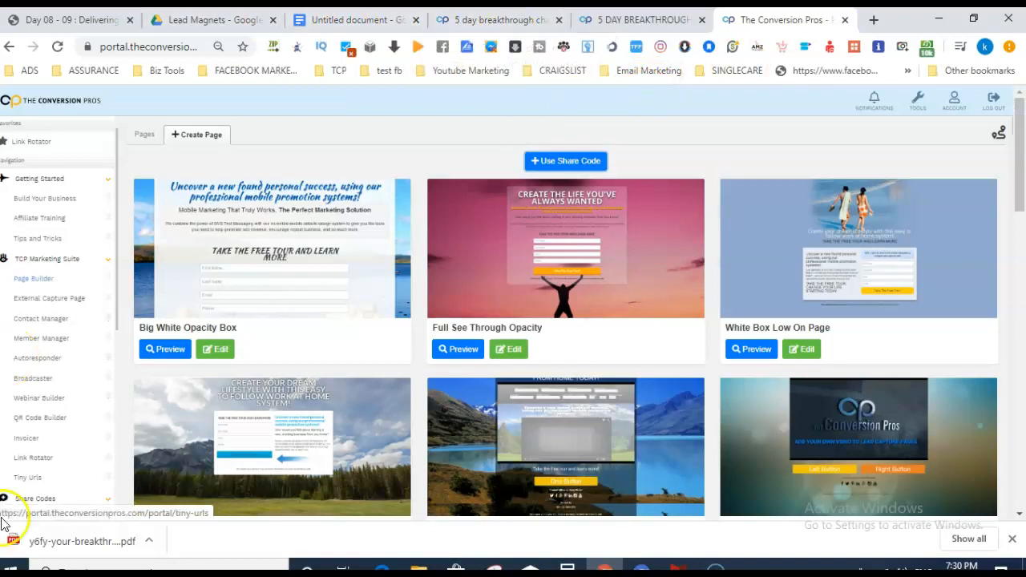
left_click(38, 544)
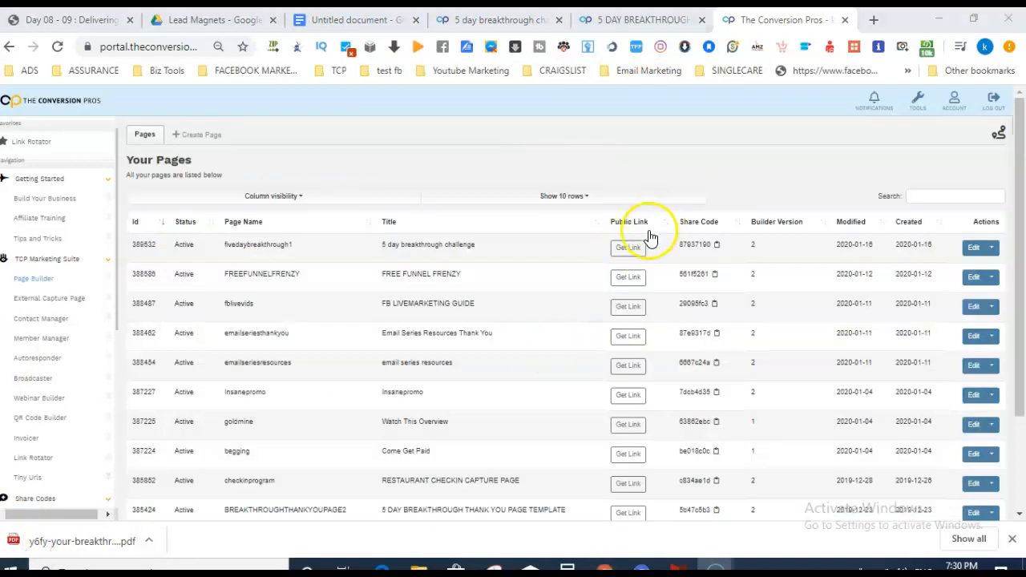
left_click(629, 247)
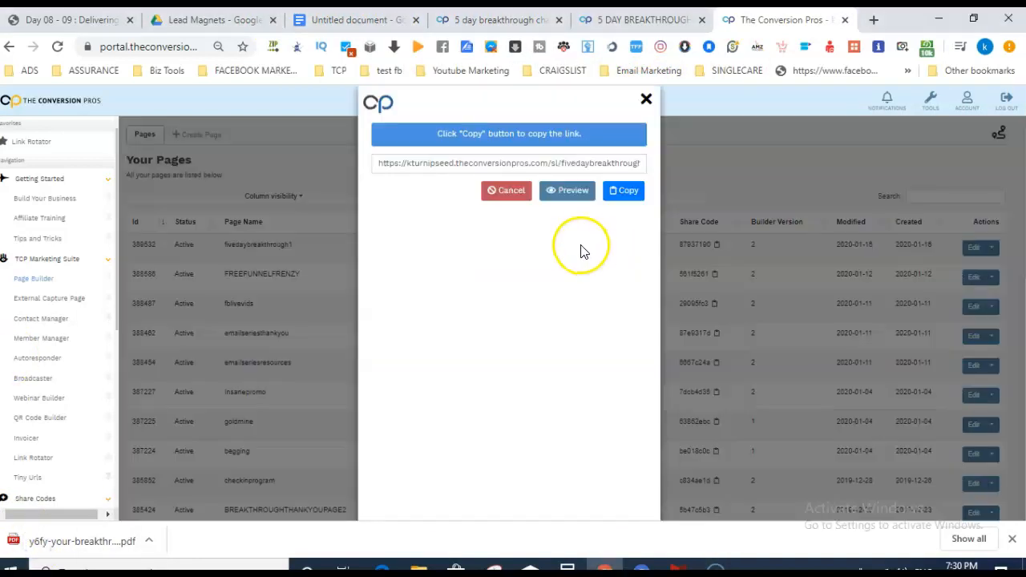
left_click(628, 198)
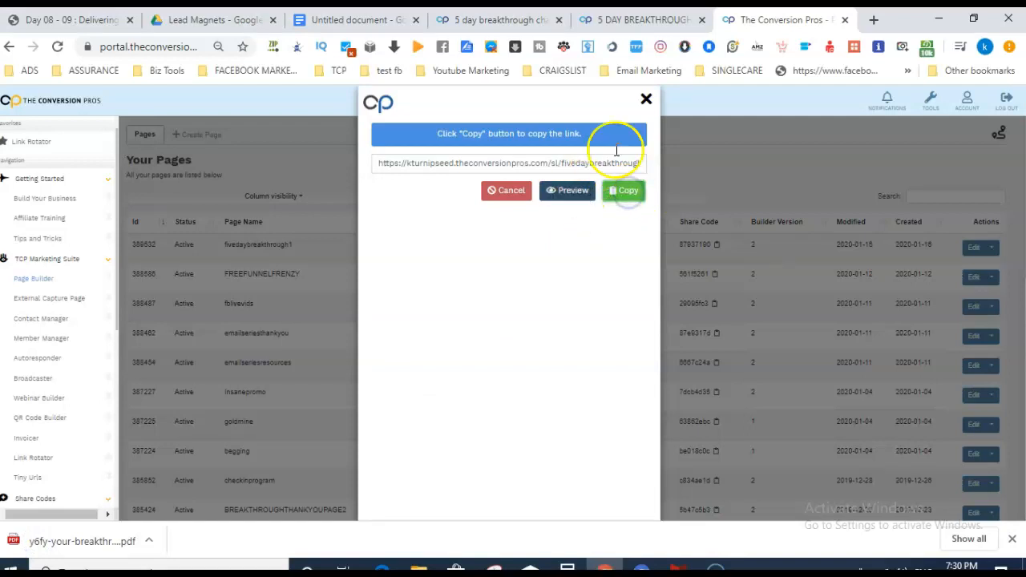
left_click(645, 99)
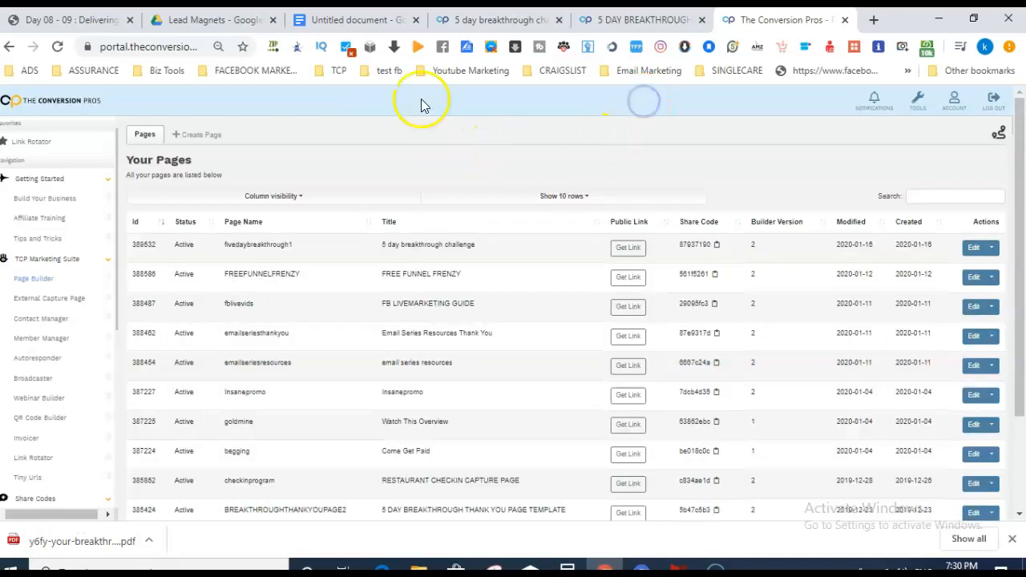
Paste the link on a new line under Create Capture Page in the Google Docs notes.
left_click(336, 17)
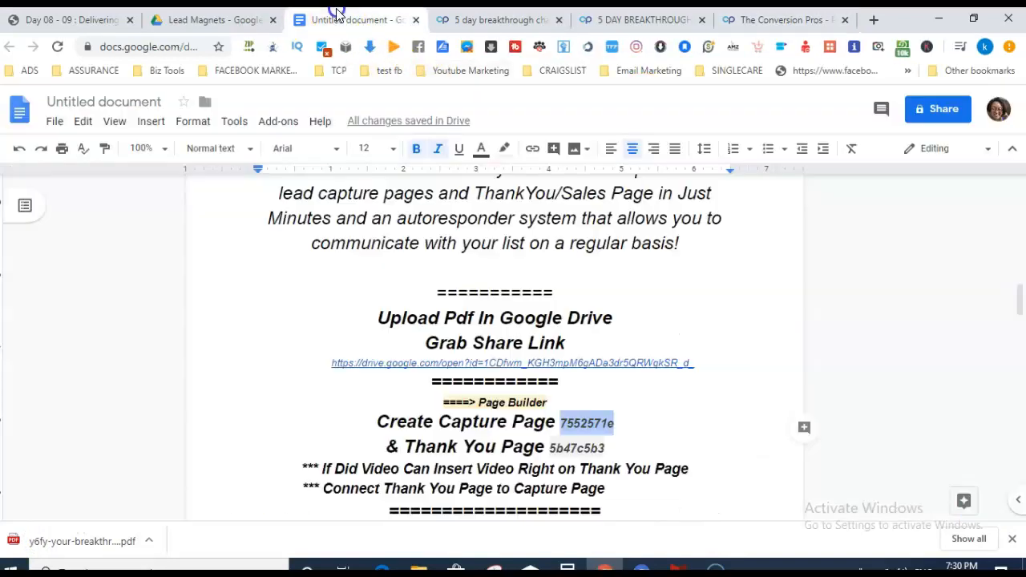
left_click(643, 431)
key("Return")
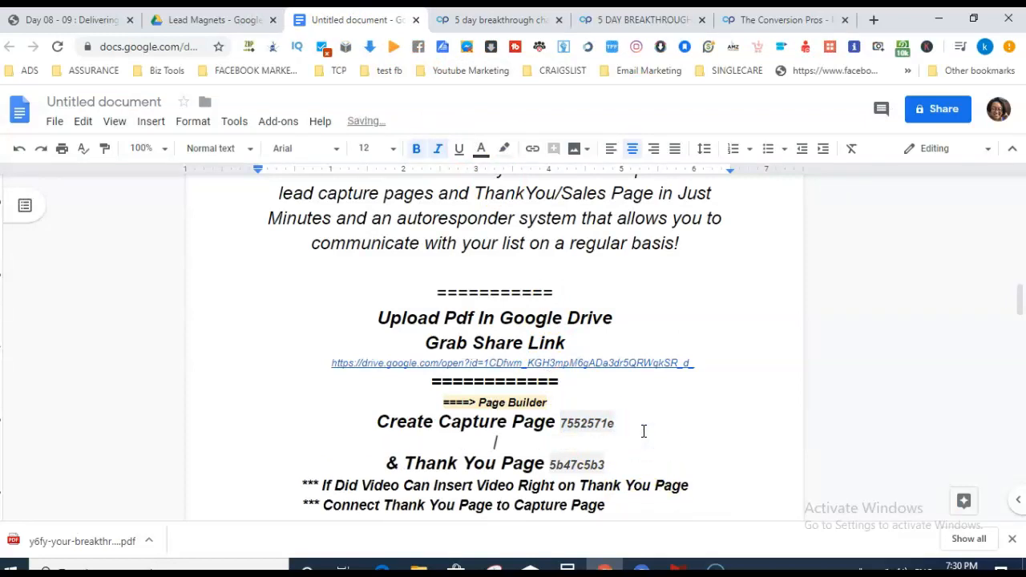
key("ctrl+v")
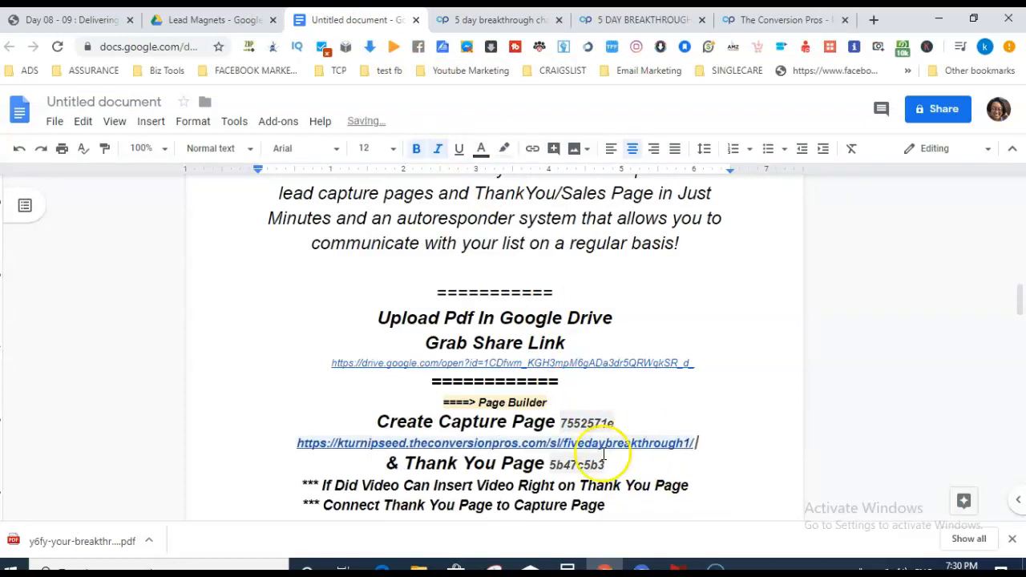
left_click_drag(584, 464, 547, 463)
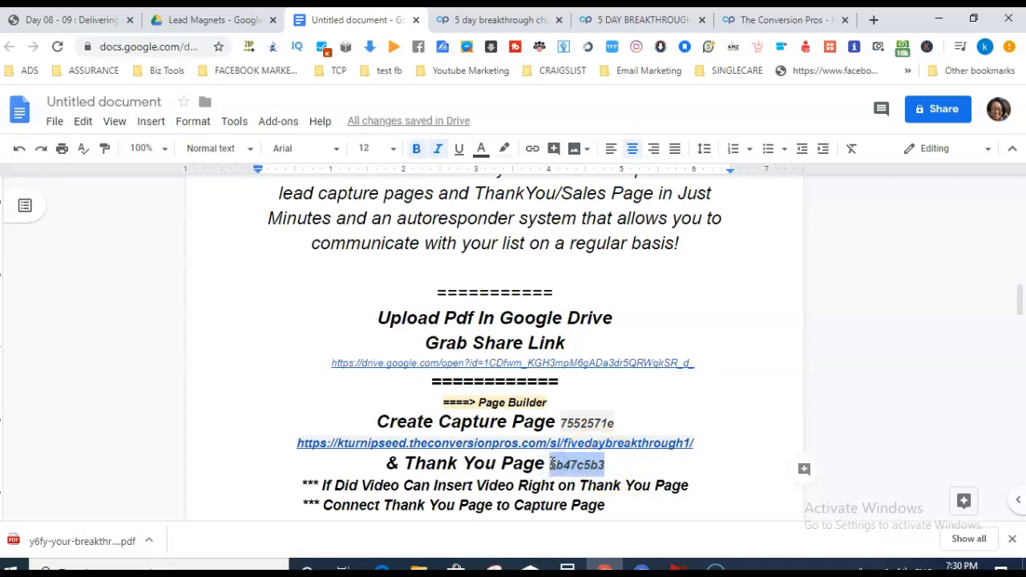
left_click(781, 19)
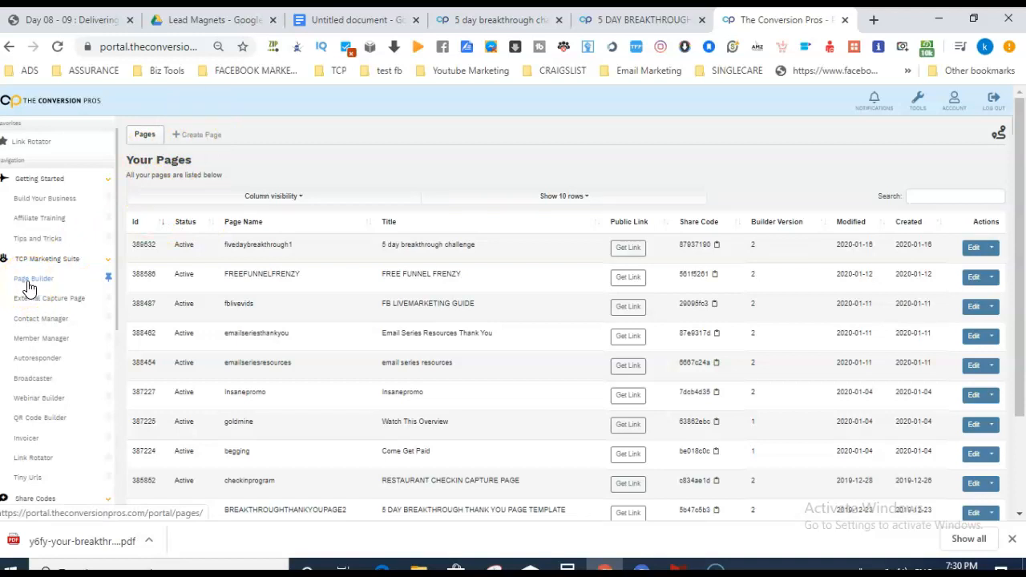
left_click(224, 137)
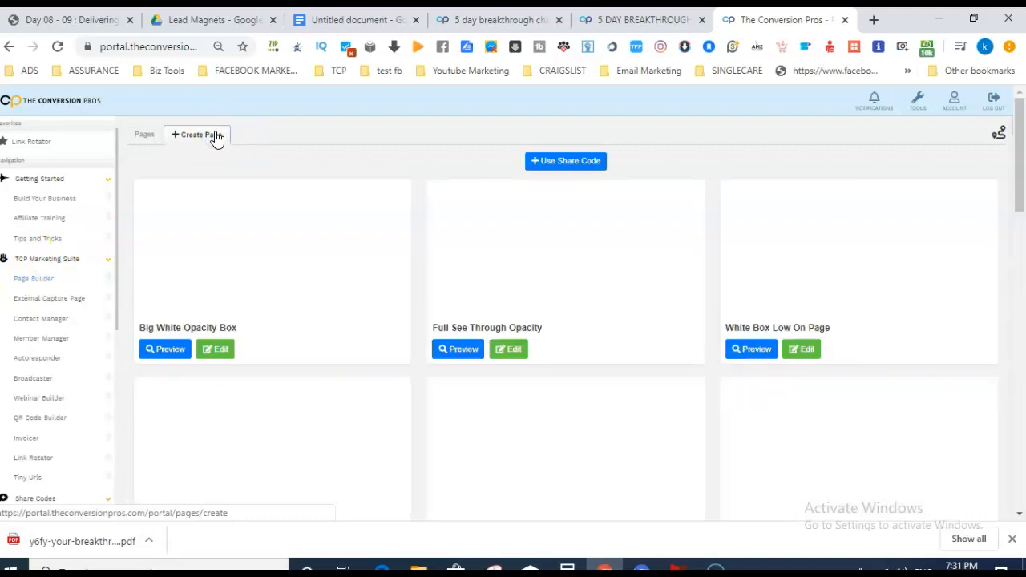
left_click_drag(1019, 146, 1021, 93)
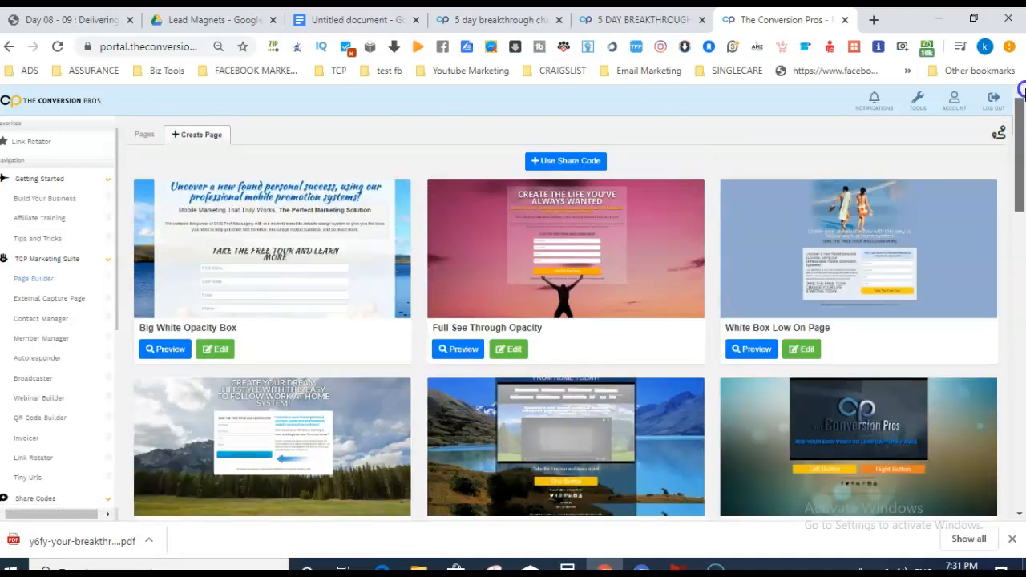
left_click(140, 138)
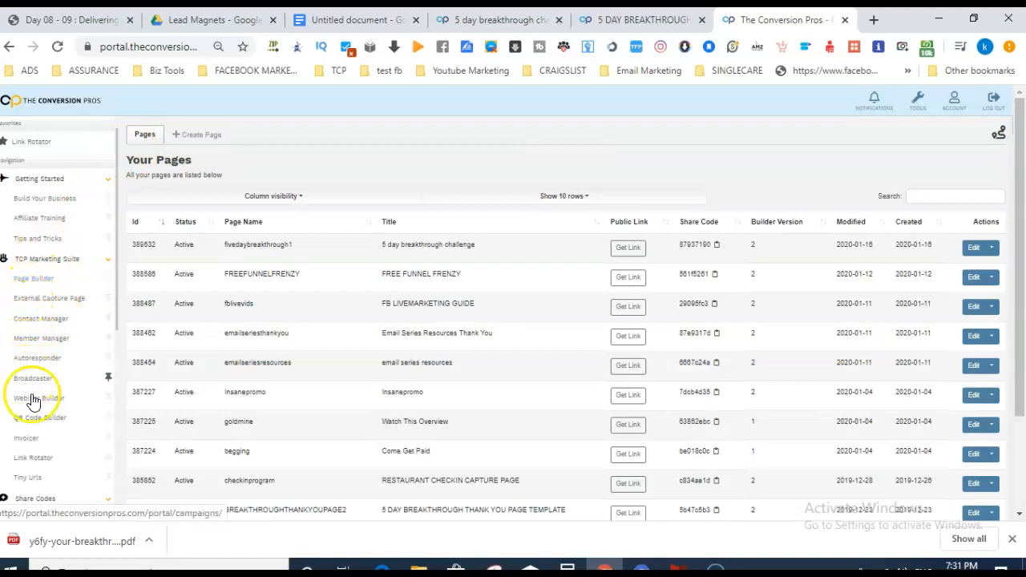
left_click_drag(118, 302, 117, 349)
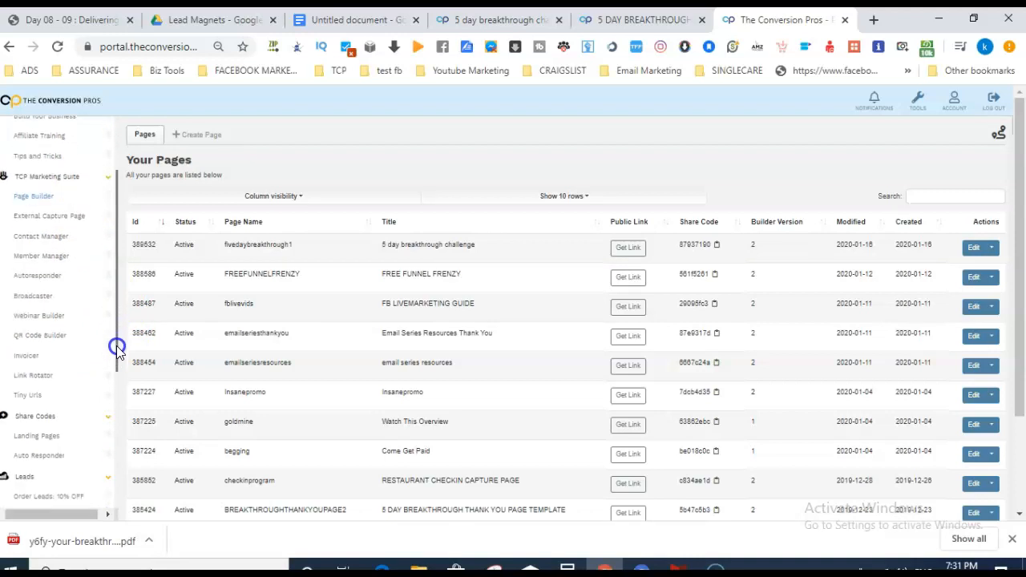
left_click(51, 437)
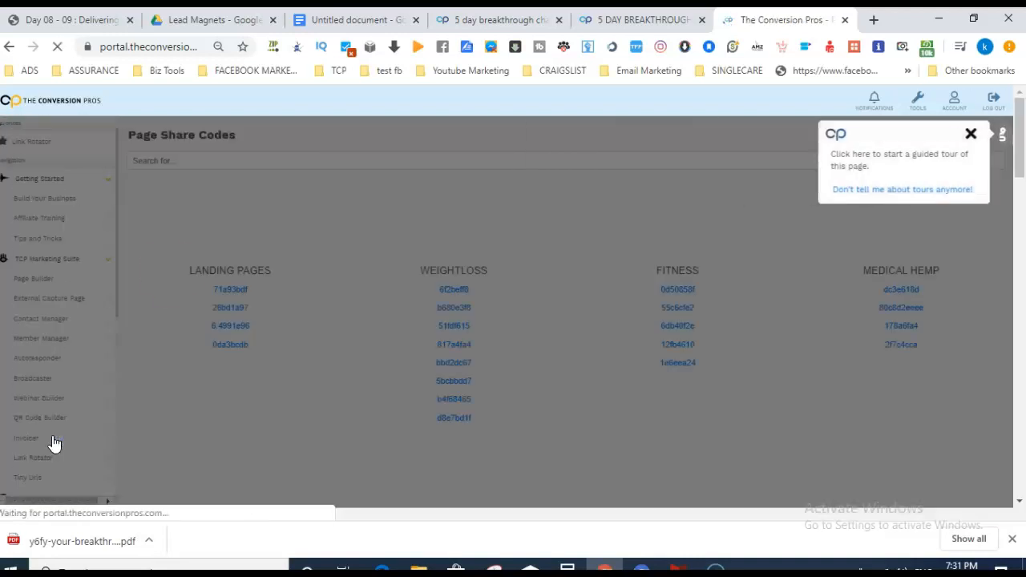
Dismiss the guided-tour offer on Page Share Codes and check the live thank-you page.
left_click(970, 133)
mouse_move(1022, 133)
left_mouse_down()
mouse_move(1017, 339)
mouse_move(1020, 124)
left_mouse_up()
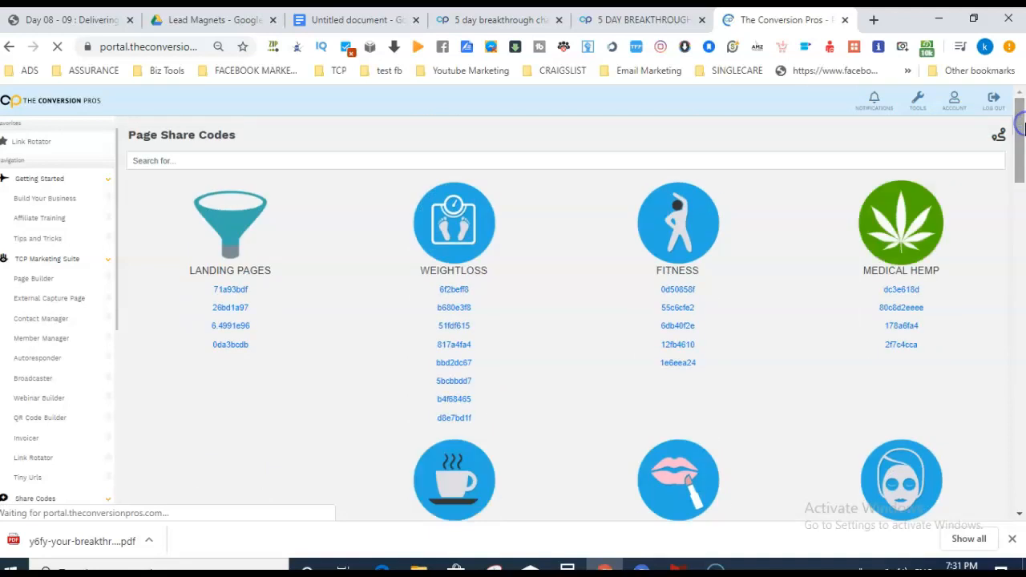
left_click(614, 17)
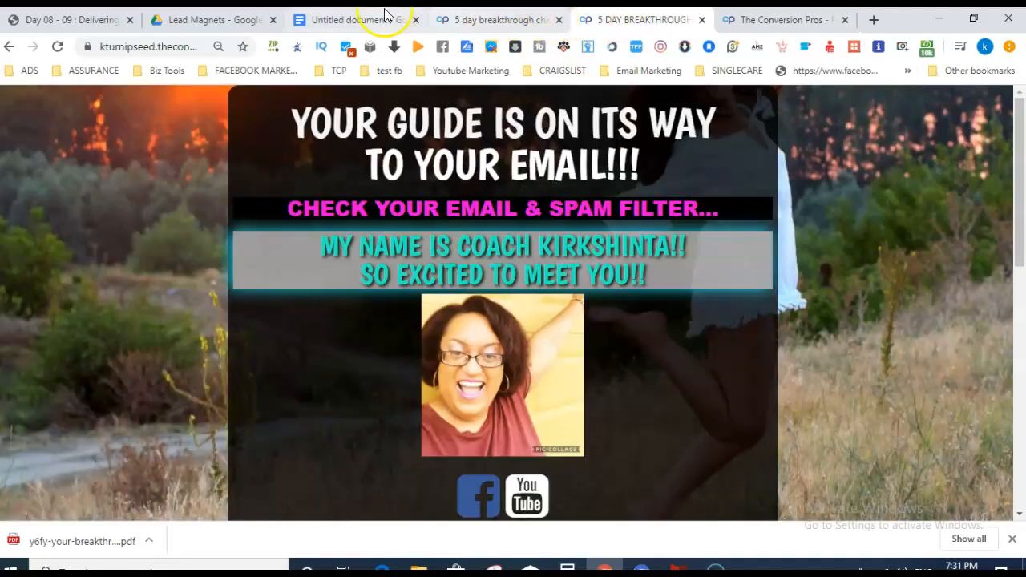
left_click(345, 20)
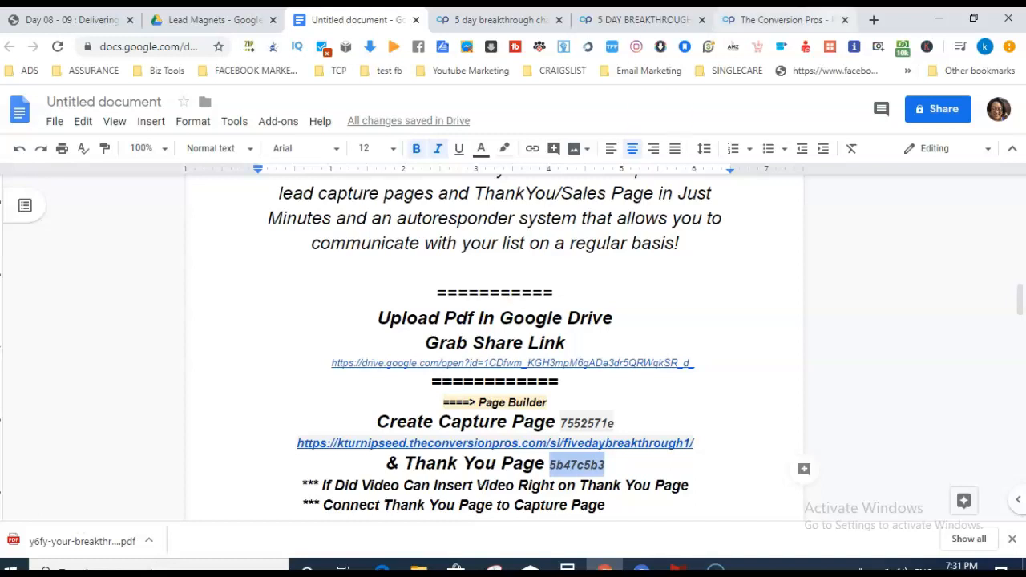
Scroll through the Page Share Codes page again, then return to the Untitled document notes.
left_click(775, 21)
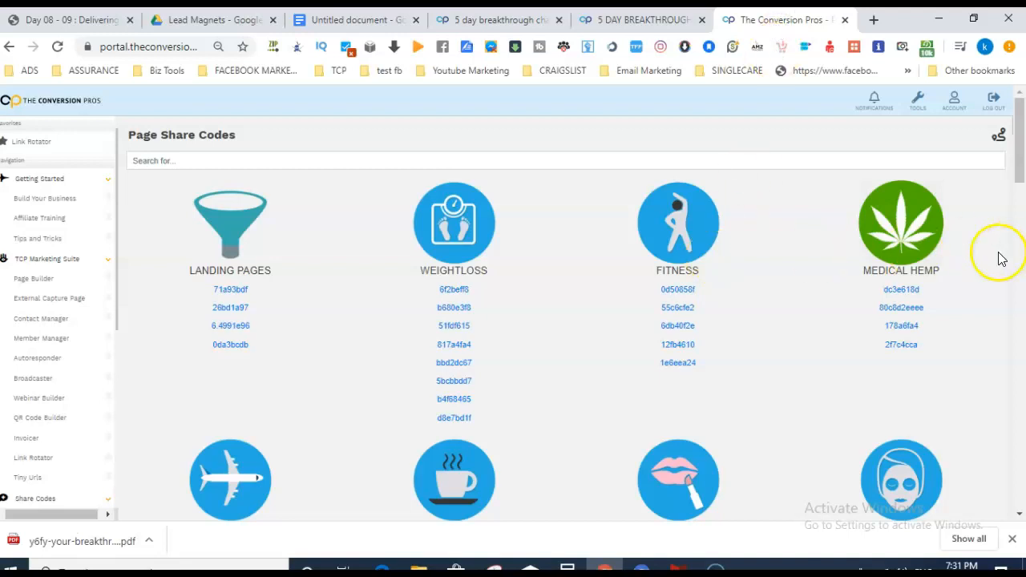
left_click_drag(1020, 171, 1021, 142)
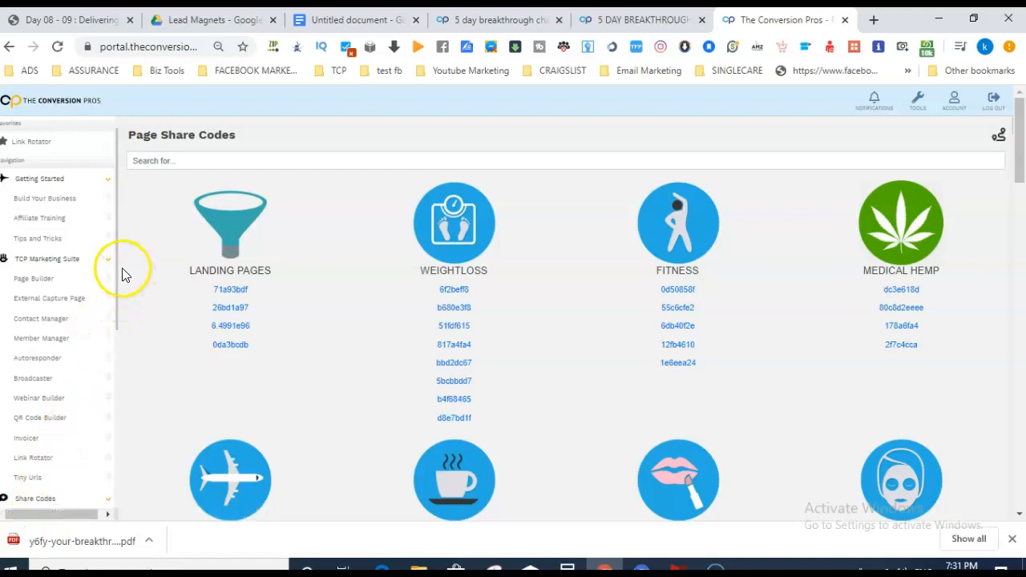
left_click_drag(117, 260, 115, 329)
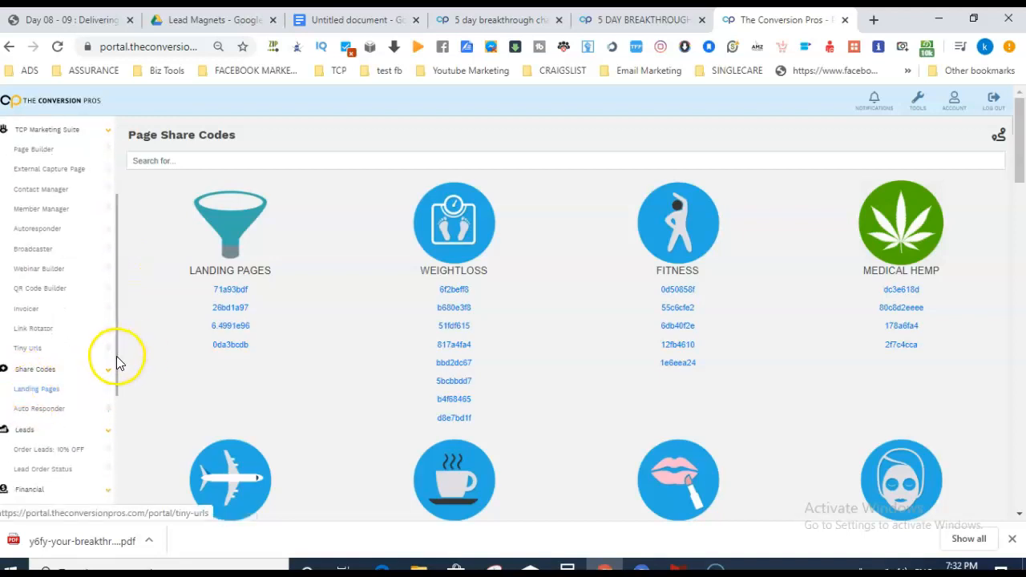
left_click_drag(114, 358, 126, 276)
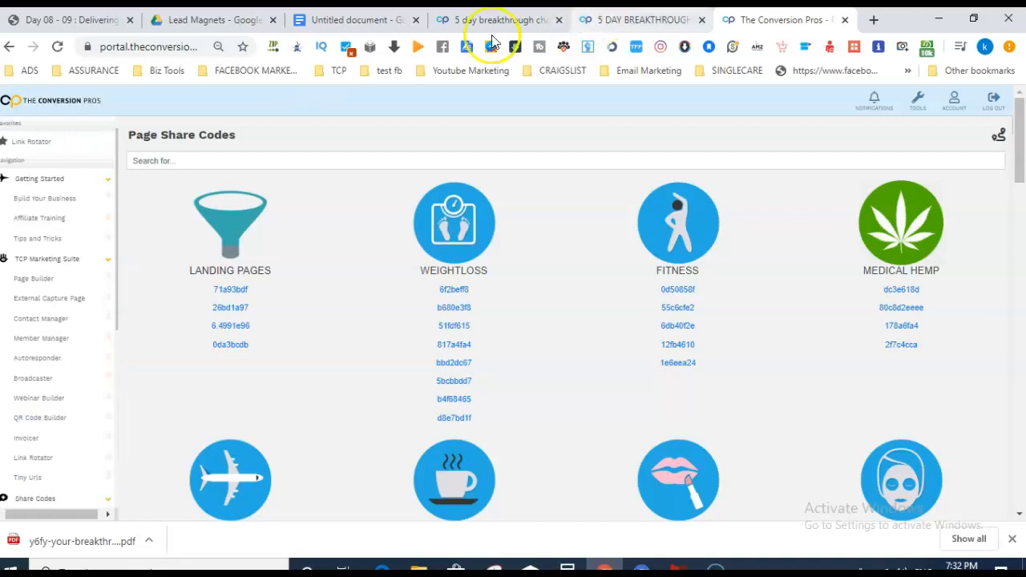
left_click(318, 20)
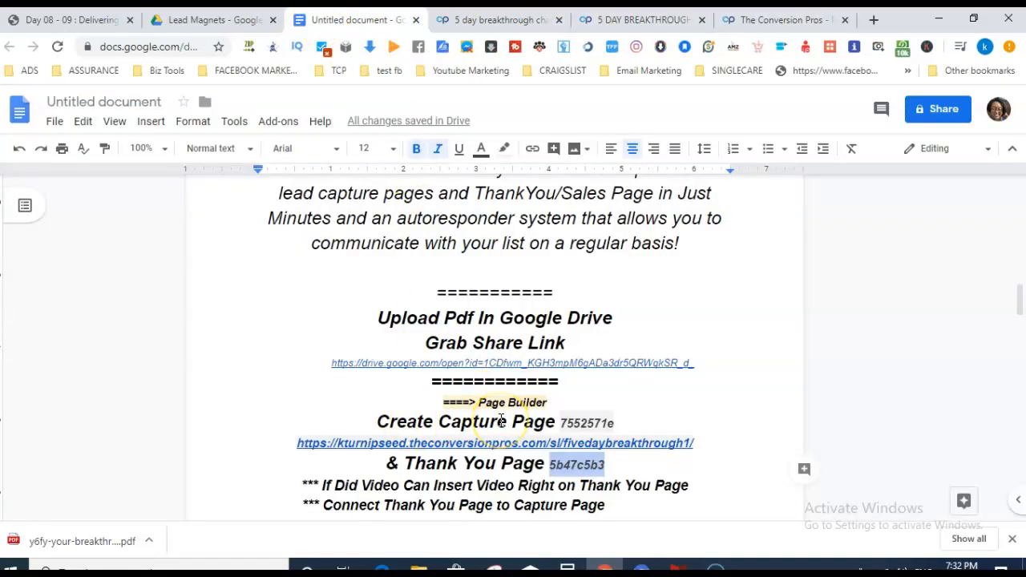
Check the live thank-you and opt-in pages, then open the portal's Your Pages list.
left_click(613, 24)
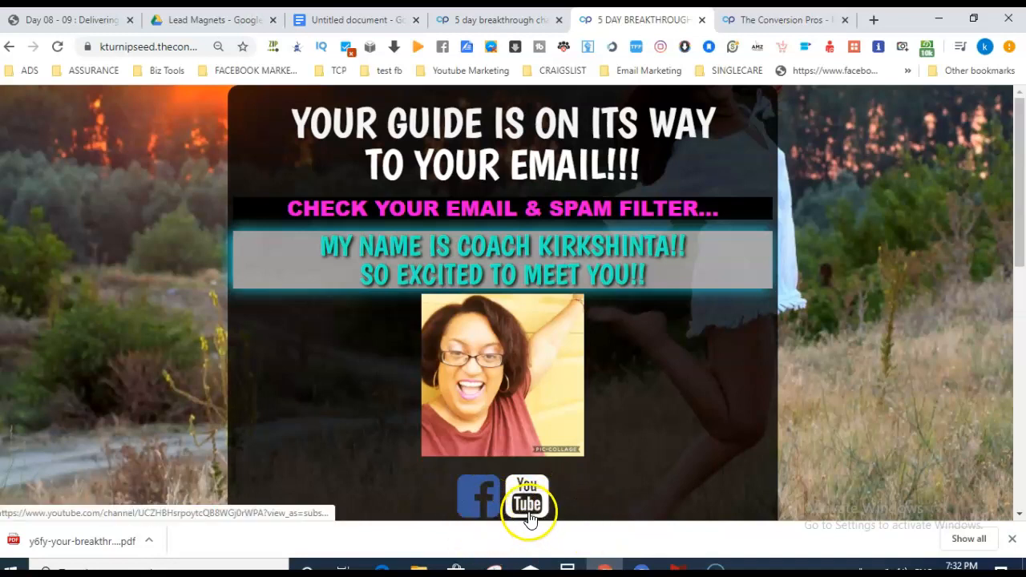
mouse_move(1018, 236)
left_mouse_down()
mouse_move(1020, 270)
mouse_move(1022, 235)
left_mouse_up()
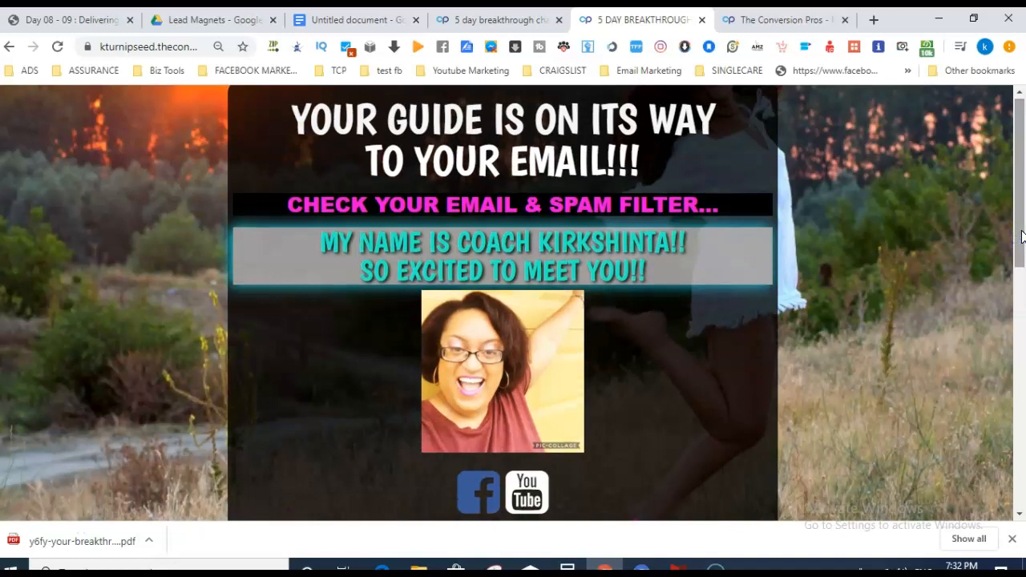
left_click(477, 18)
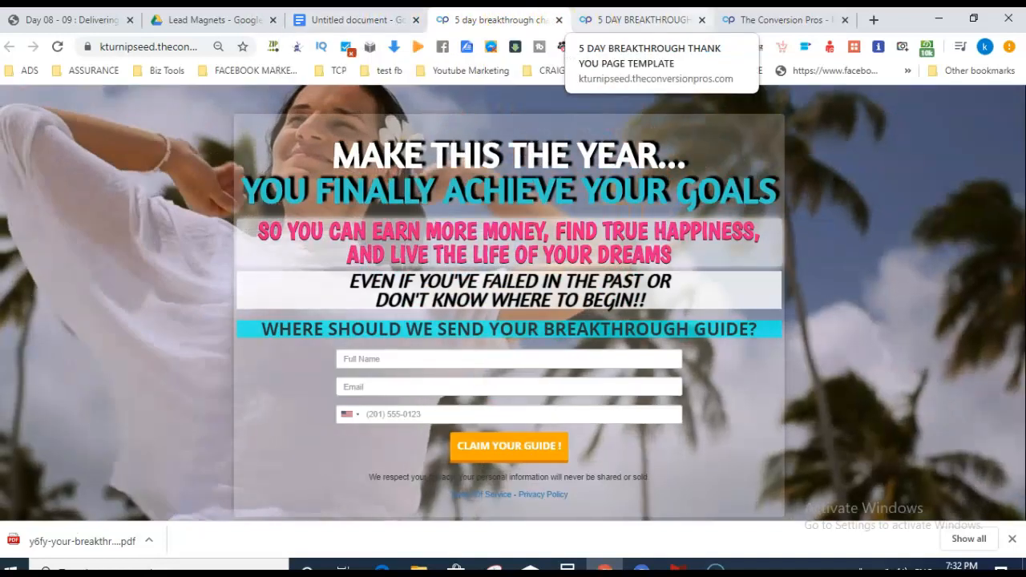
left_click(750, 19)
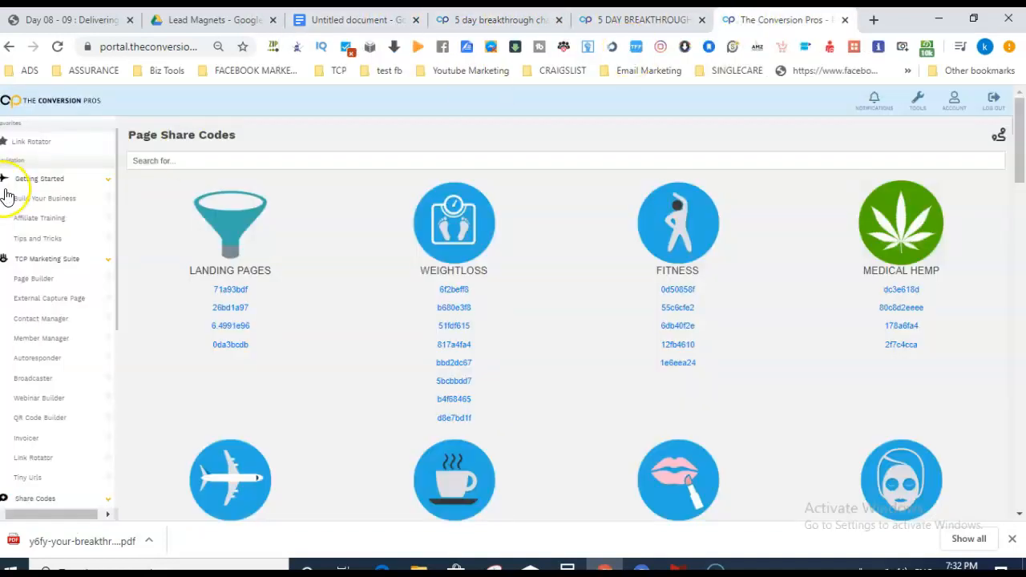
left_click(34, 543)
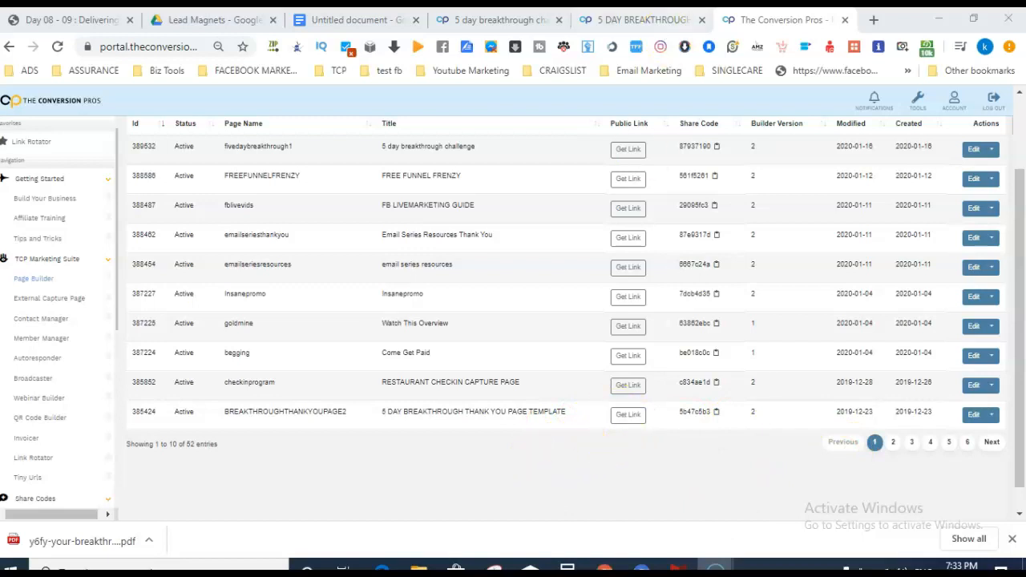
Get BREAKTHROUGHTHANKYOUPAGE2's public link for the notes, then open that page in the builder.
left_click(343, 19)
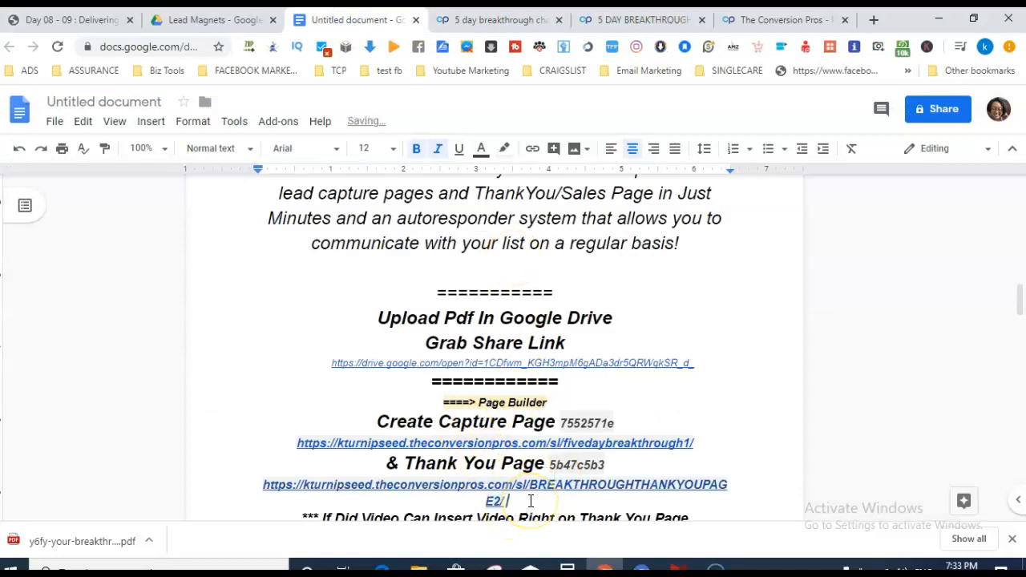
left_click(745, 19)
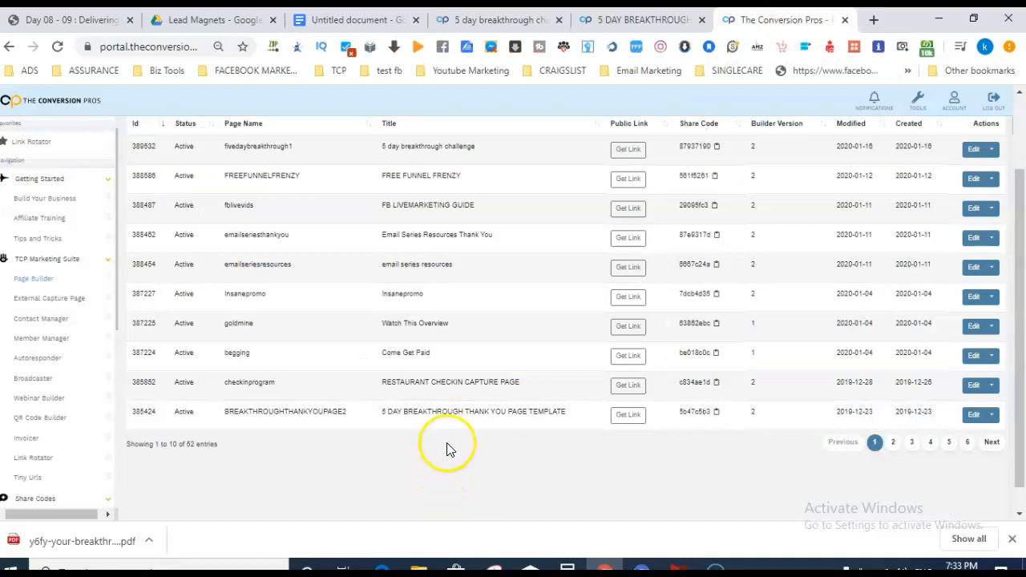
left_click(628, 415)
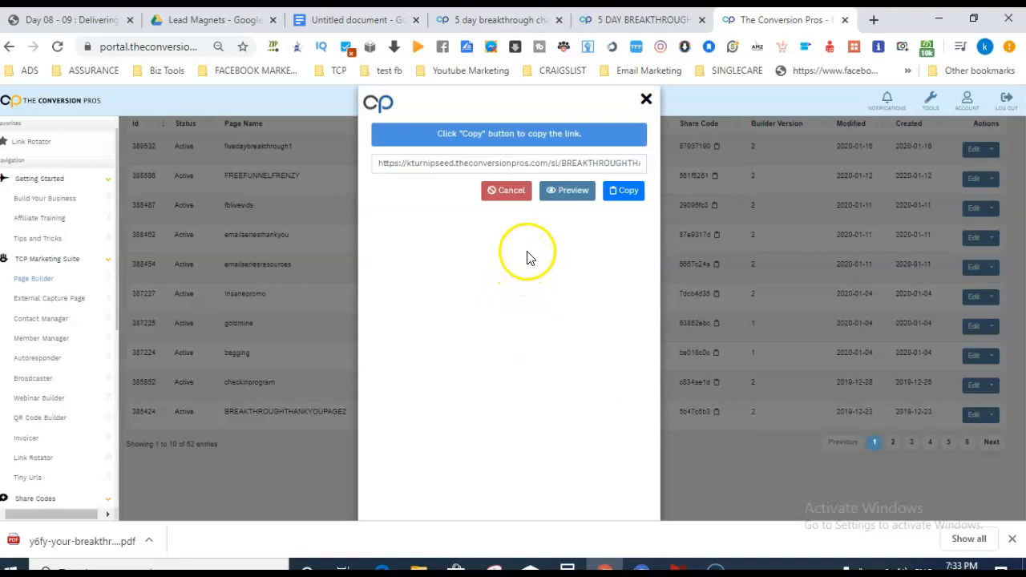
left_click(646, 98)
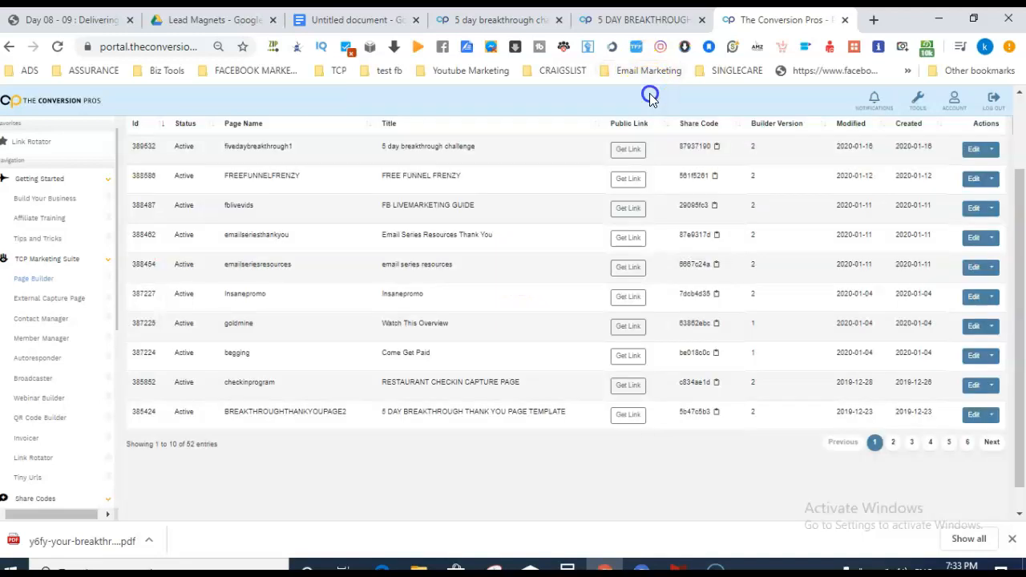
left_click(977, 418)
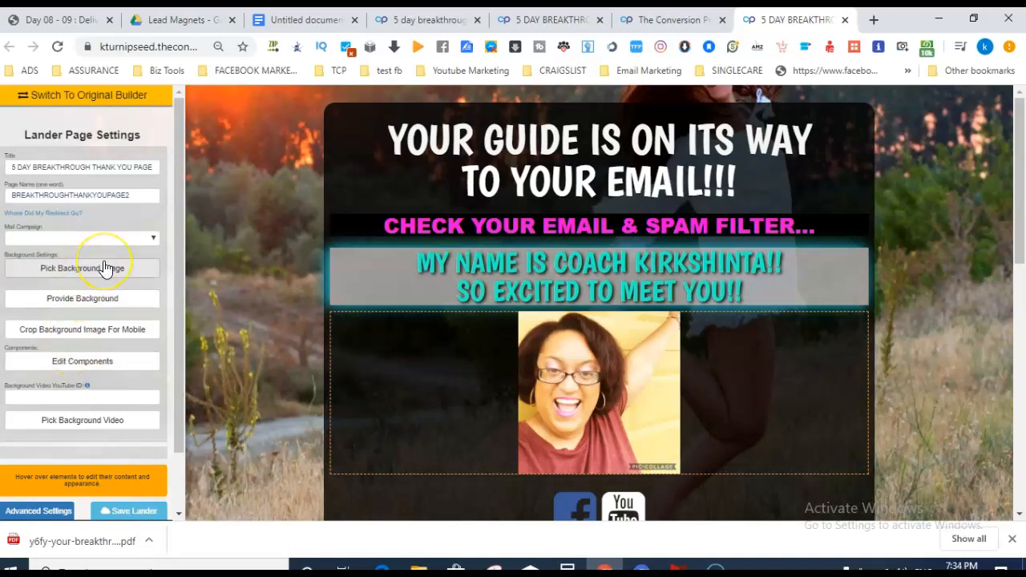
Place a YouTube video block on the thank-you page and look at its content settings without adding a link.
left_click_drag(178, 236, 177, 250)
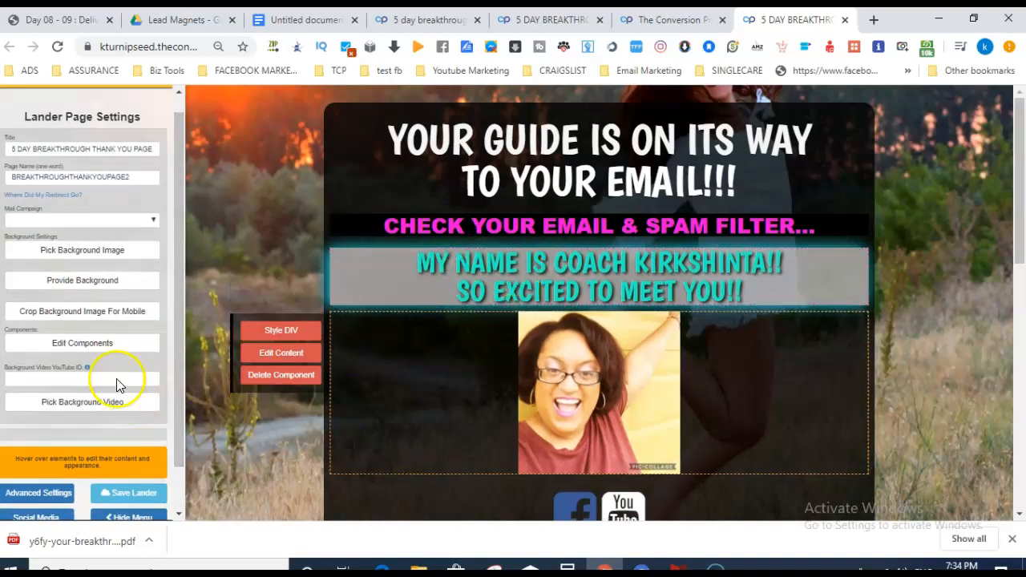
left_click(98, 350)
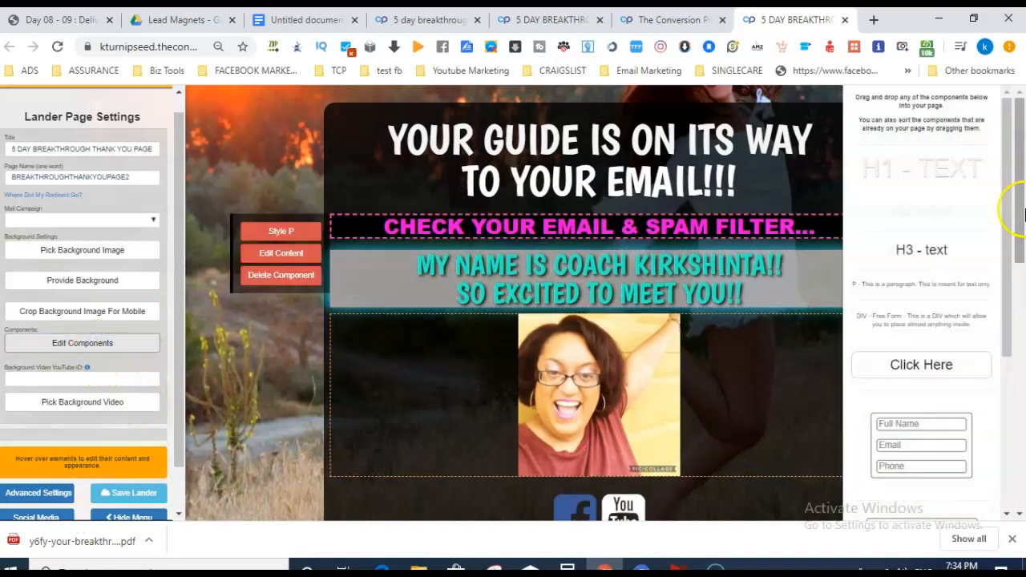
left_click_drag(1002, 203, 998, 387)
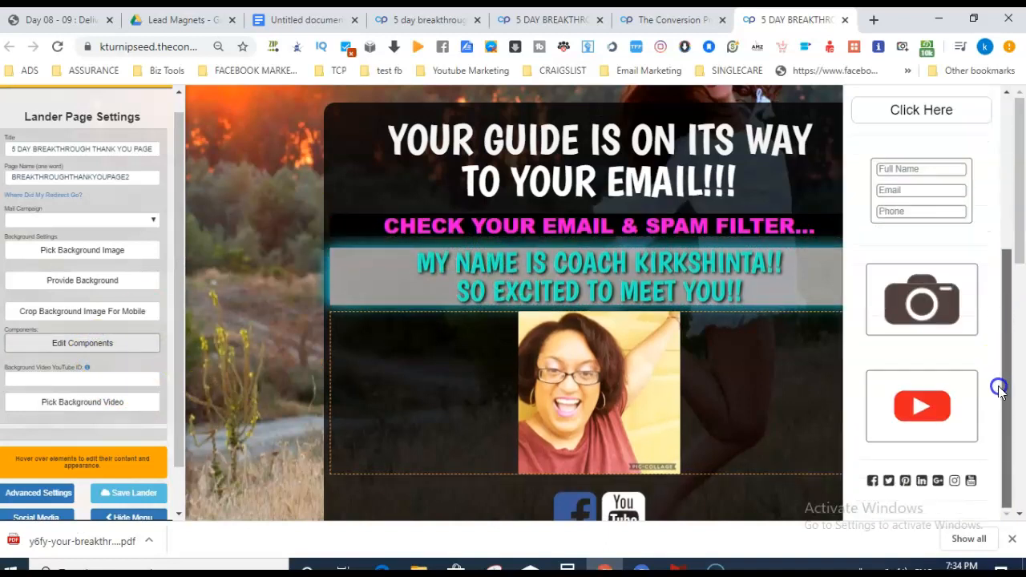
left_click_drag(939, 415, 646, 384)
left_click(271, 335)
left_click(271, 333)
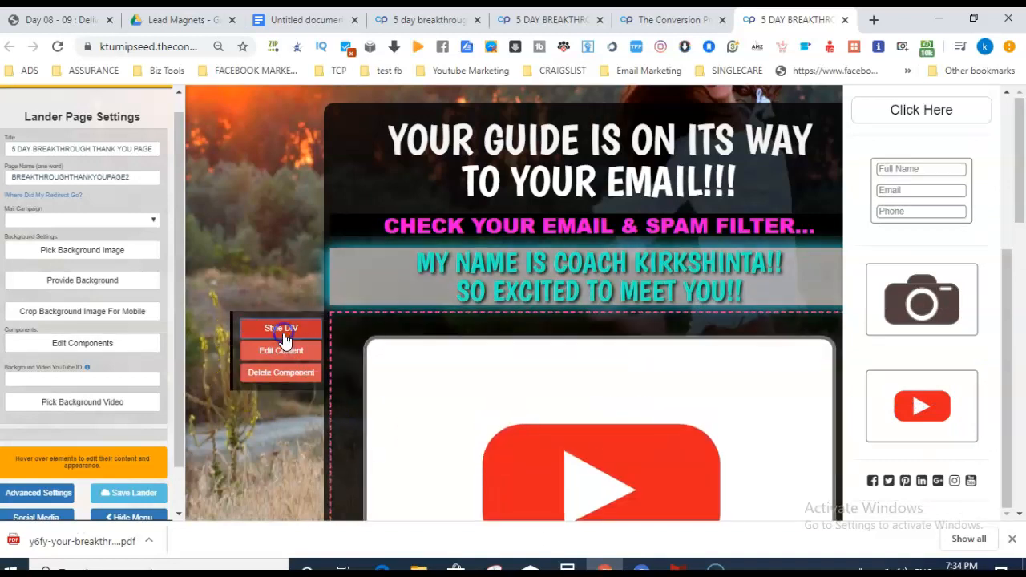
left_click(289, 353)
left_click(352, 376)
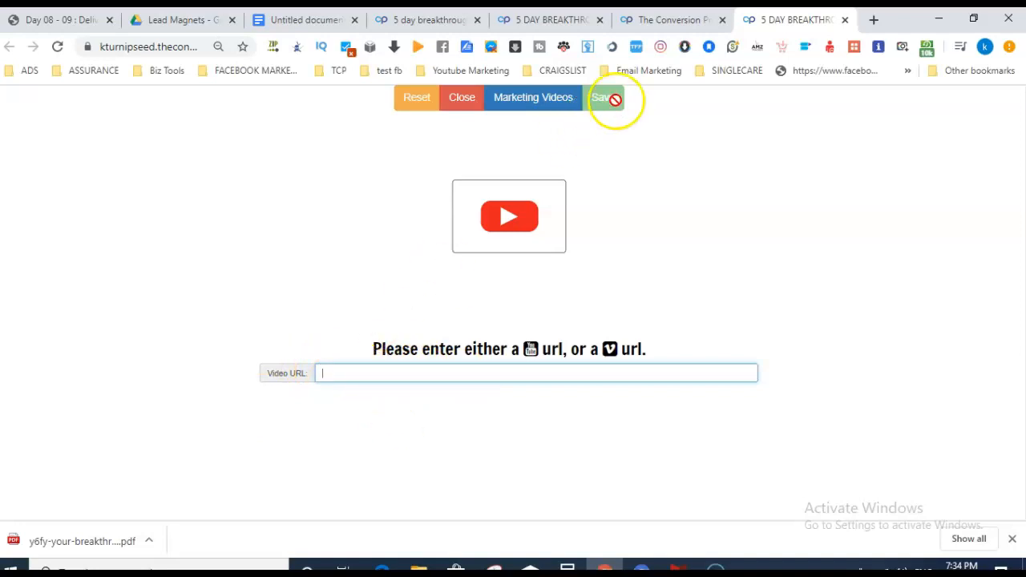
left_click(461, 102)
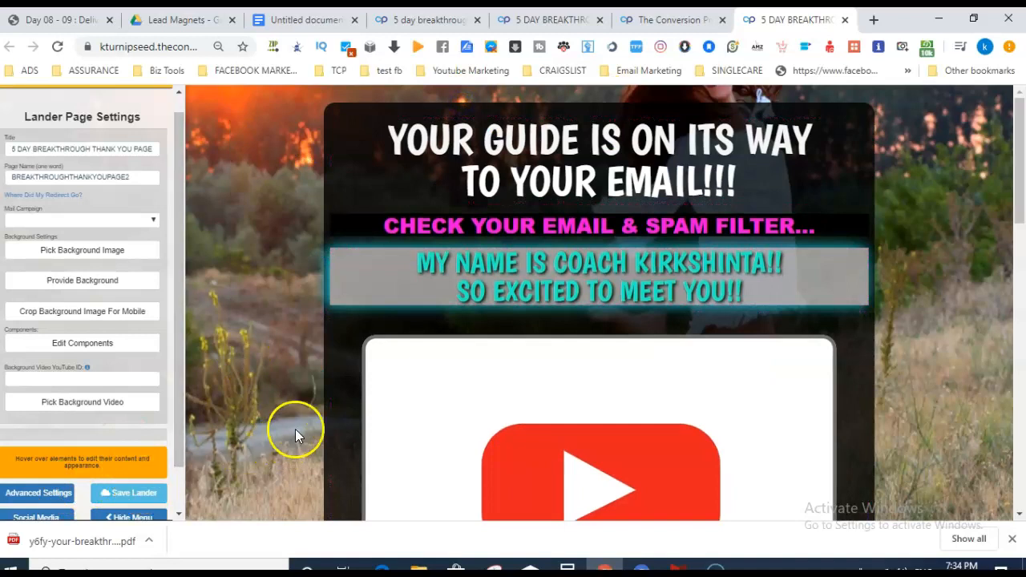
Delete the video block again and close the page builder.
mouse_move(355, 361)
left_click(297, 373)
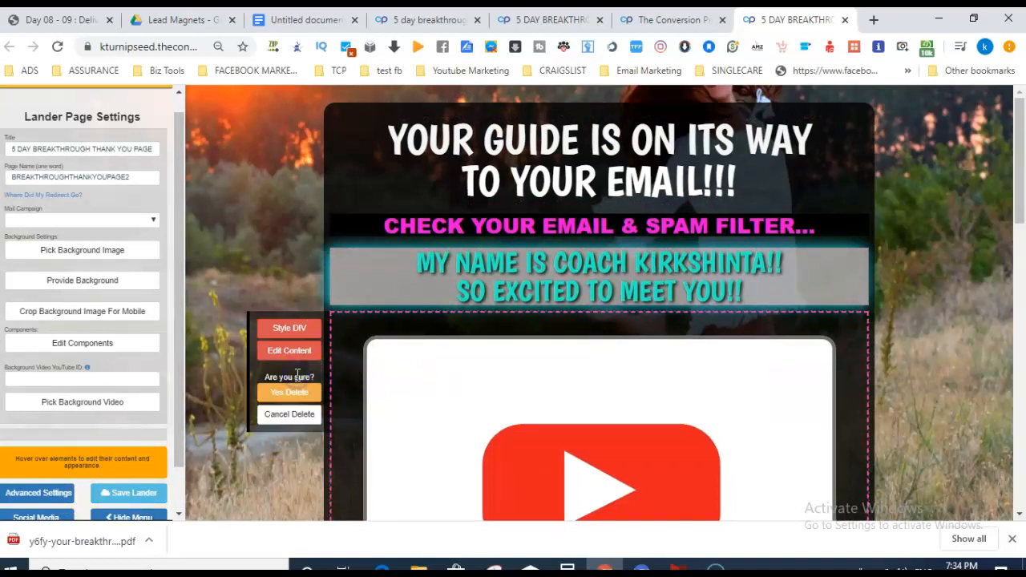
left_click(288, 392)
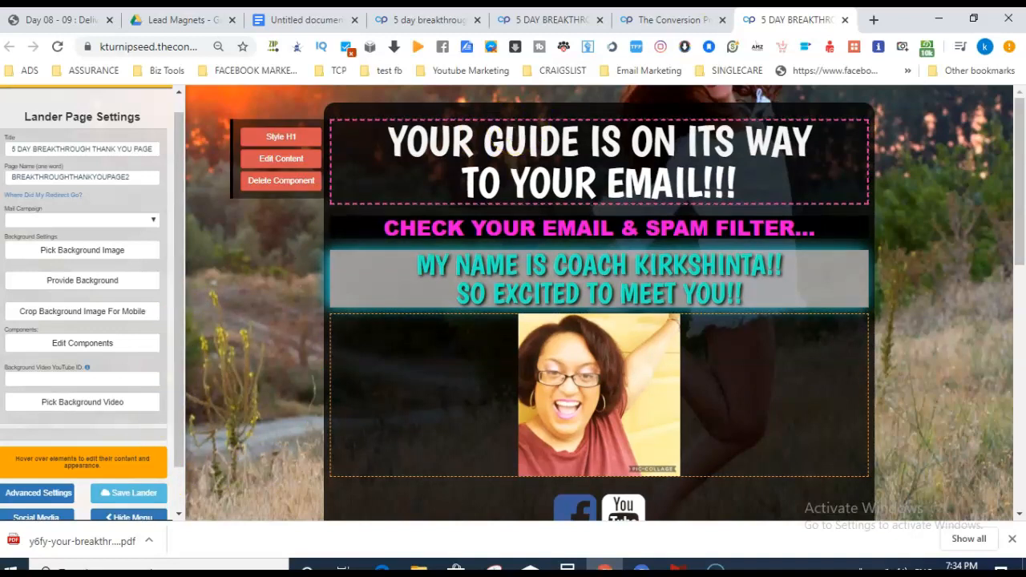
left_click(845, 19)
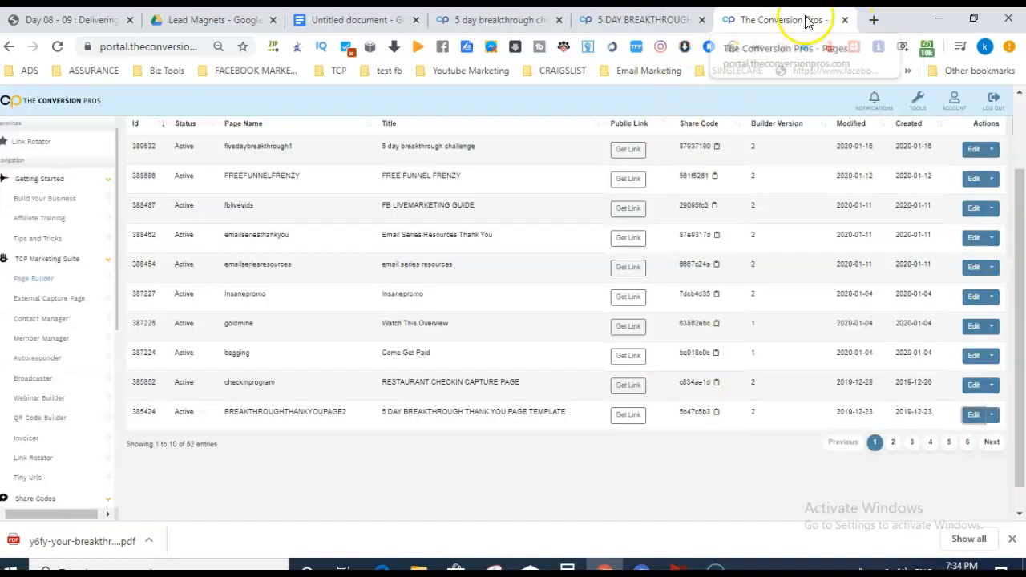
Close the extra pages tab, review the Google Docs notes, then open the Autoresponder campaigns list.
left_click(844, 20)
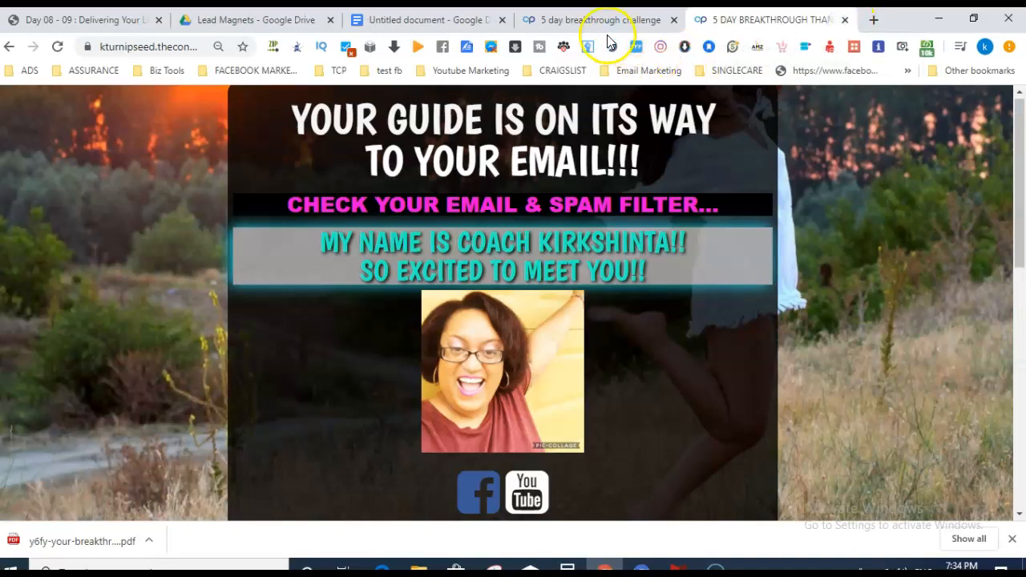
left_click(457, 22)
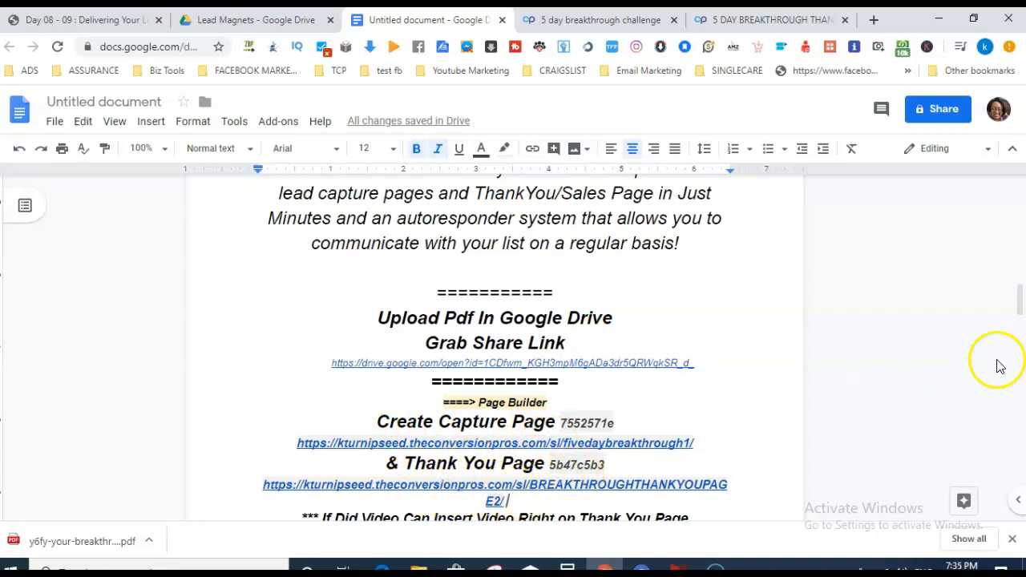
left_click_drag(1020, 297, 1019, 377)
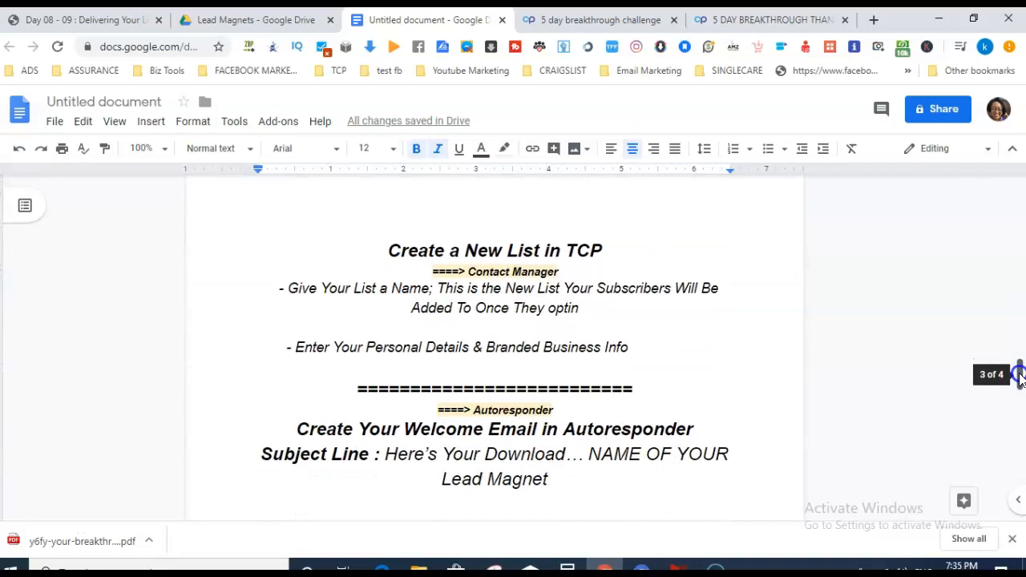
left_click(35, 550)
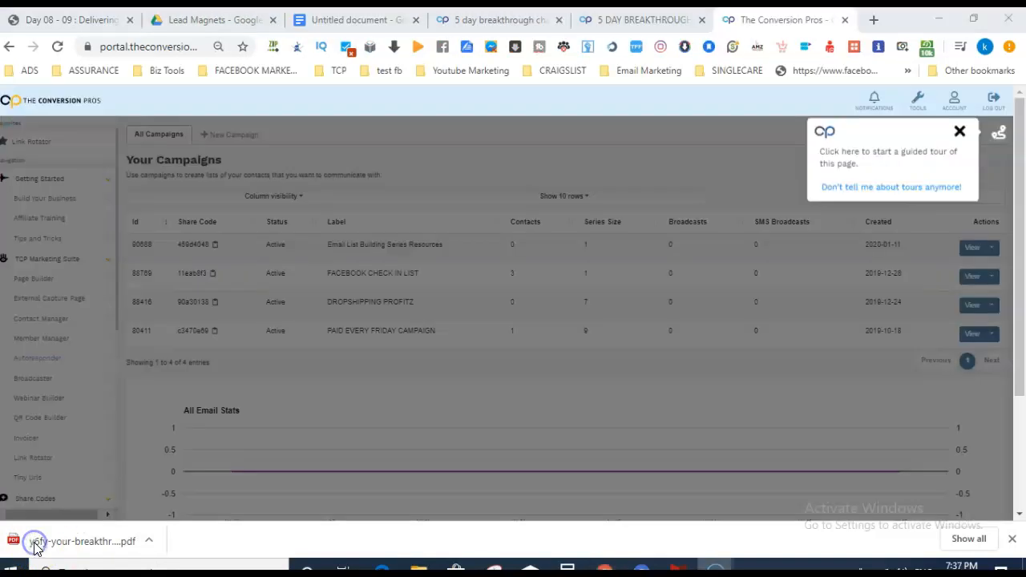
left_click(36, 359)
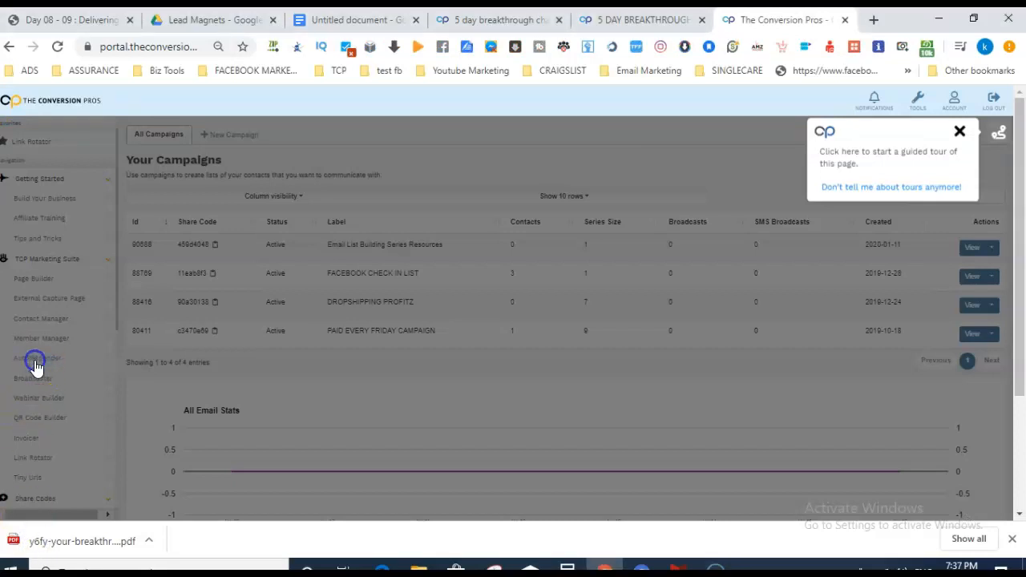
Save a campaign labelled '5 day Brekthrough Sample (Training Video))' with a '5 Day Video Breakthrough' description.
left_click(959, 131)
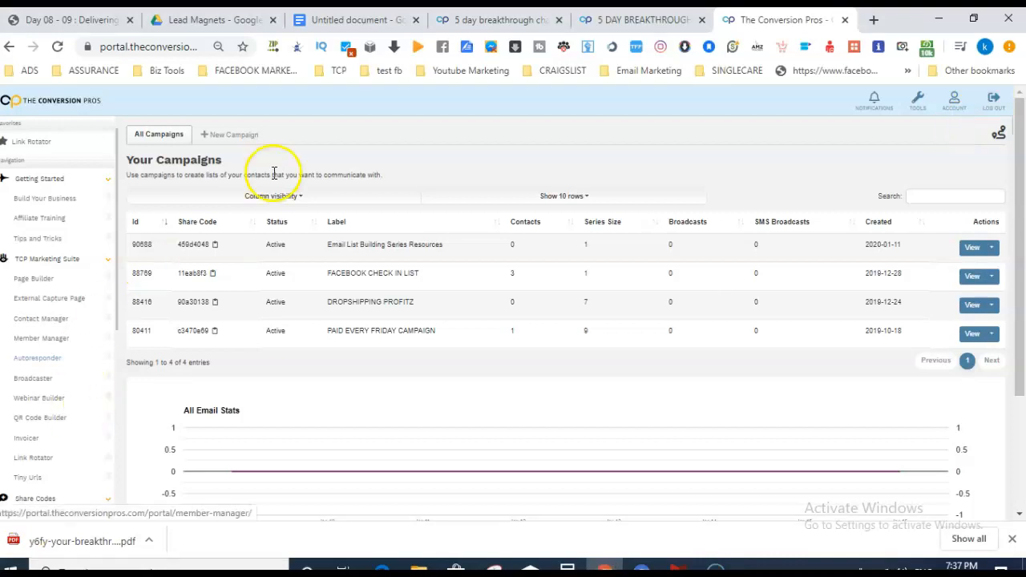
left_click(235, 140)
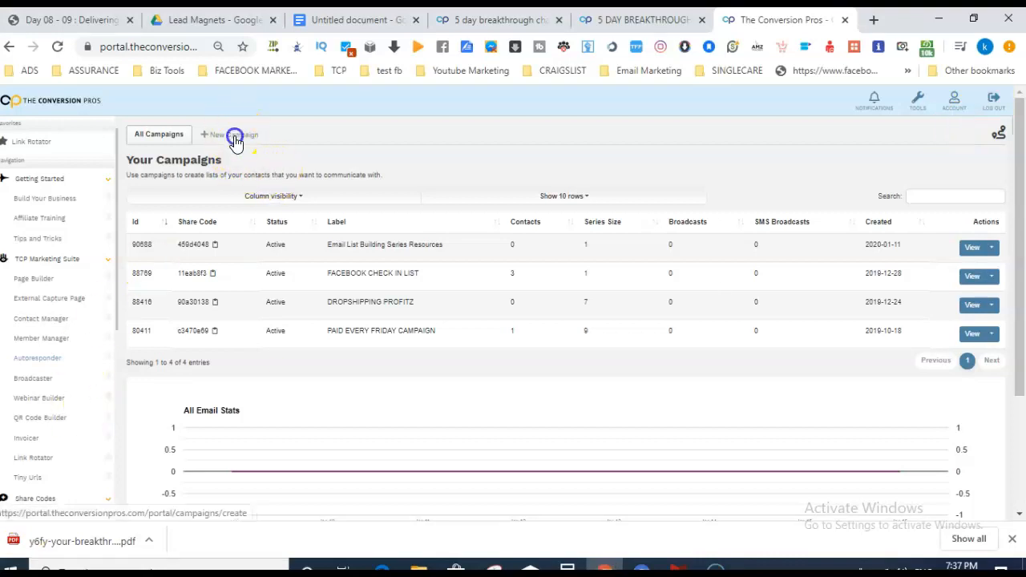
left_click(217, 207)
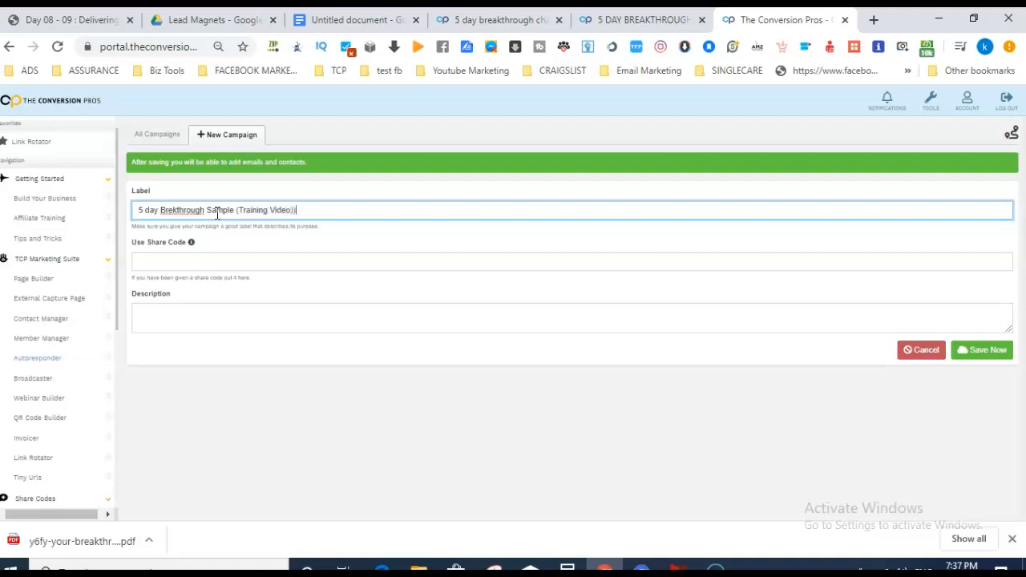
left_click(182, 313)
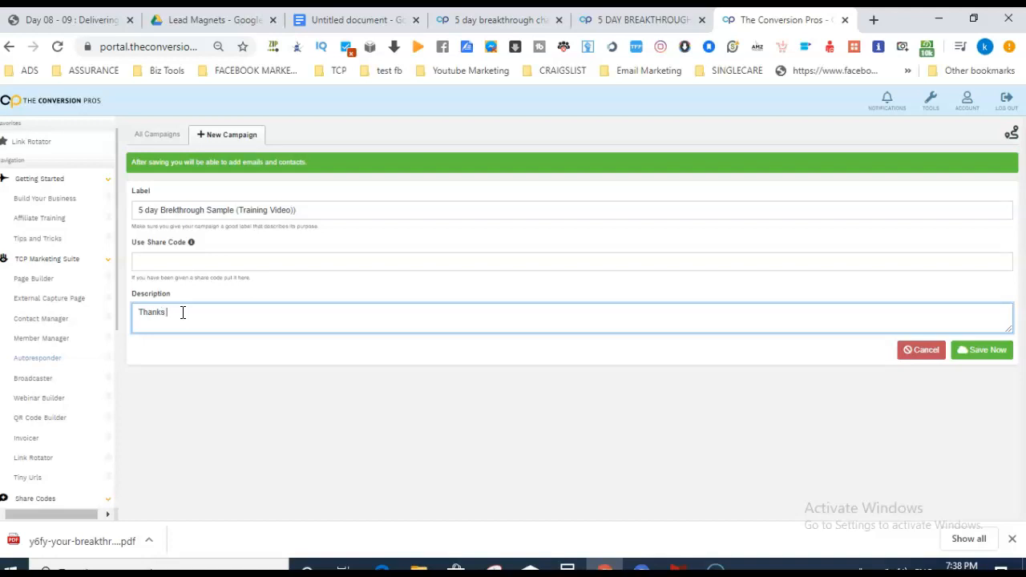
type("eing On M")
type("y List This")
type(" is for 5")
type(" Day Video Brea")
type("kthrough")
key("Return")
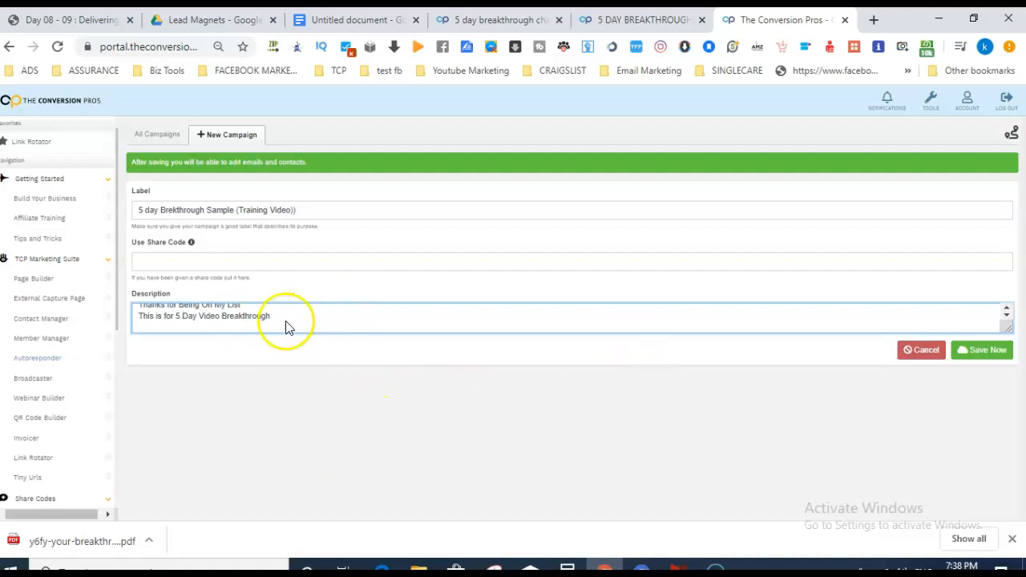
left_click(985, 353)
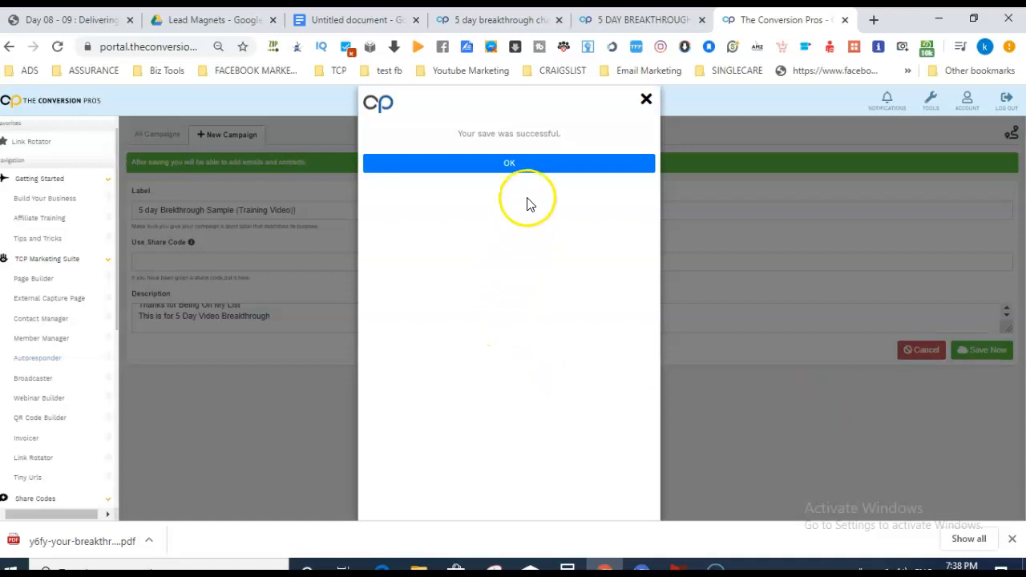
Acknowledge the save, check the notes, and start a new message in the campaign's email series.
left_click(535, 171)
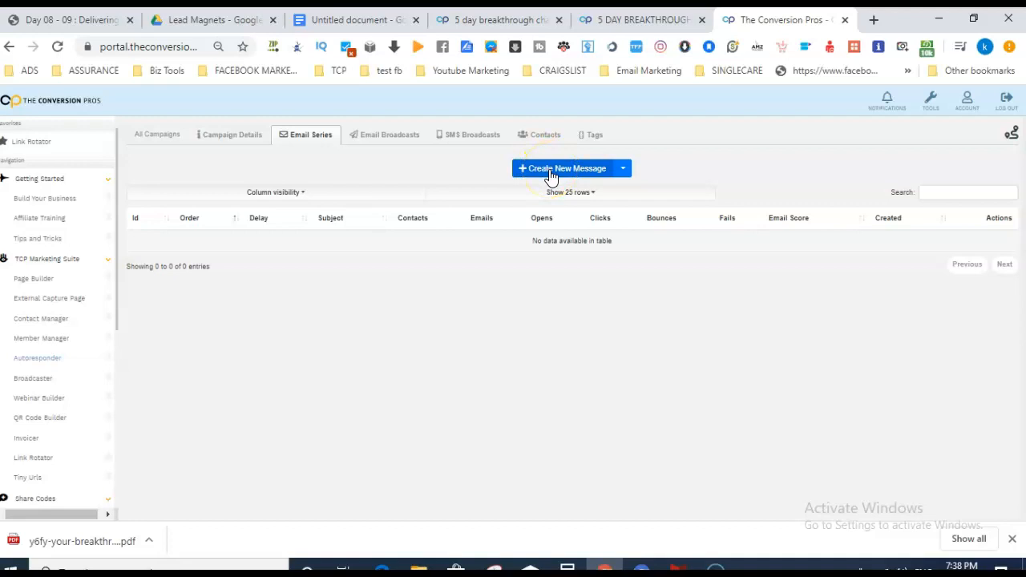
left_click(361, 20)
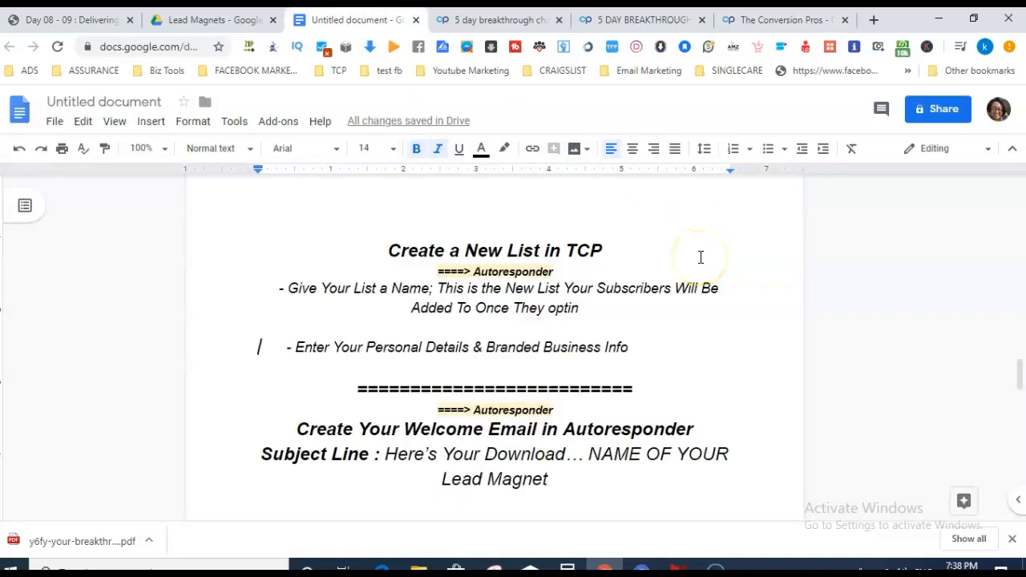
left_click(771, 20)
left_click(547, 168)
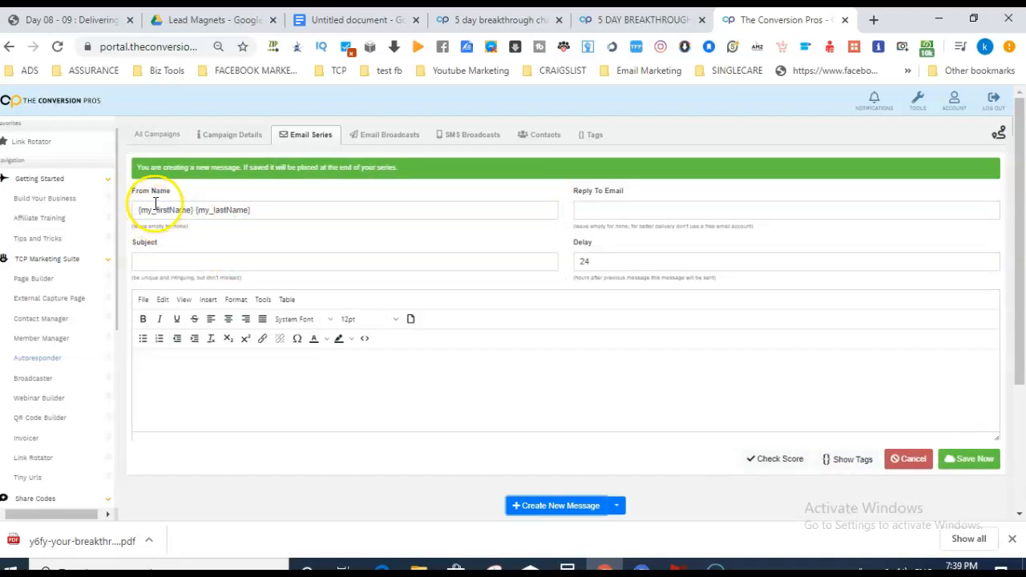
left_click(184, 261)
Paste the subject from the notes and replace its lead-magnet placeholder with '5 Day Breakthrough'.
left_click(356, 20)
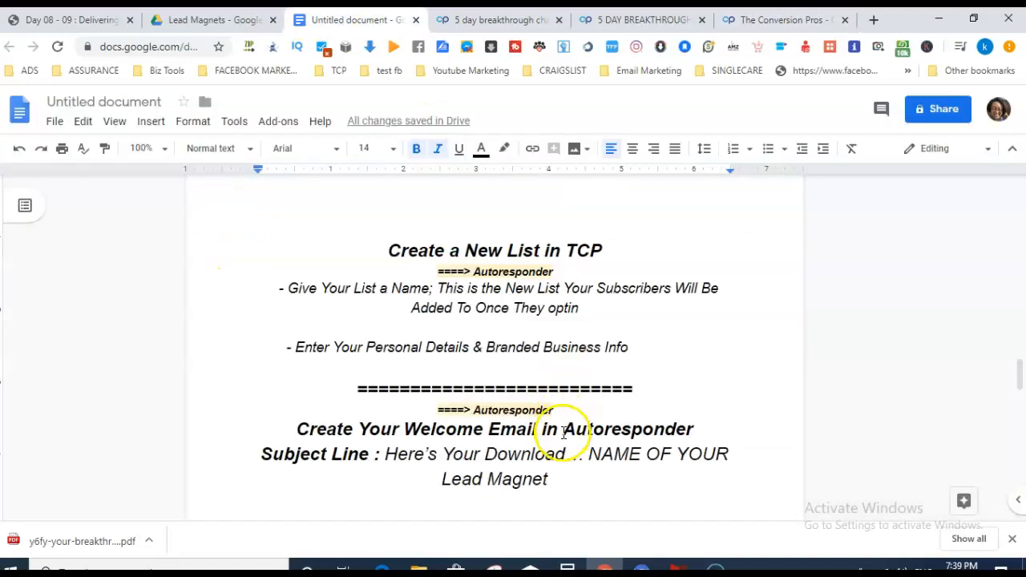
left_click_drag(621, 474, 381, 453)
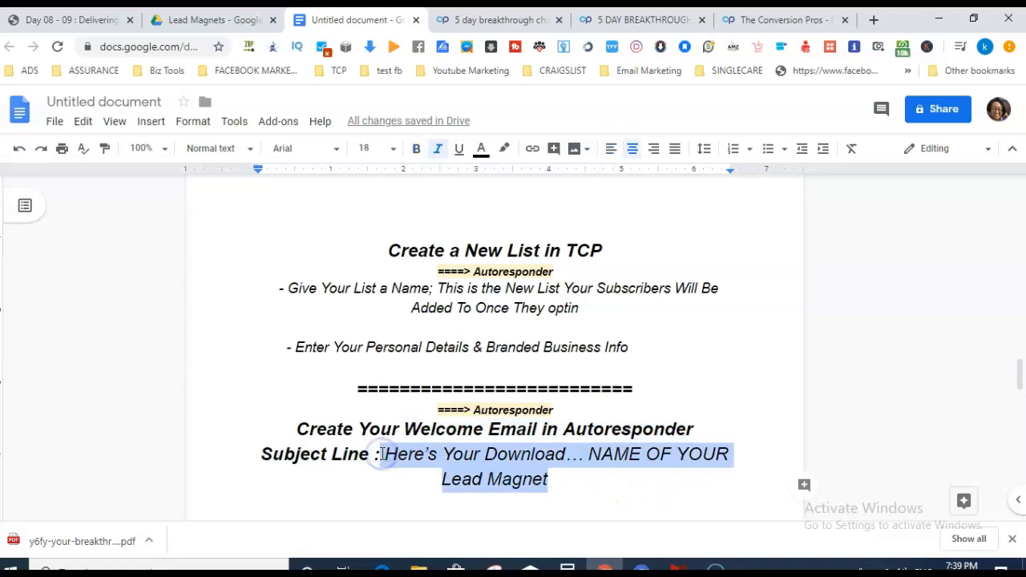
left_click(749, 19)
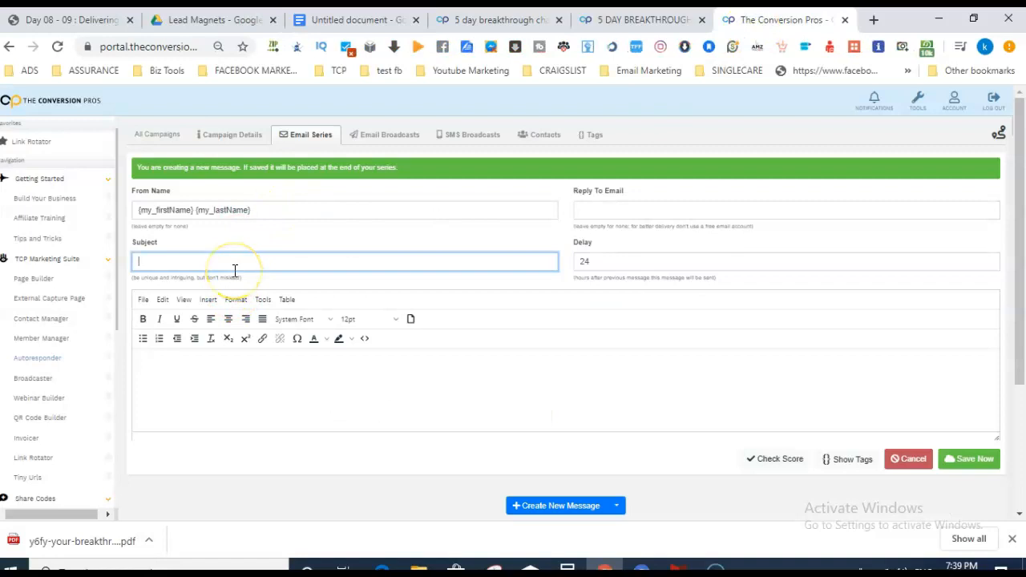
type("Here's Your Download... NAME OF YOUR Lead Magnet")
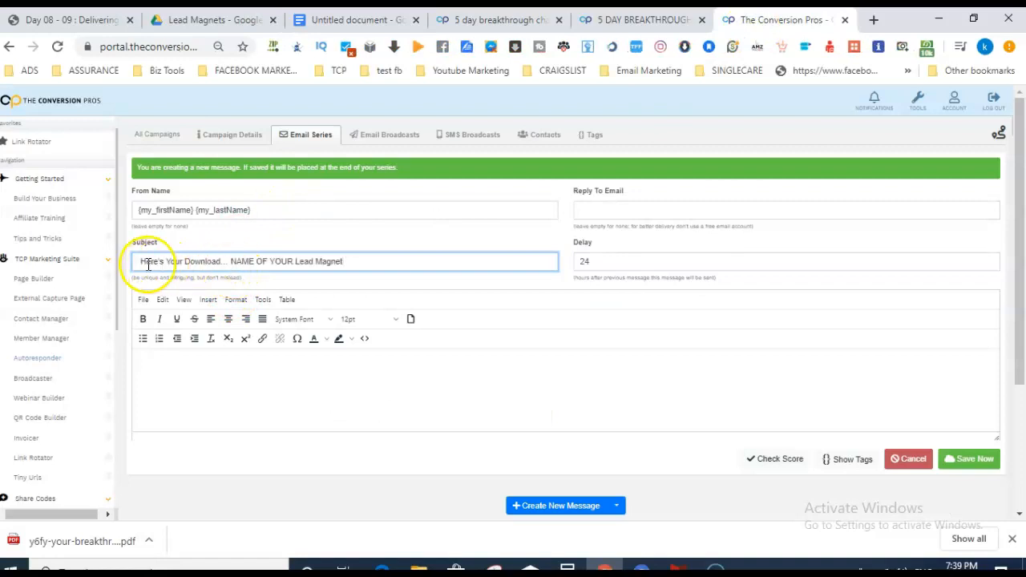
left_click_drag(343, 261, 228, 261)
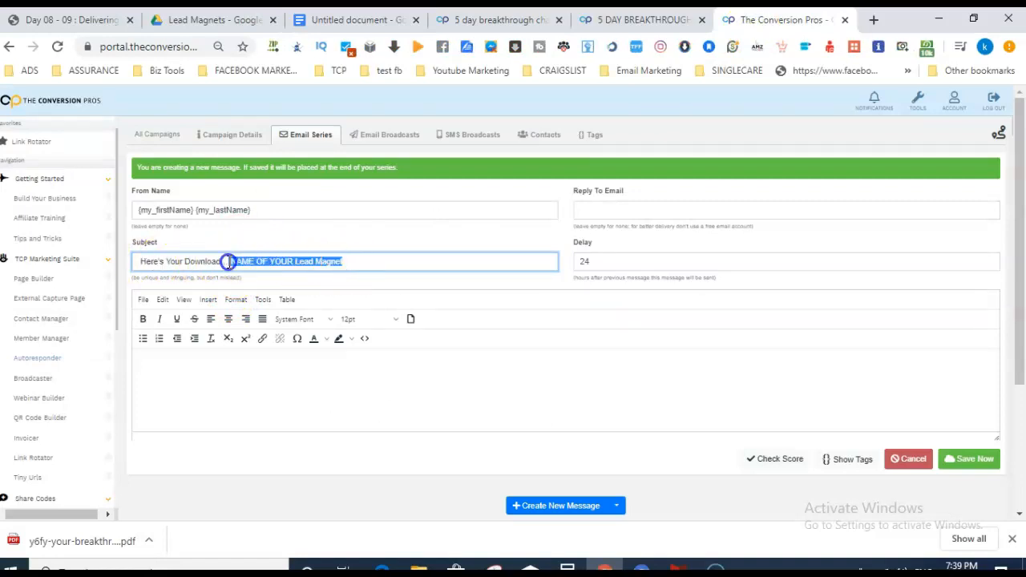
key("BackSpace")
type("Day")
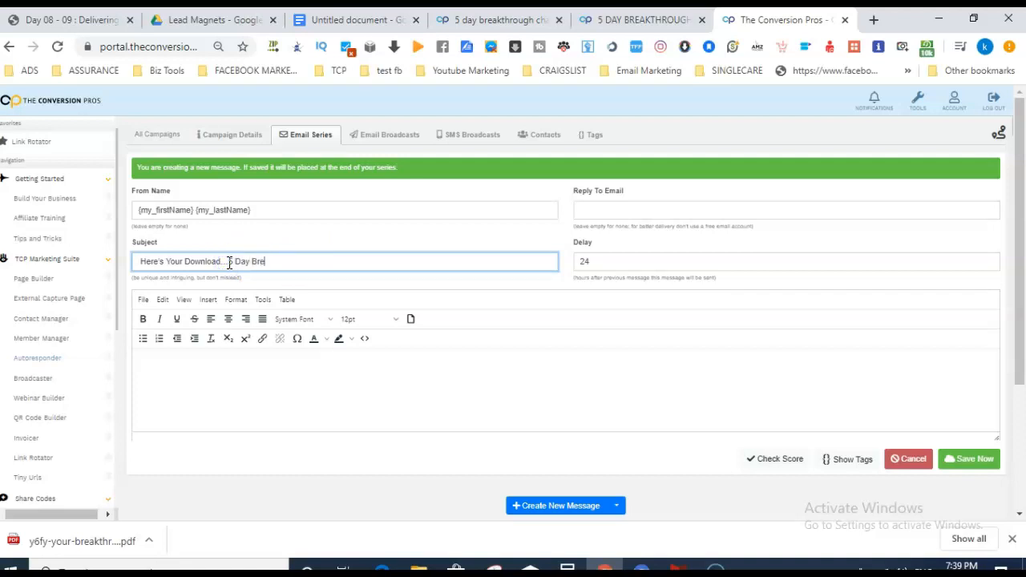
type(" Breakthrough")
left_click(669, 211)
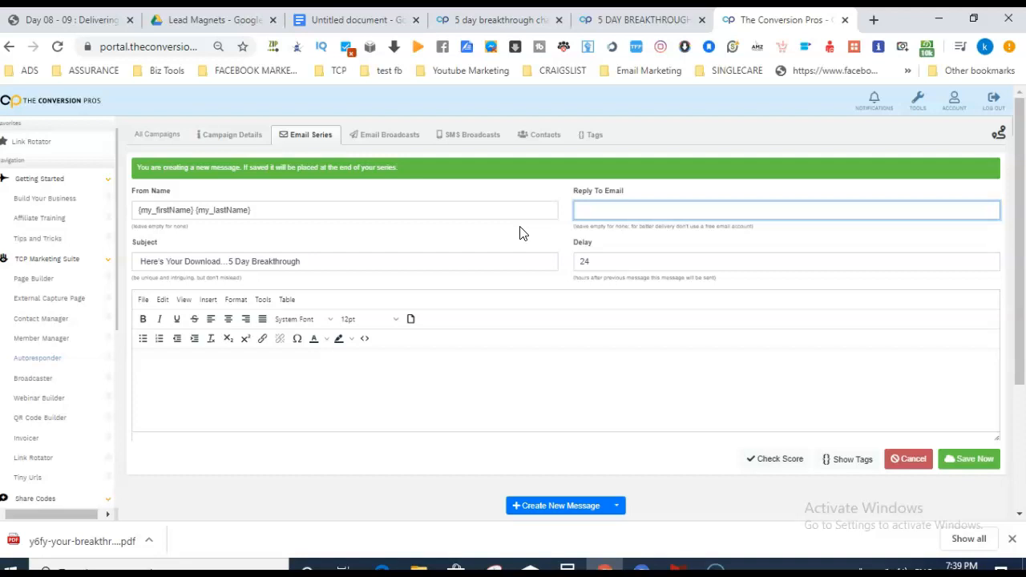
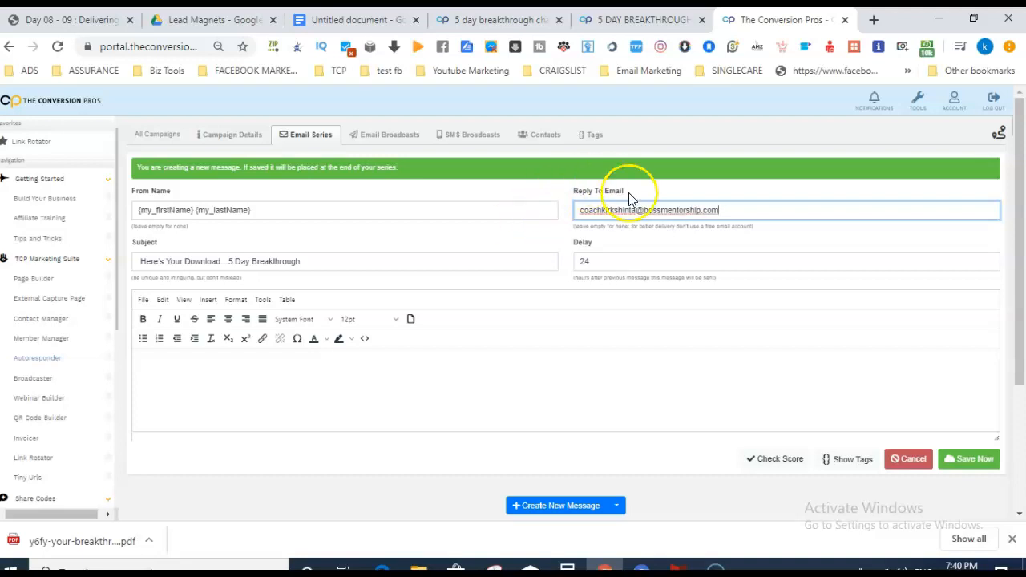
Enter the reply-to e-mail address for the message.
left_click_drag(738, 212, 580, 208)
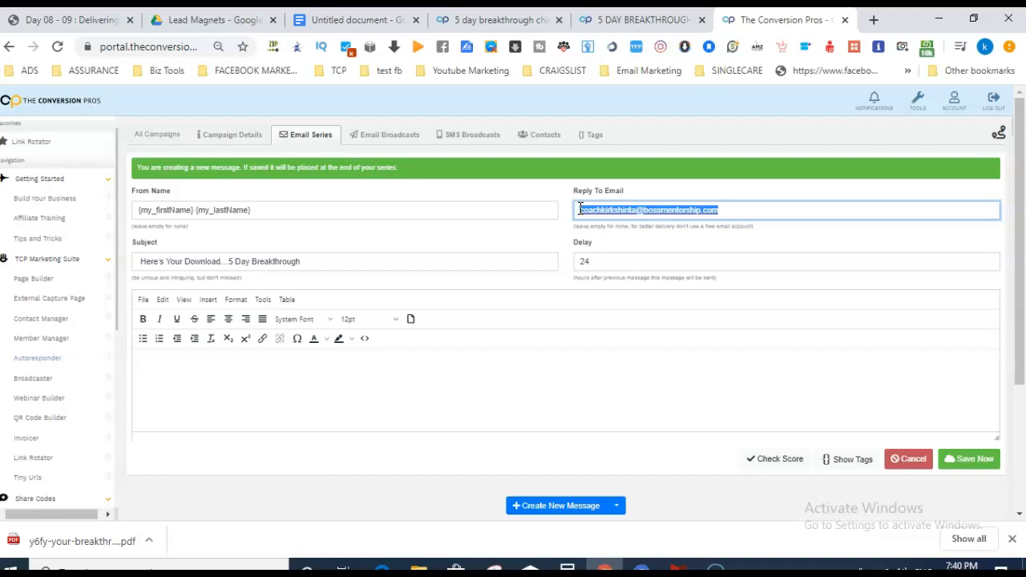
left_click(677, 268)
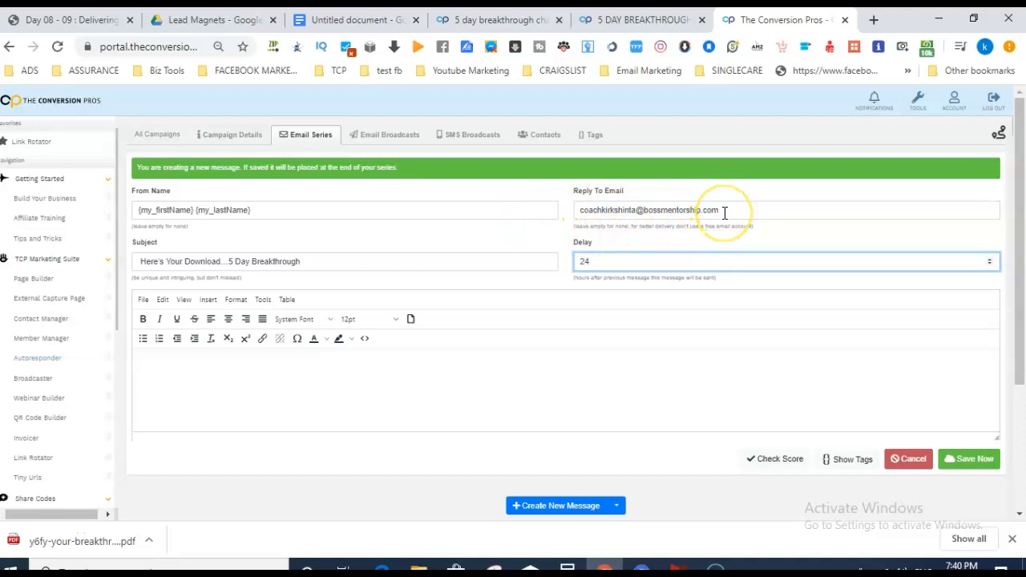
left_click_drag(724, 212, 571, 215)
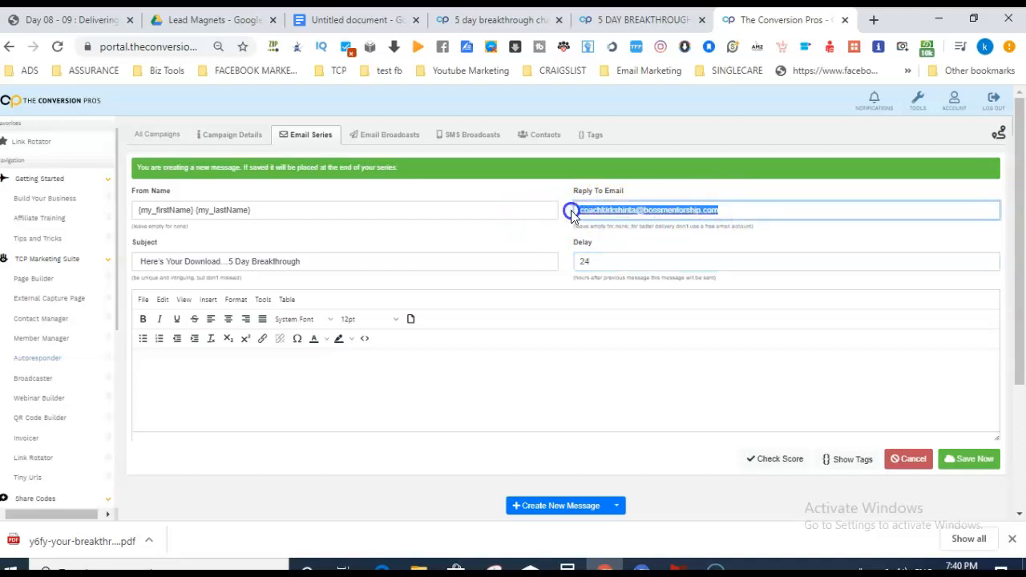
left_click(629, 210)
left_click_drag(729, 211, 581, 214)
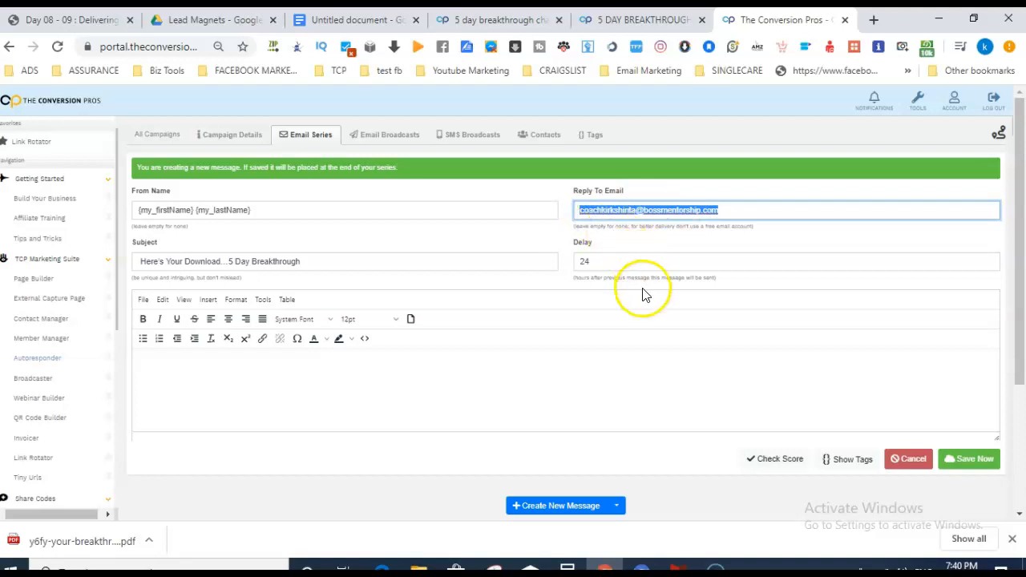
Change the message delay from 24 to 0 hours.
left_click(607, 260)
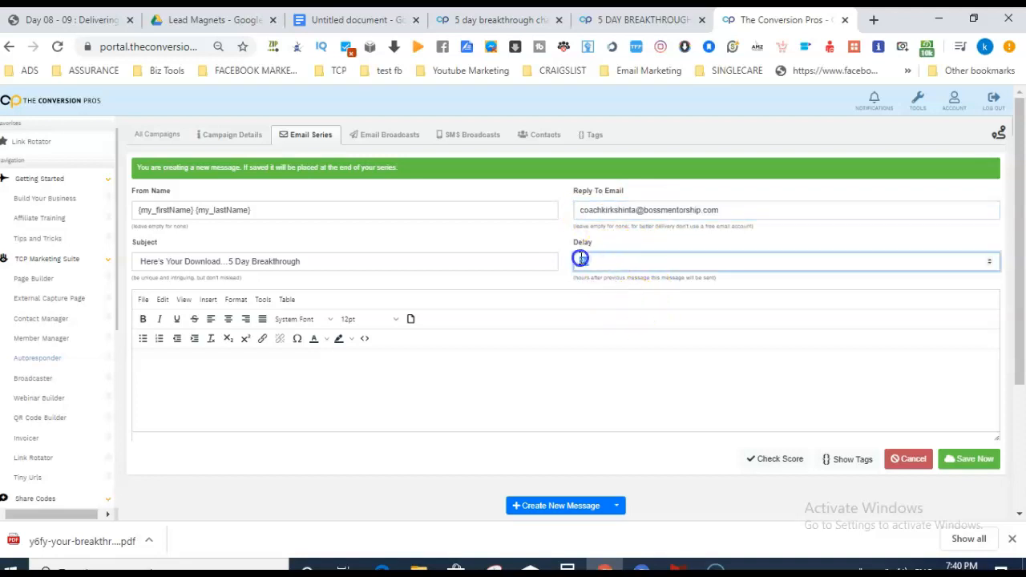
mouse_move(582, 259)
left_mouse_down()
mouse_move(597, 260)
mouse_move(577, 261)
left_mouse_up()
left_click(598, 261)
type("0")
Copy the email body text from the Google Docs notes into the message.
left_click(298, 379)
left_click(365, 20)
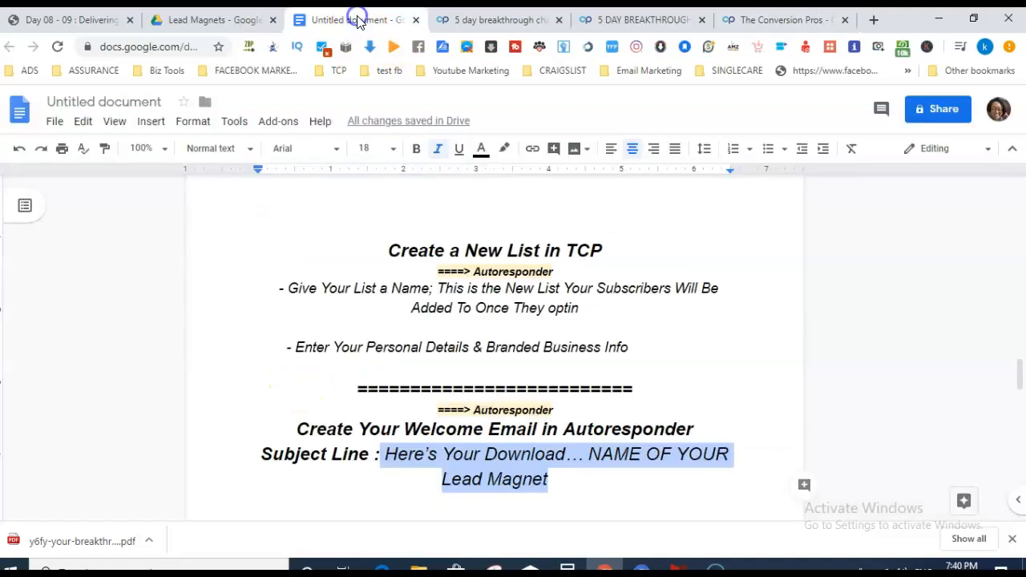
left_click_drag(1019, 374, 1020, 392)
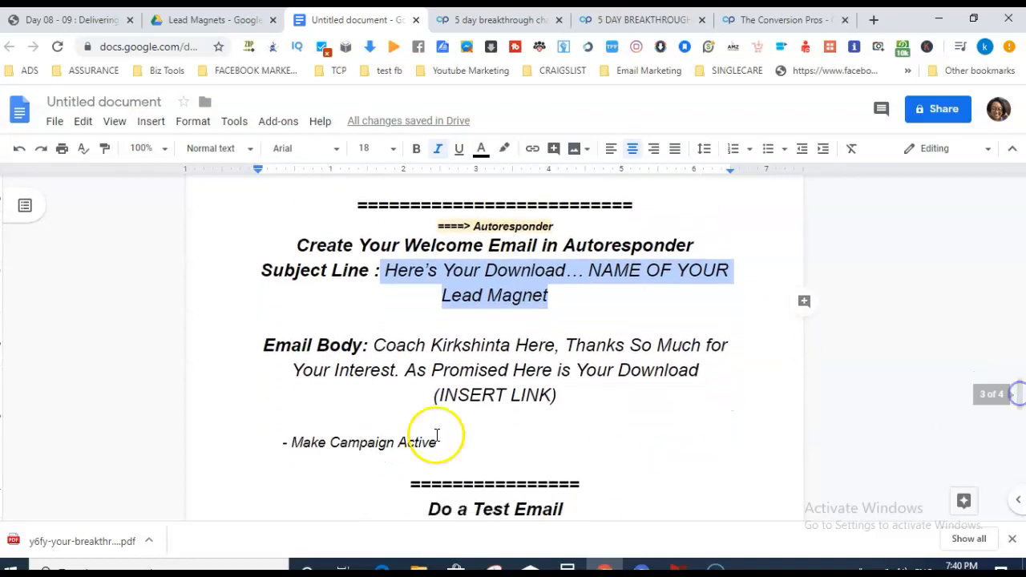
left_click(374, 341)
left_click_drag(375, 340, 568, 394)
key("ctrl+c")
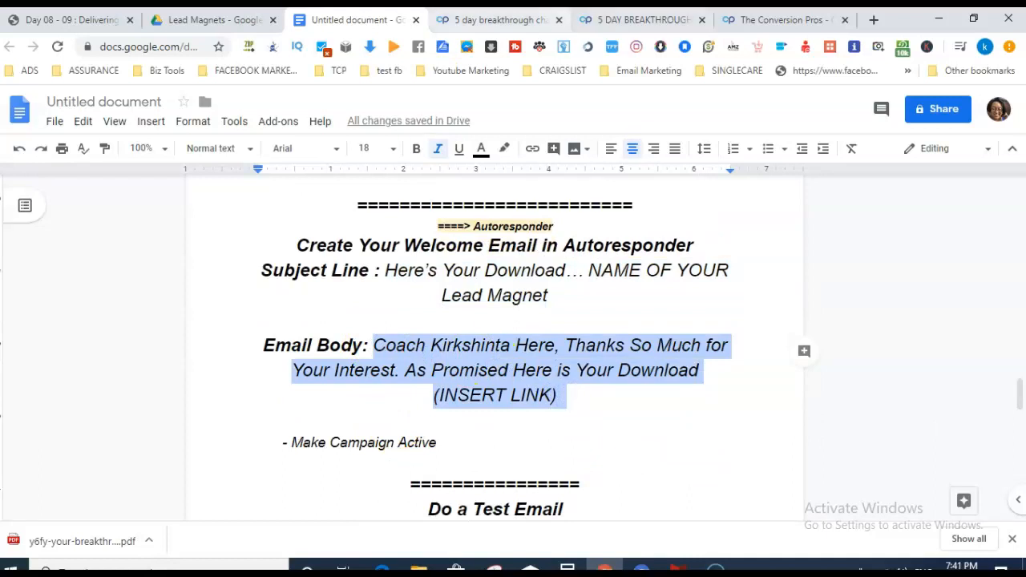
left_click(746, 19)
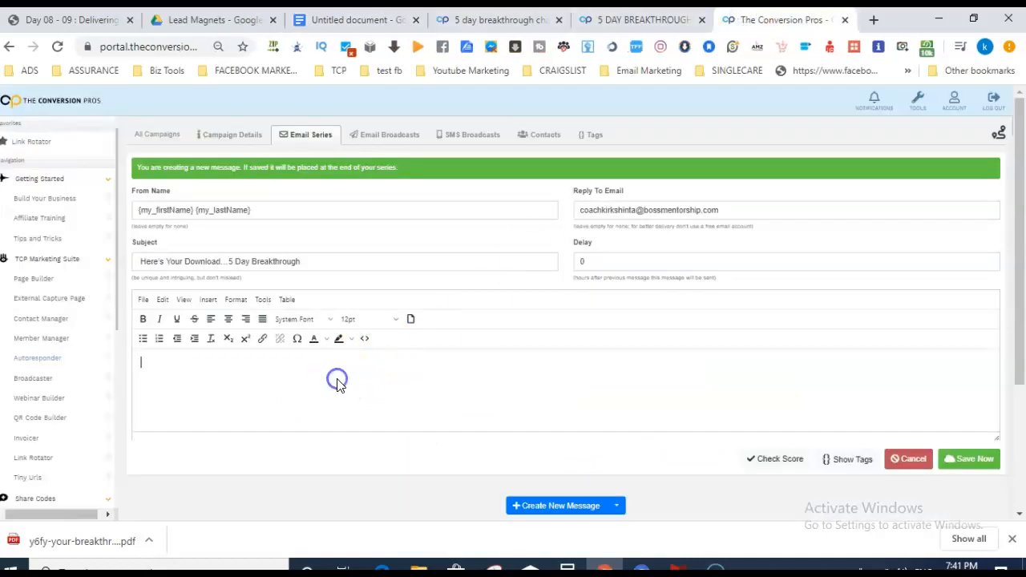
key("ctrl+v")
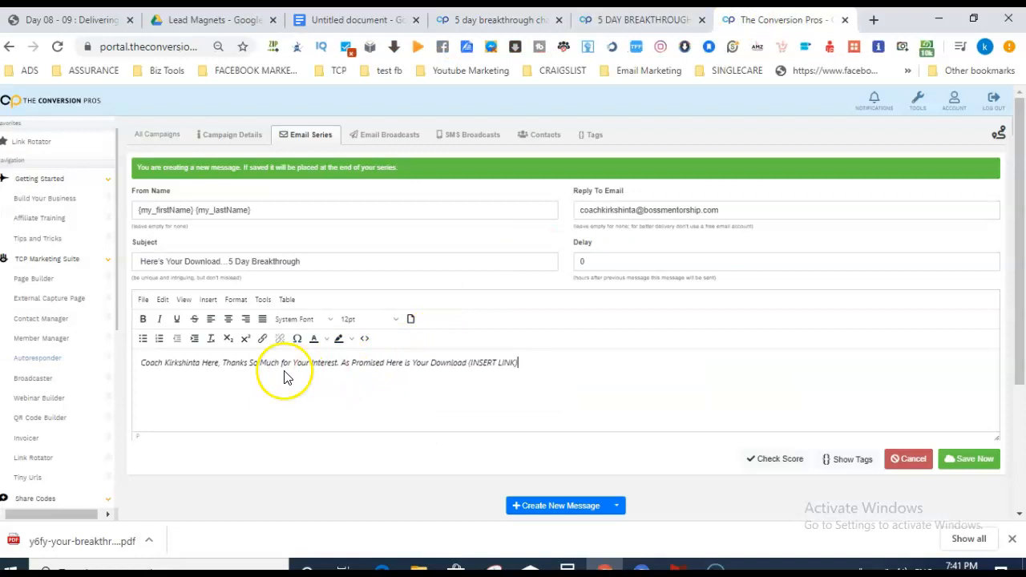
Give the thank-you sentence and the 'As Promised' download sentence their own paragraphs.
left_click(223, 363)
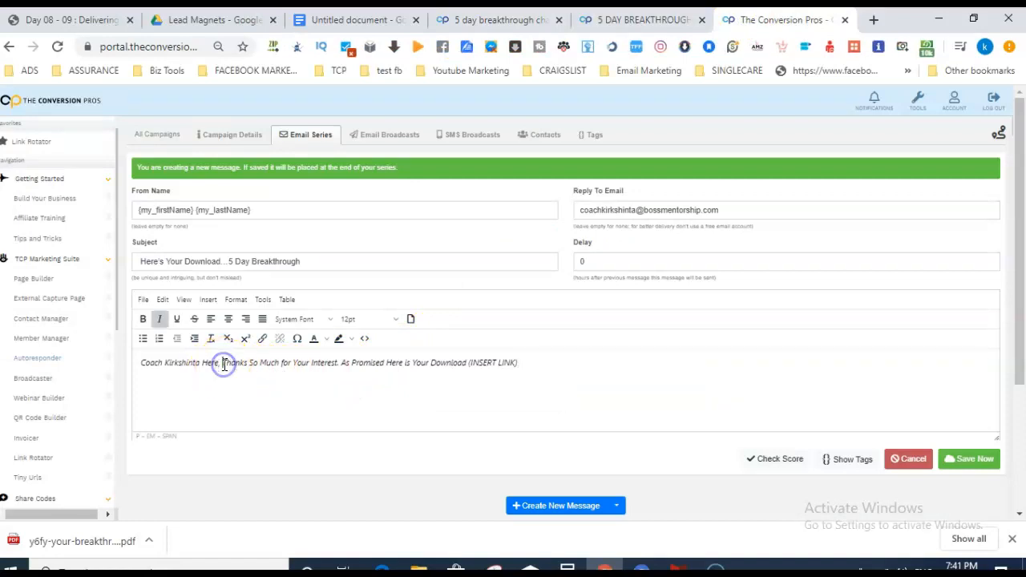
key("Return")
key("Return")
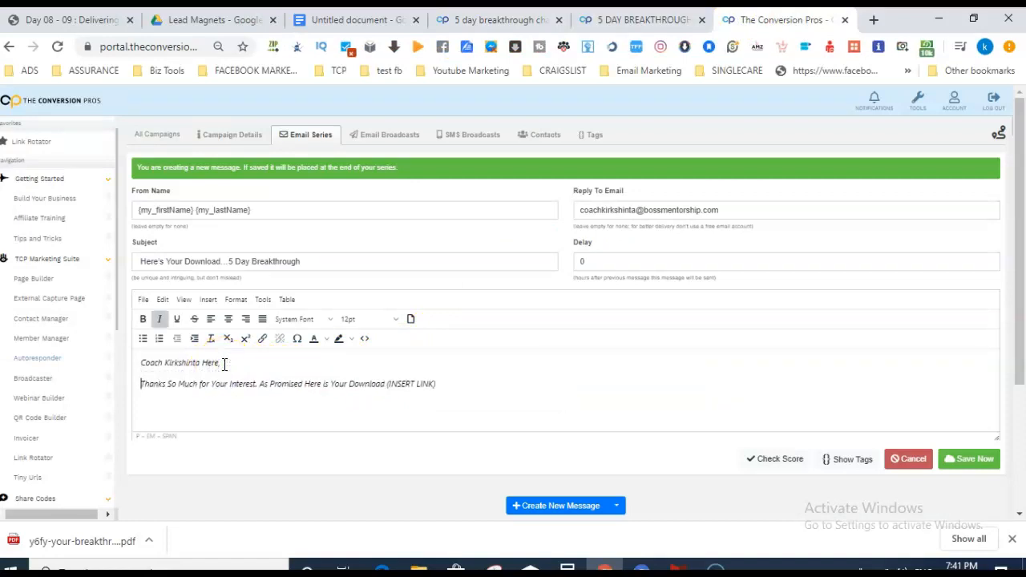
left_click(259, 384)
key("Return")
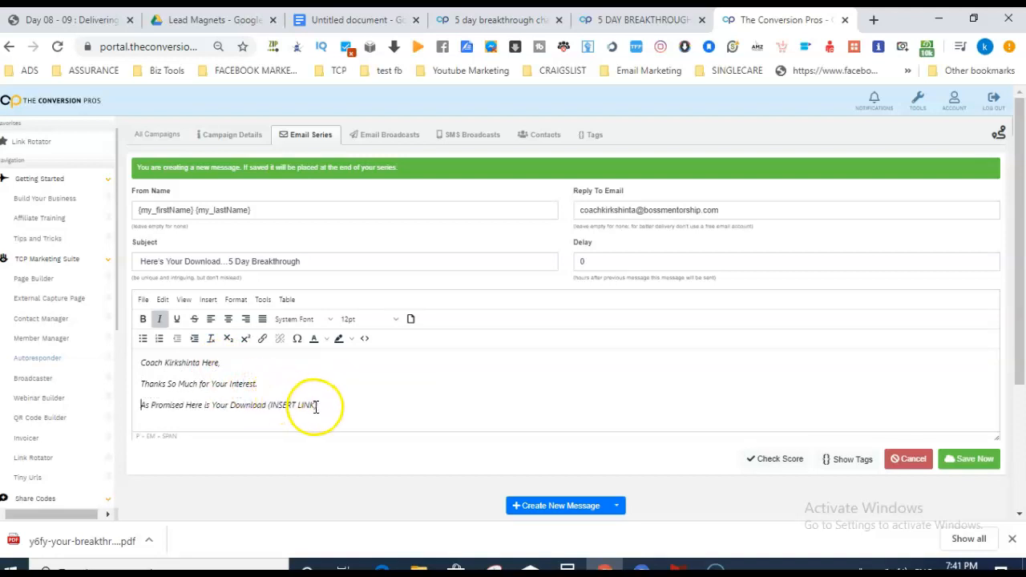
Select the (INSERT LINK) placeholder, then the Google Drive share URL in the notes.
left_click_drag(322, 407, 267, 407)
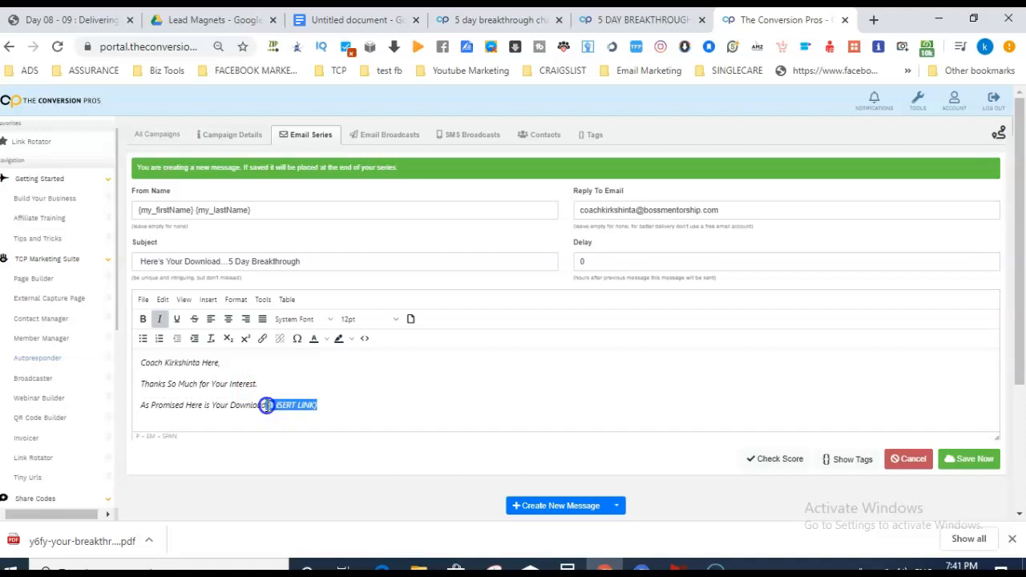
left_click(333, 20)
left_click_drag(1018, 394, 1010, 303)
left_click_drag(694, 366, 335, 369)
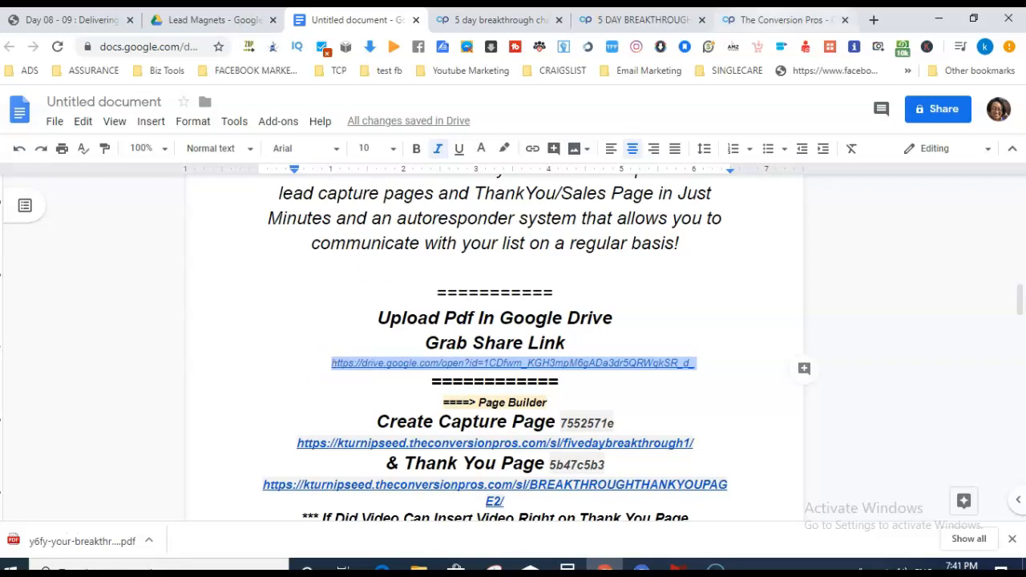
Replace '(INSERT LINK)' with '=====> CLick Here <====='.
left_click(784, 22)
left_click(329, 404)
key("BackSpace")
key("BackSpace")
key("BackSpace")
key("BackSpace")
key("BackSpace")
key("BackSpace")
key("BackSpace")
key("BackSpace")
key("BackSpace")
key("BackSpace")
key("BackSpace")
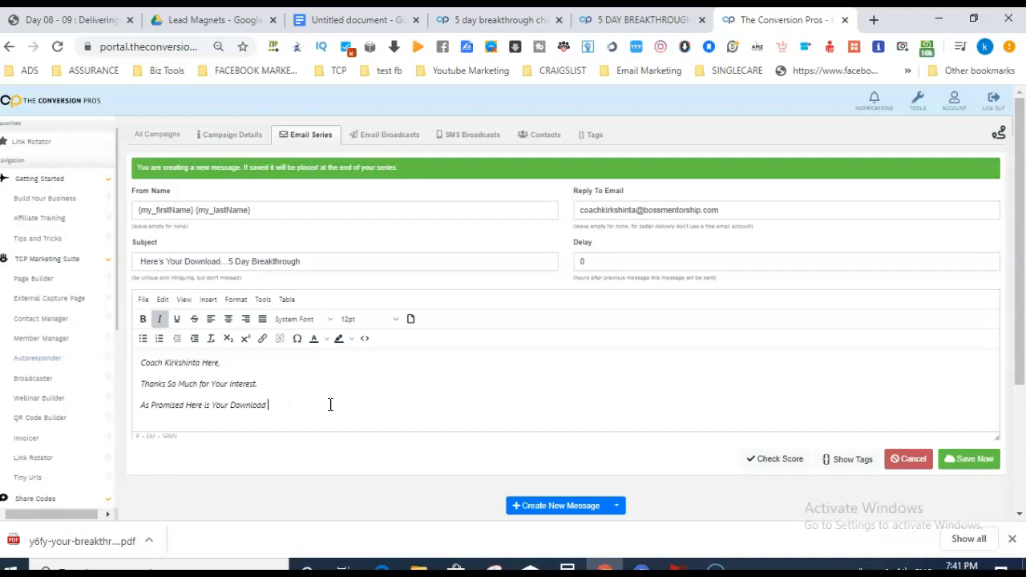
type("CLick Here <=====")
left_click(267, 406)
type(">")
left_click(267, 405)
type("=====")
Make 'CLick Here' bold with a yellow highlight.
left_click_drag(345, 405, 309, 405)
key("ctrl+b")
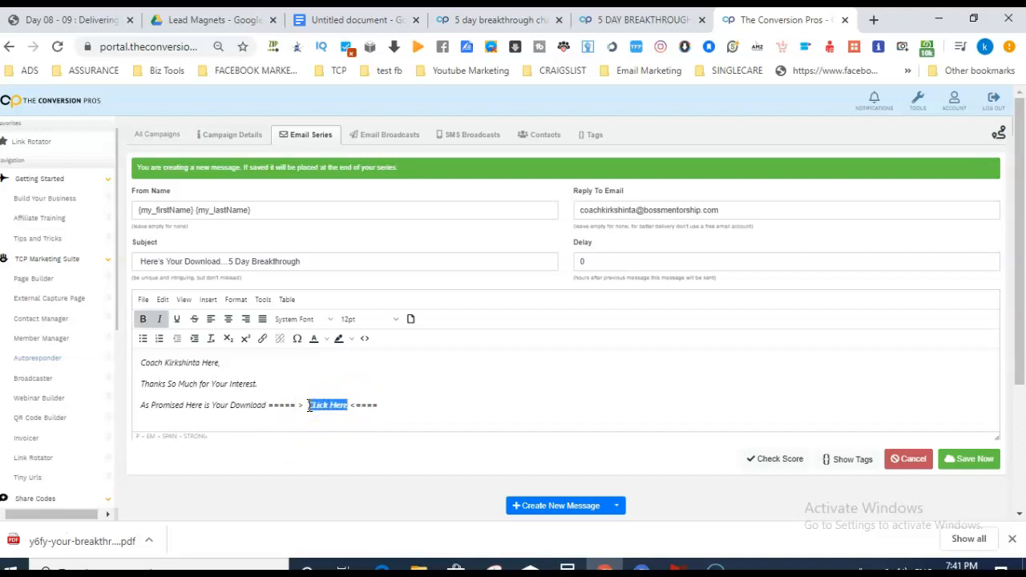
left_click(351, 341)
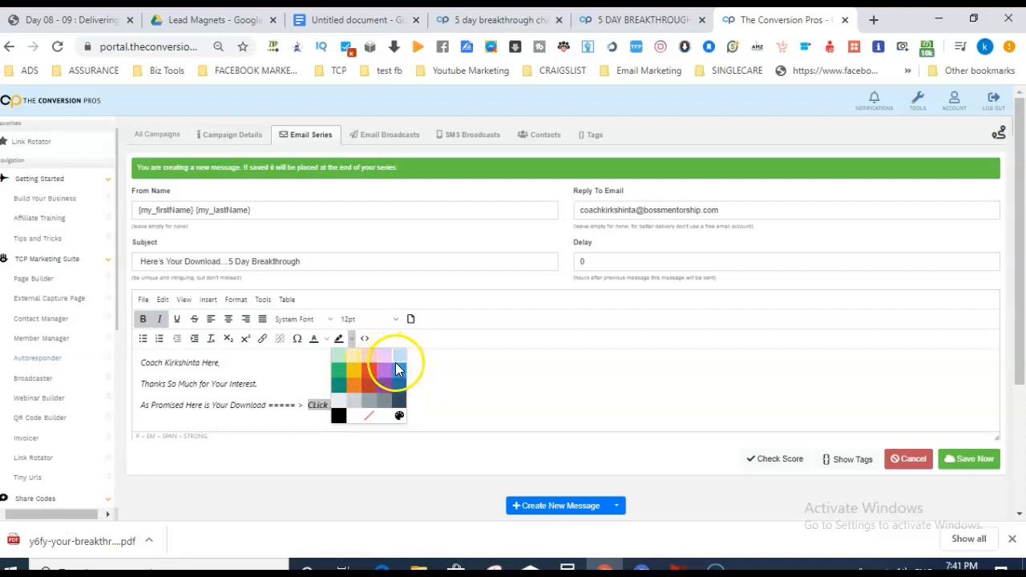
left_click(351, 371)
left_click(329, 382)
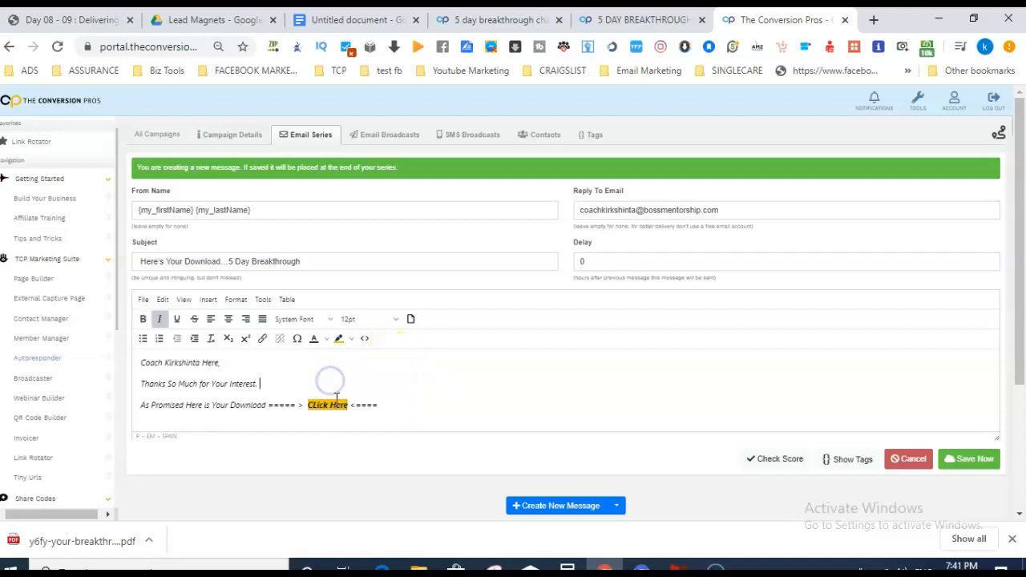
Link 'CLick Here' to the Google Drive share URL and start a new line below.
left_click_drag(350, 405, 307, 405)
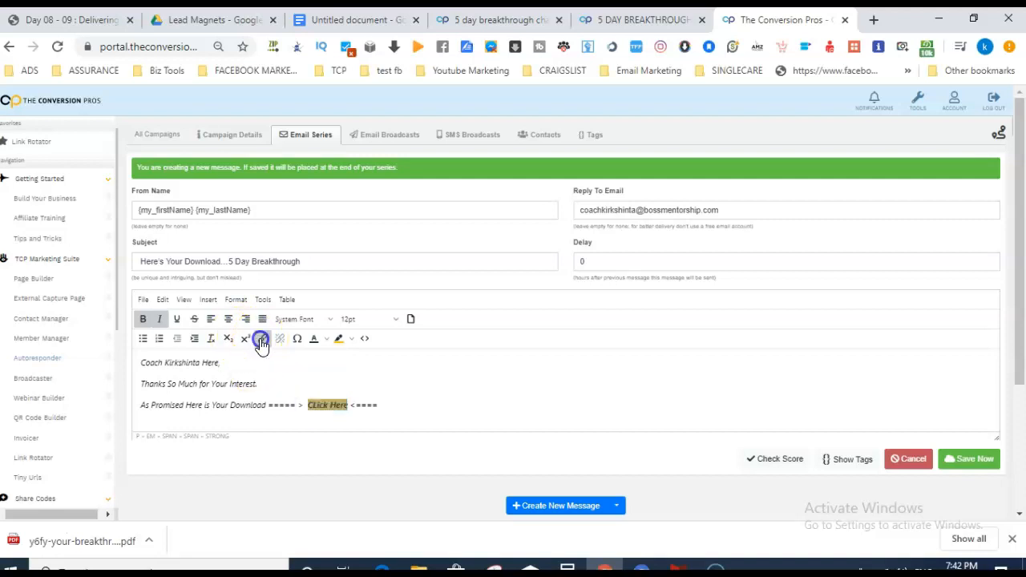
left_click(262, 338)
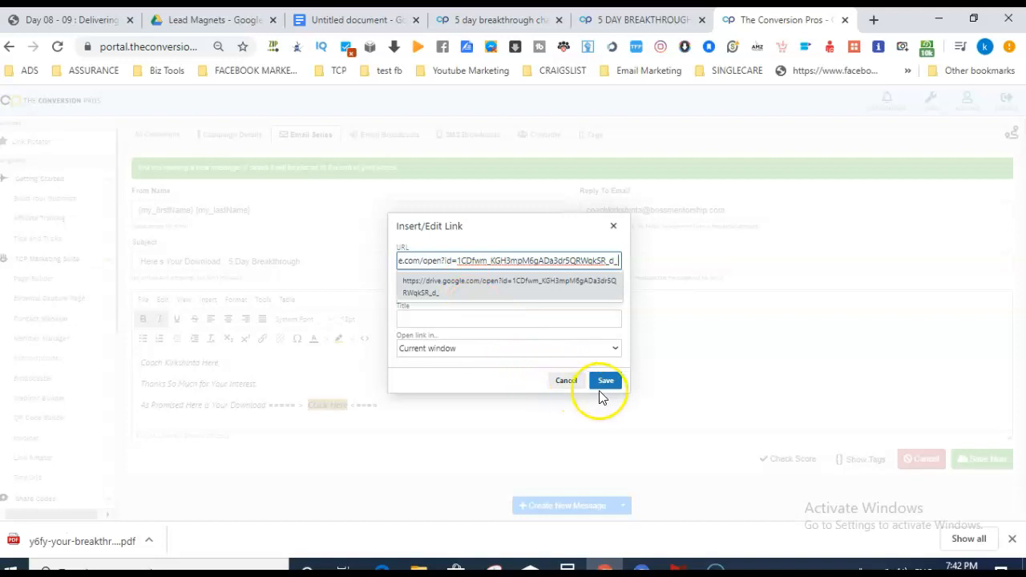
left_click(606, 383)
left_click(442, 401)
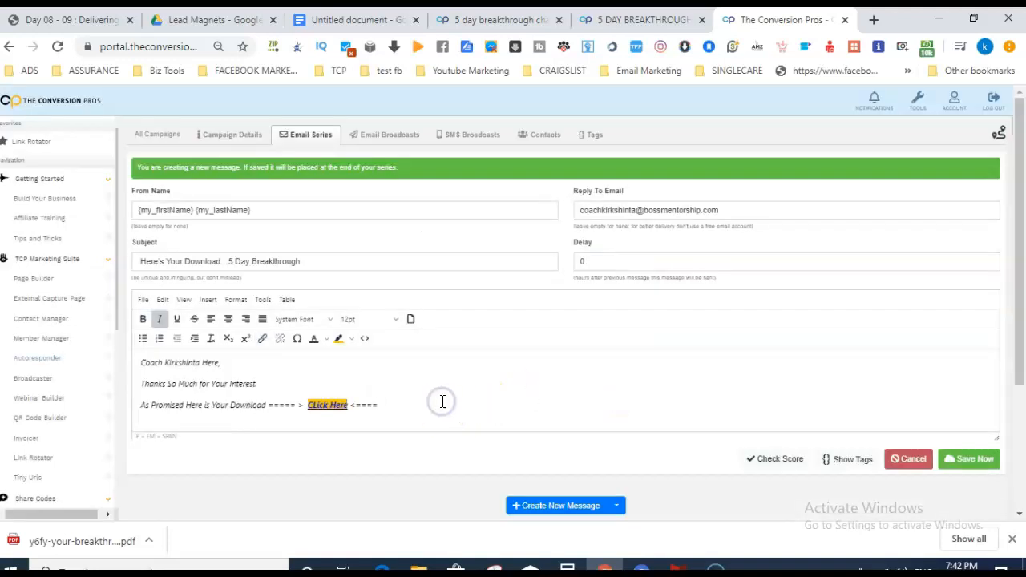
key("Return")
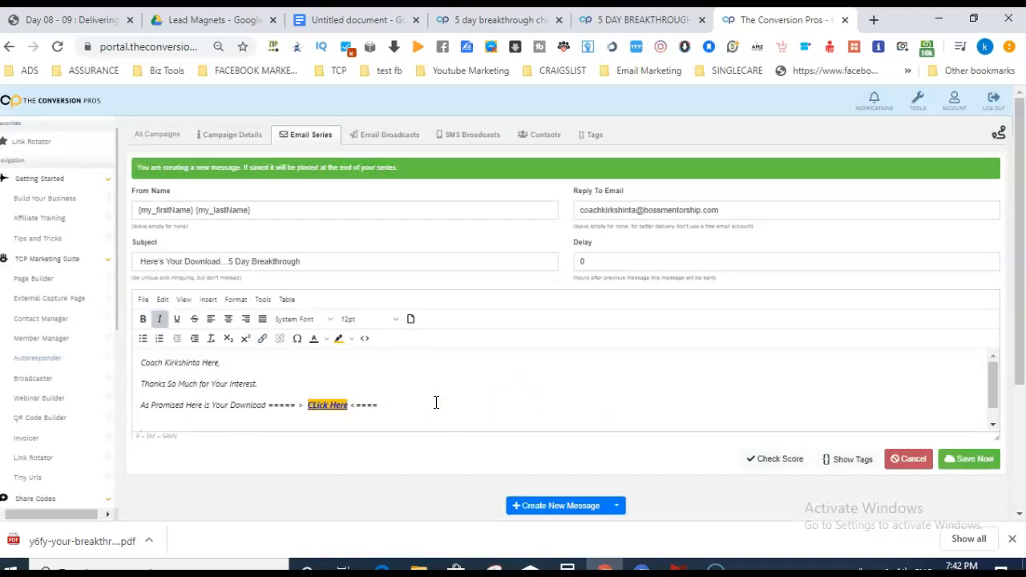
scroll(961, 264, "down", 1)
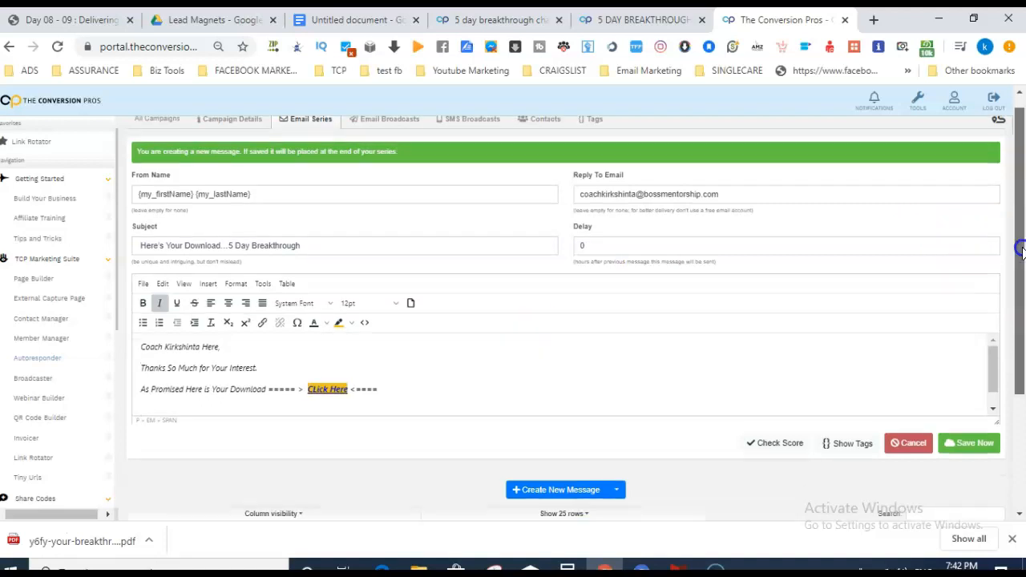
left_click_drag(993, 315, 994, 332)
Type the 'To Your Success,' sign-off with the coach's name as the signature beneath it.
left_click(313, 391)
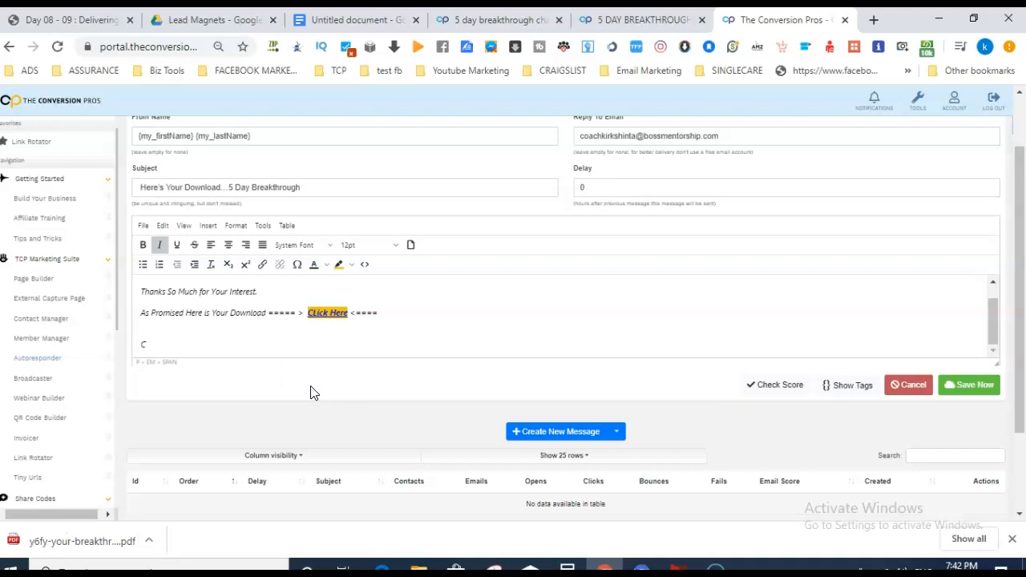
type("To Your Success,")
key("Return")
type("C")
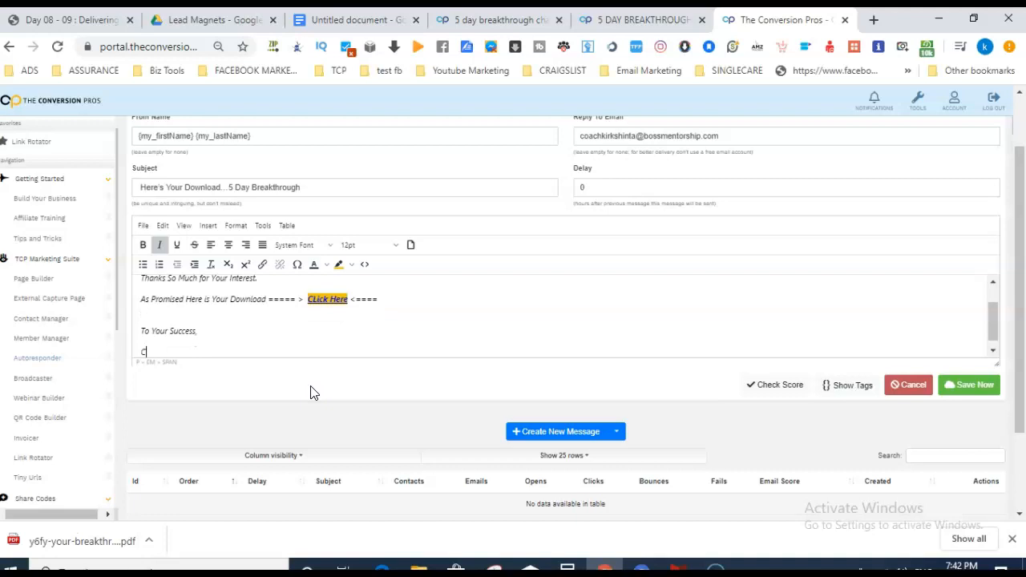
type("oach Kirkashint")
key("BackSpace")
key("BackSpace")
type("inta")
key("Return")
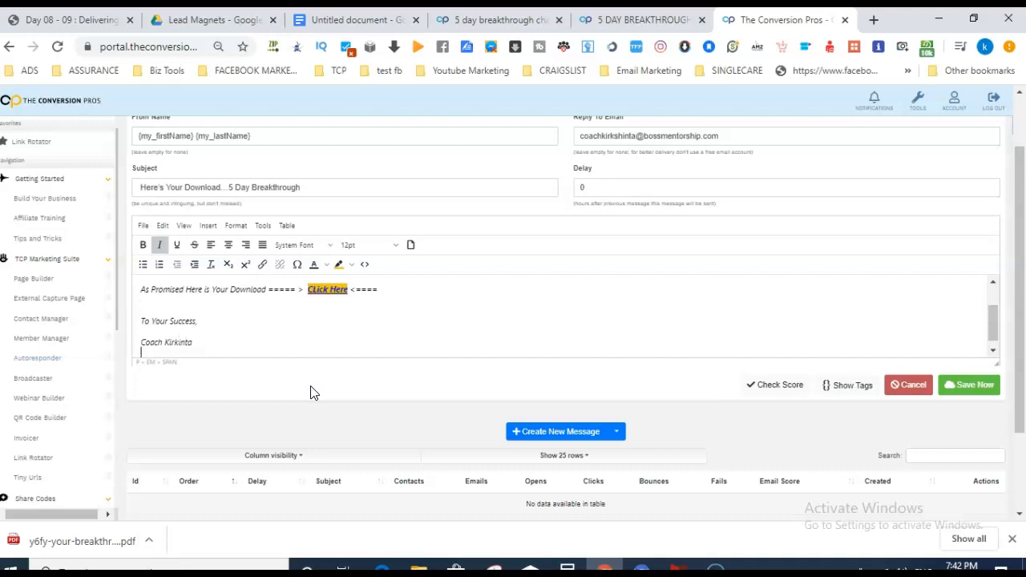
key("BackSpace")
key("BackSpace")
key("BackSpace")
key("BackSpace")
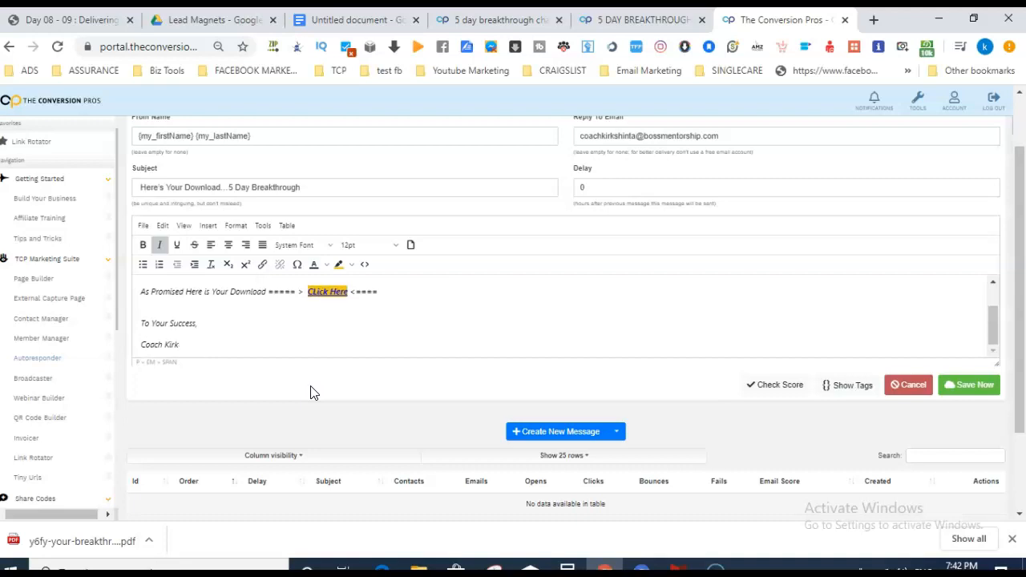
type("shinta")
Add the coach's phone number on the next line and drop the unfinished Facebook line.
key("Return")
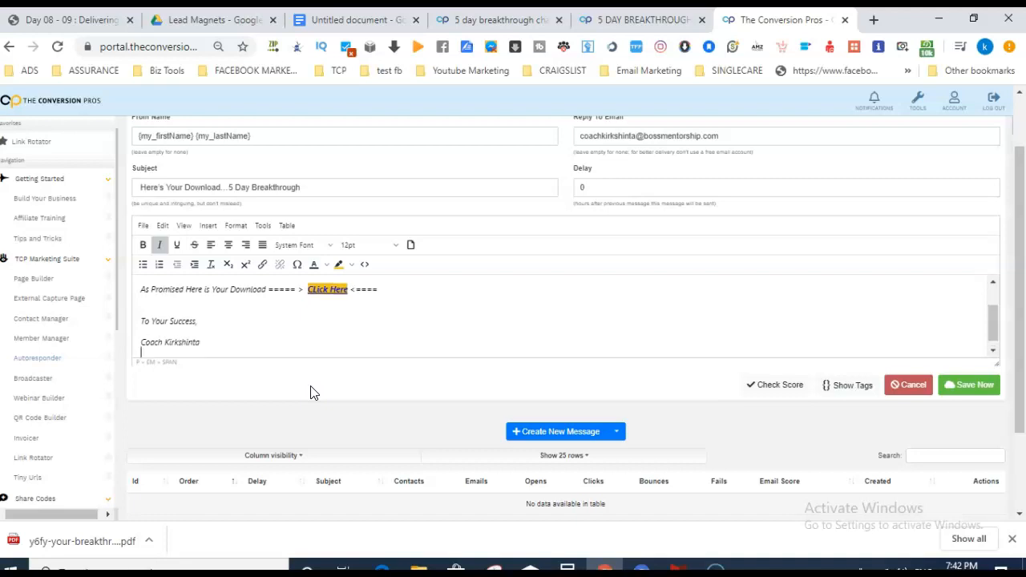
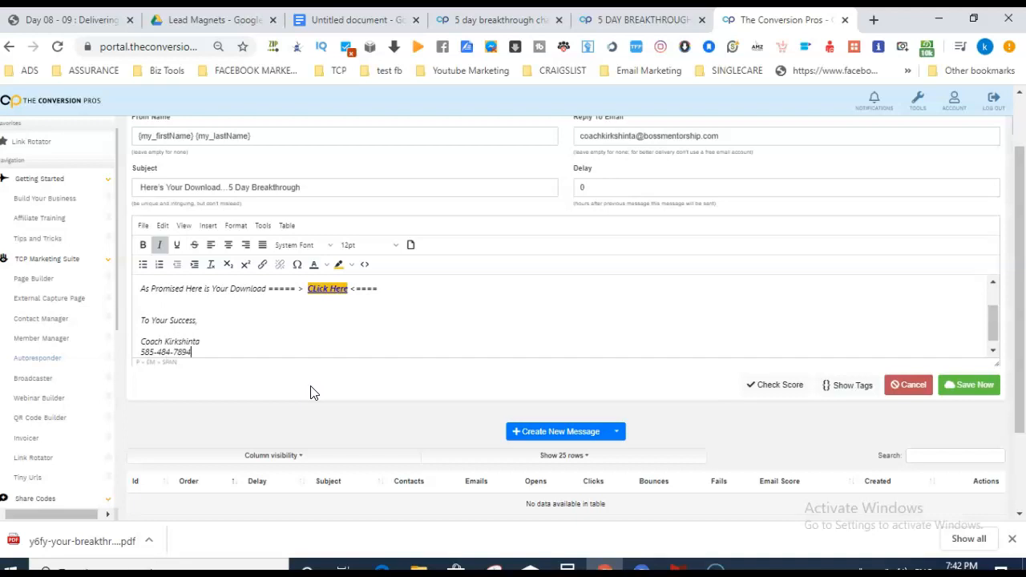
key("Return")
type("Facebook:")
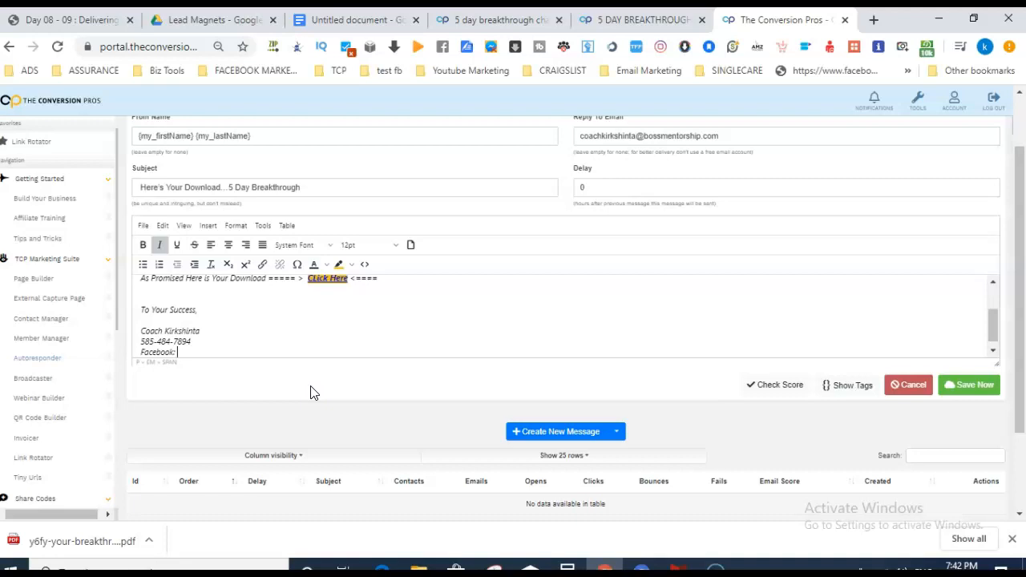
key("BackSpace")
key("BackSpace")
key("BackSpace")
key("BackSpace")
key("BackSpace")
mouse_move(991, 322)
left_mouse_down()
mouse_move(991, 293)
mouse_move(992, 315)
left_mouse_up()
left_click(329, 304)
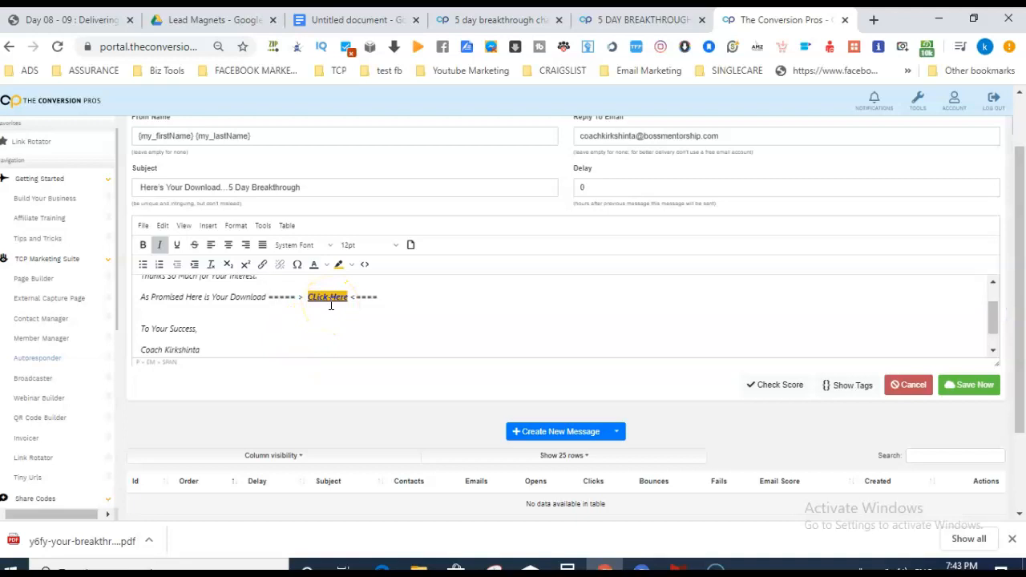
Save the email, then change the subject to 'Here's Your Download - 5 Day Breakthrough' and save.
left_click_drag(1011, 313, 1022, 286)
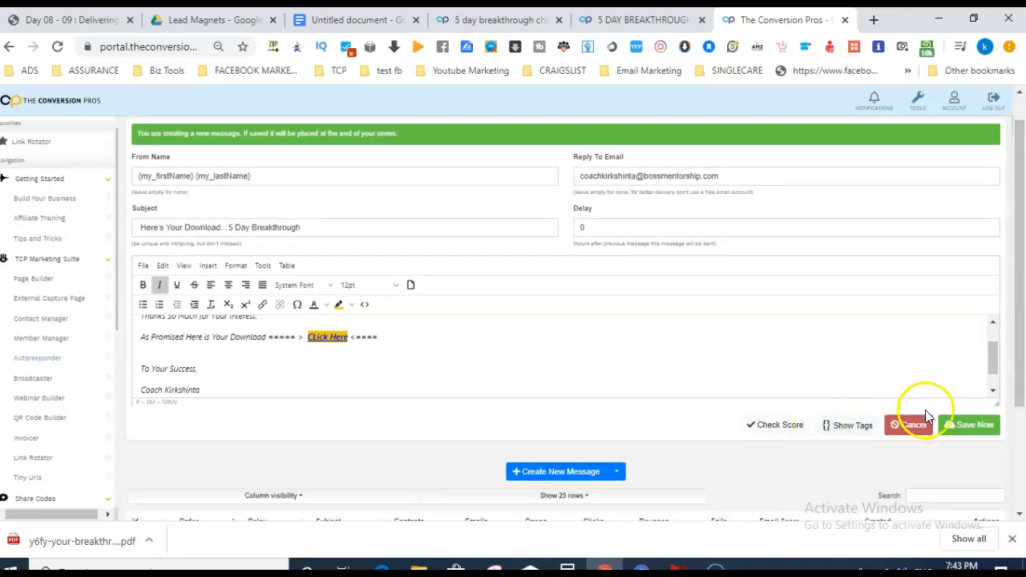
left_click(972, 426)
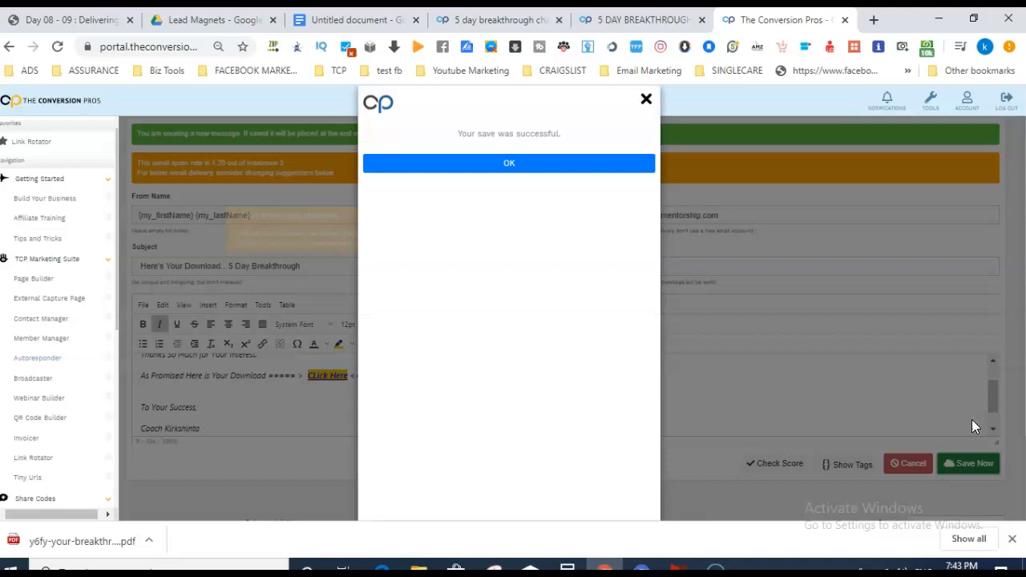
left_click(537, 170)
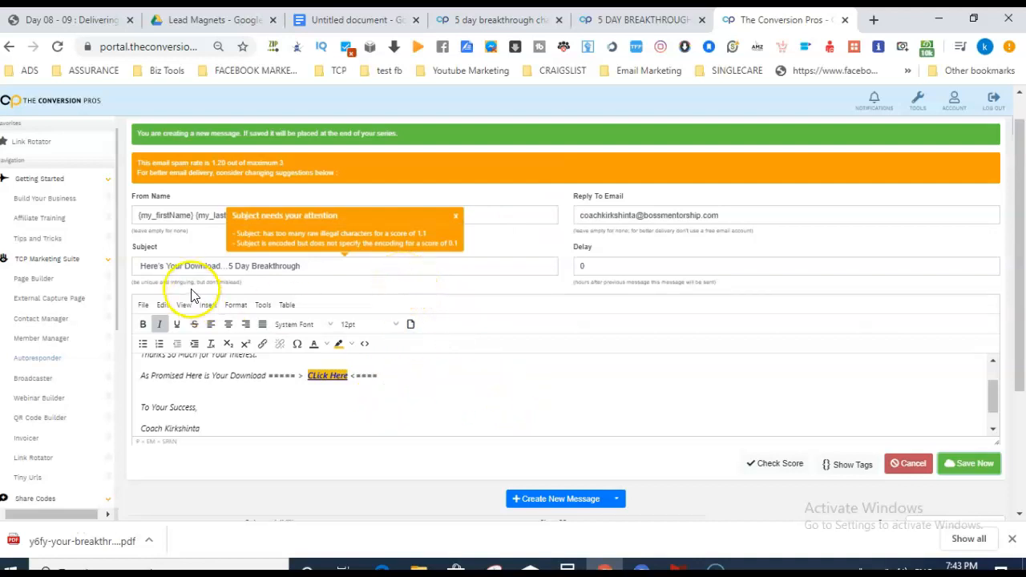
left_click(230, 267)
key("BackSpace")
key("BackSpace")
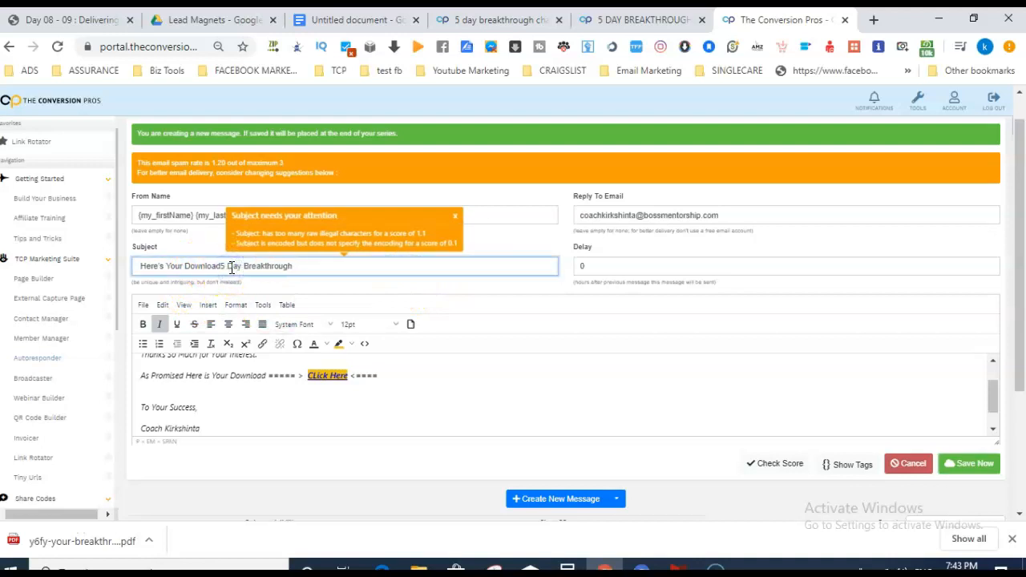
type("-")
left_click(972, 467)
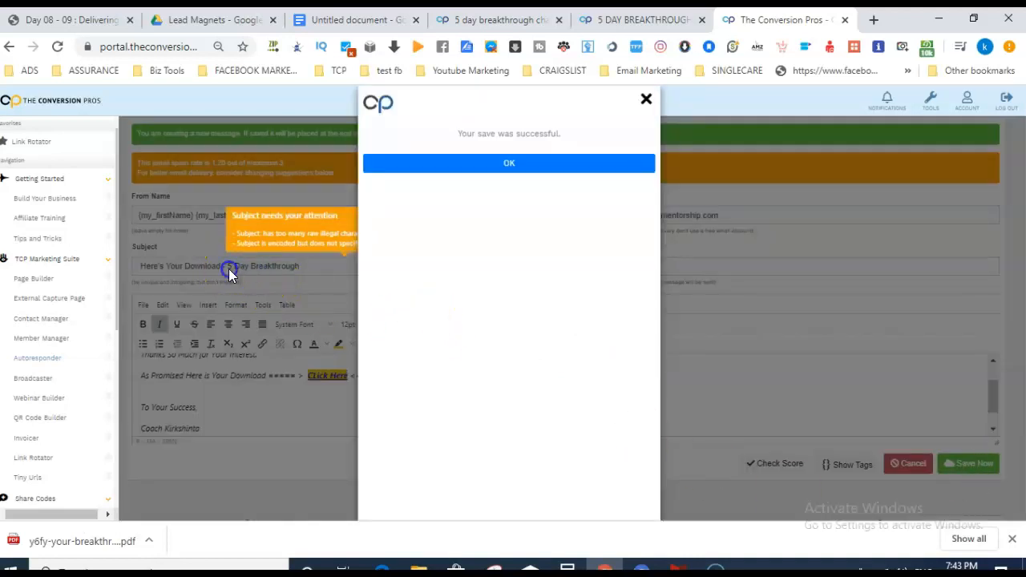
left_click(504, 163)
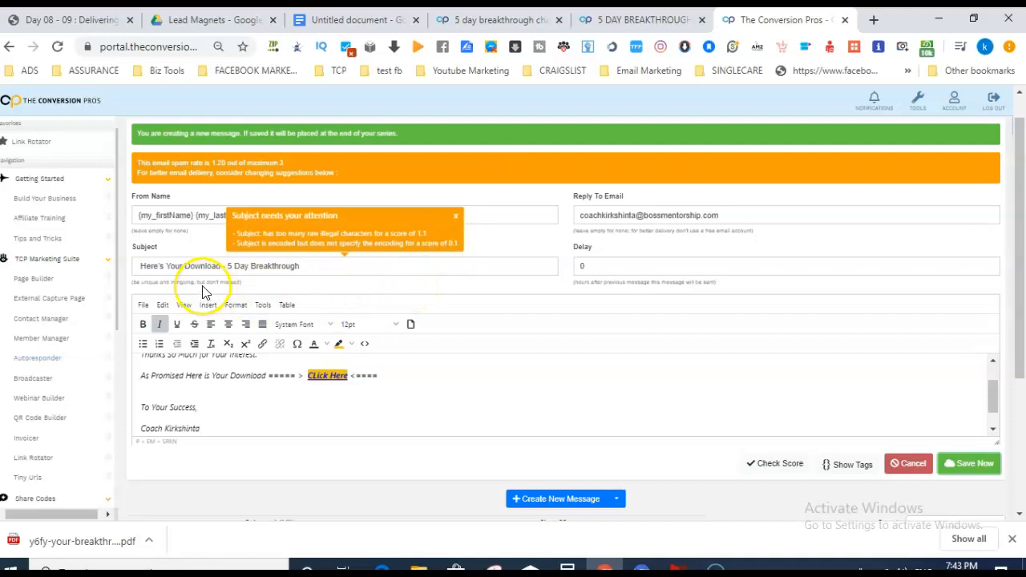
Adjust the day number in the subject and save the message once more.
left_click(292, 267)
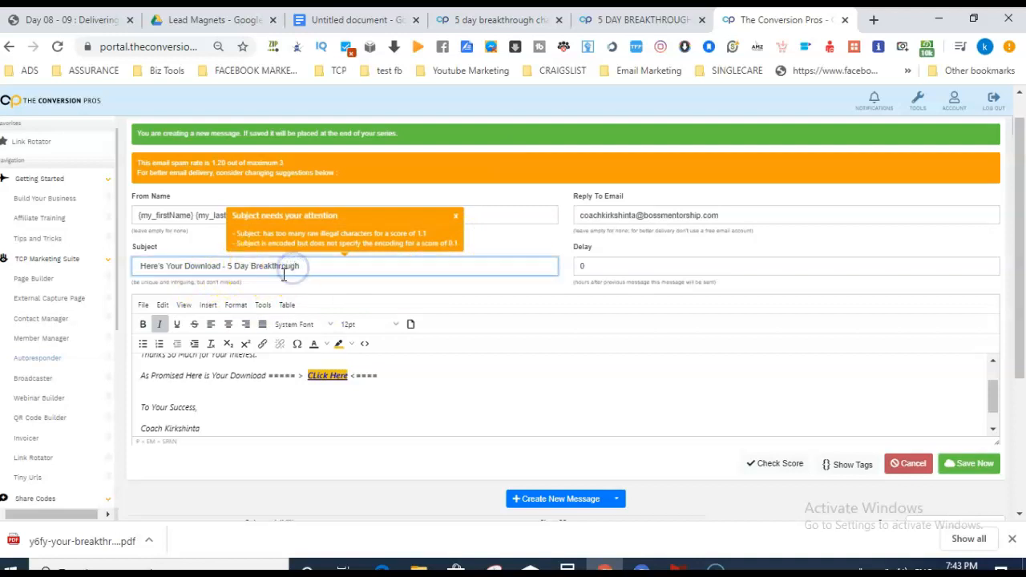
key("Delete")
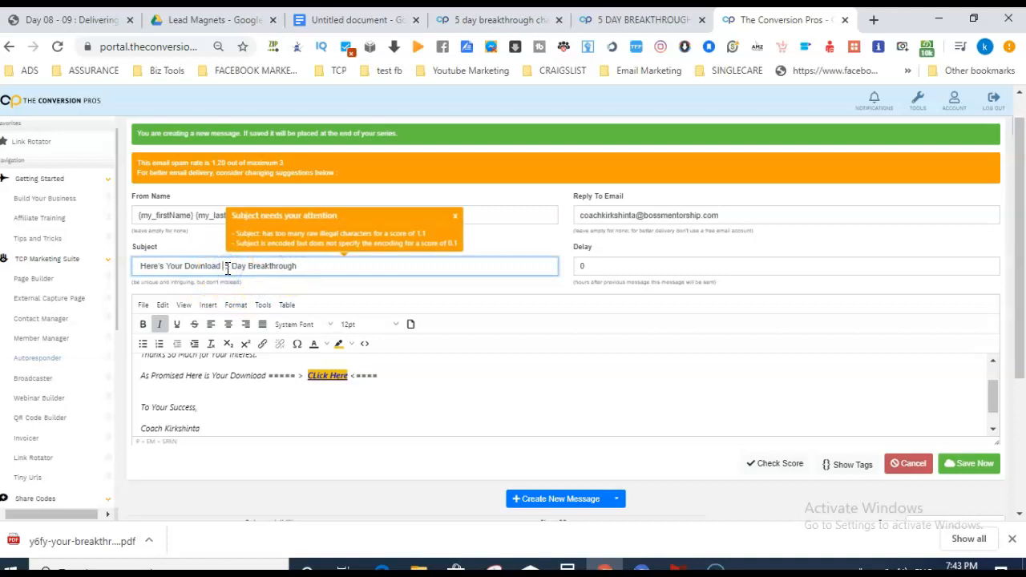
type("7")
left_click(982, 462)
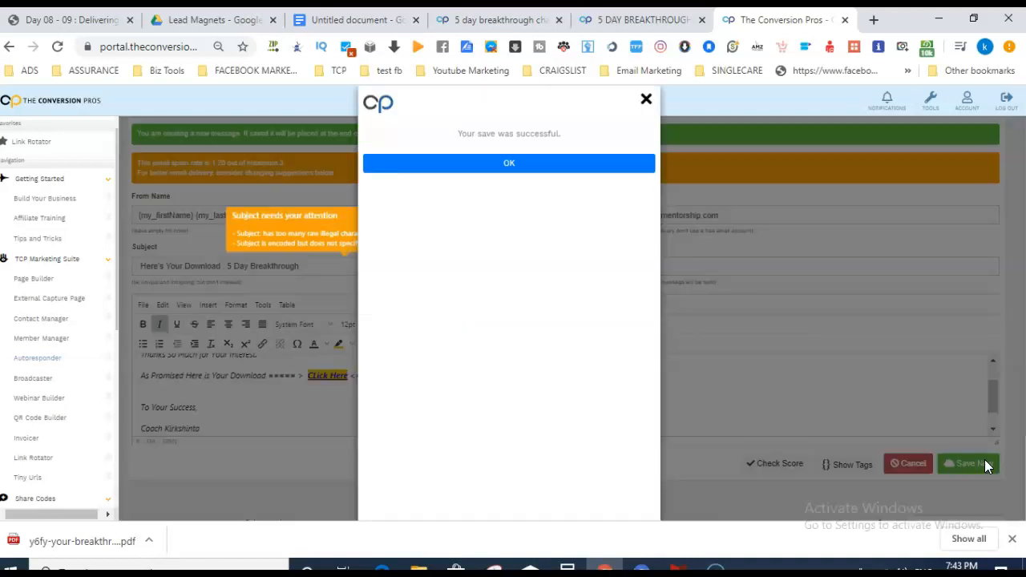
left_click(513, 162)
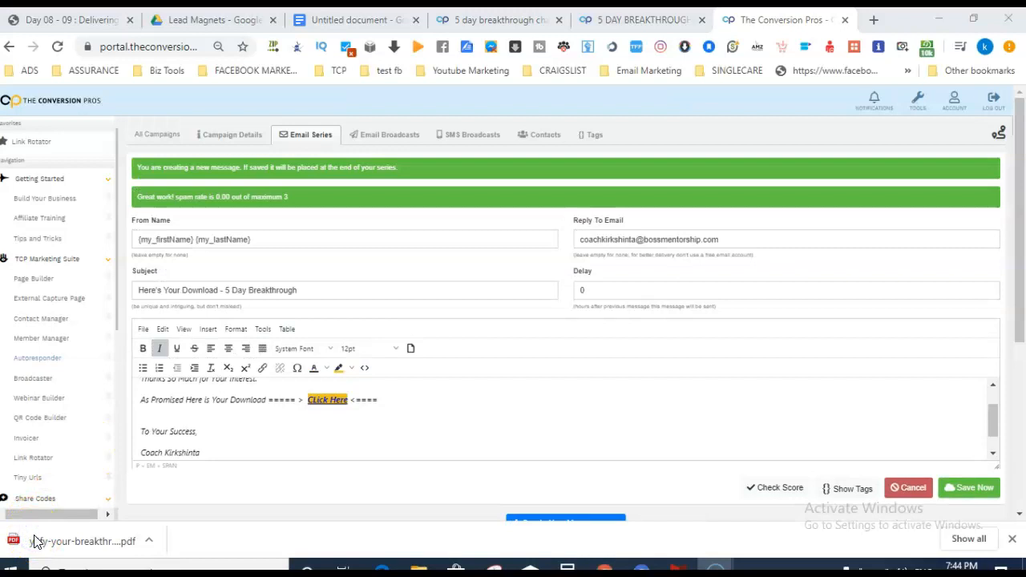
Check the Google Docs notes, then open the campaign's Campaign Details page back in The Conversion Pros.
left_click(16, 412)
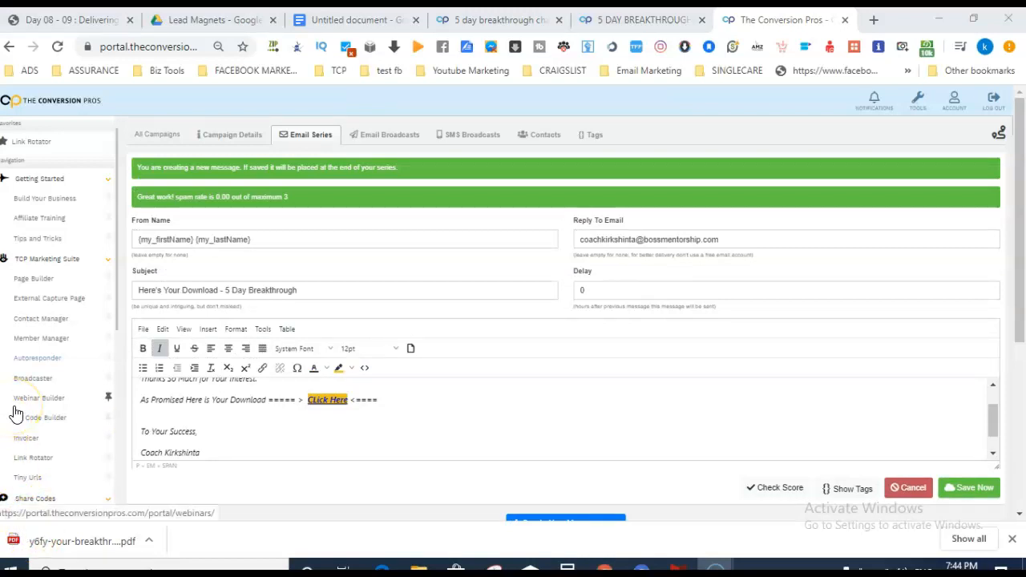
left_click(319, 18)
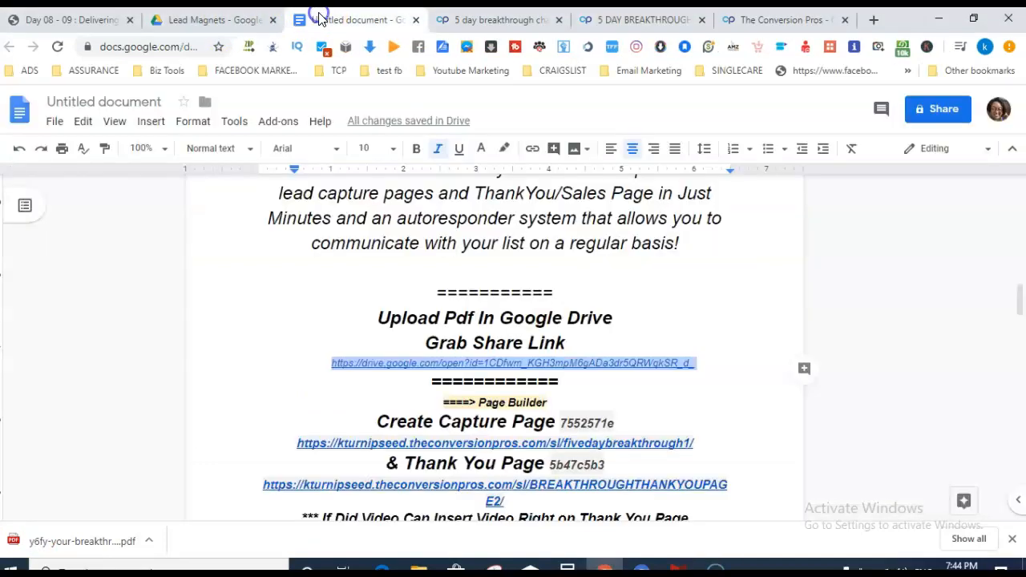
left_click_drag(1018, 298, 1022, 389)
left_click(777, 21)
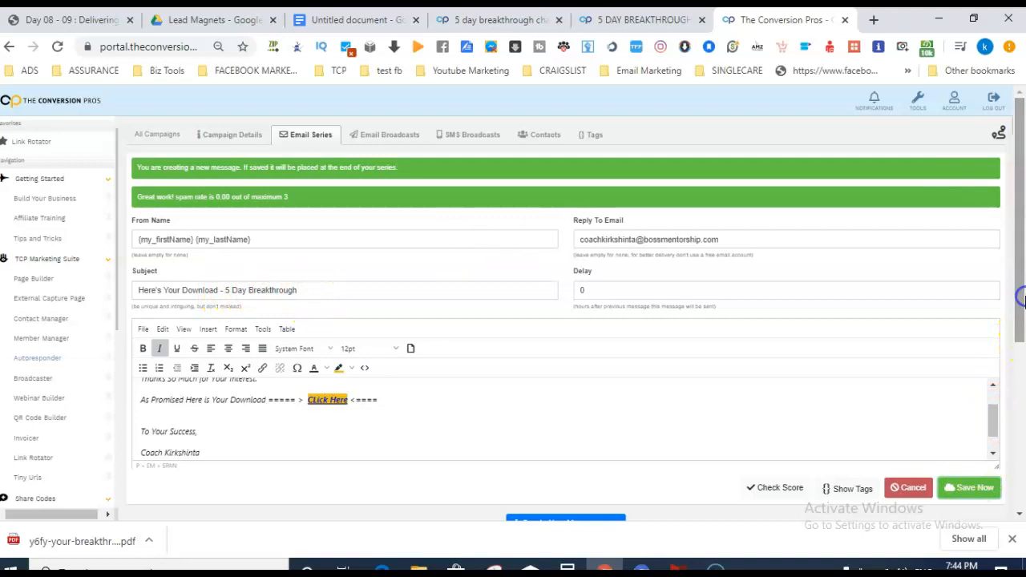
left_click(241, 137)
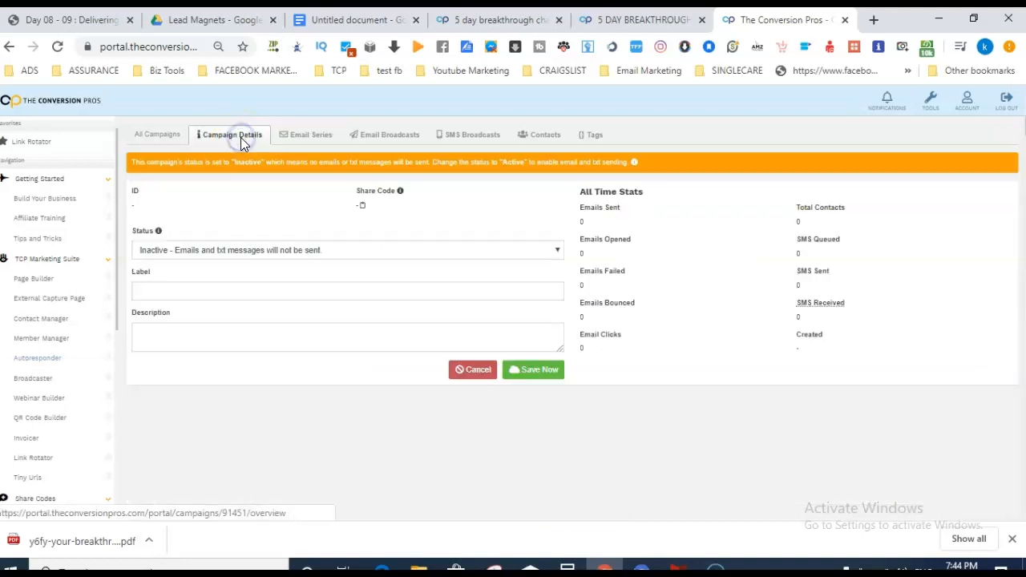
Switch the 5 day breakthrough training campaign from Inactive to Active, save, and return to All Campaigns.
left_click(477, 247)
left_click(410, 275)
left_click(419, 247)
left_click(381, 266)
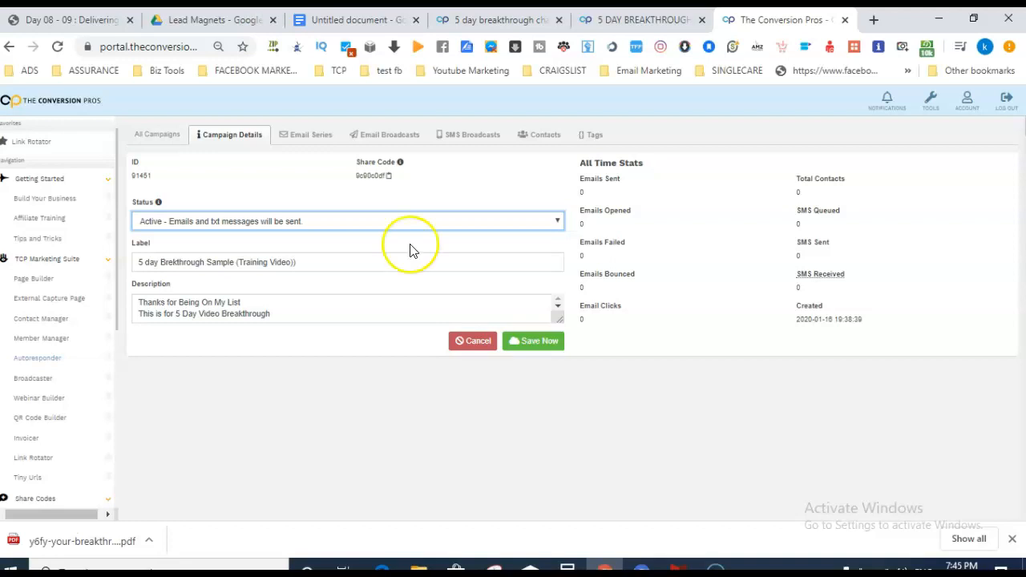
left_click(538, 343)
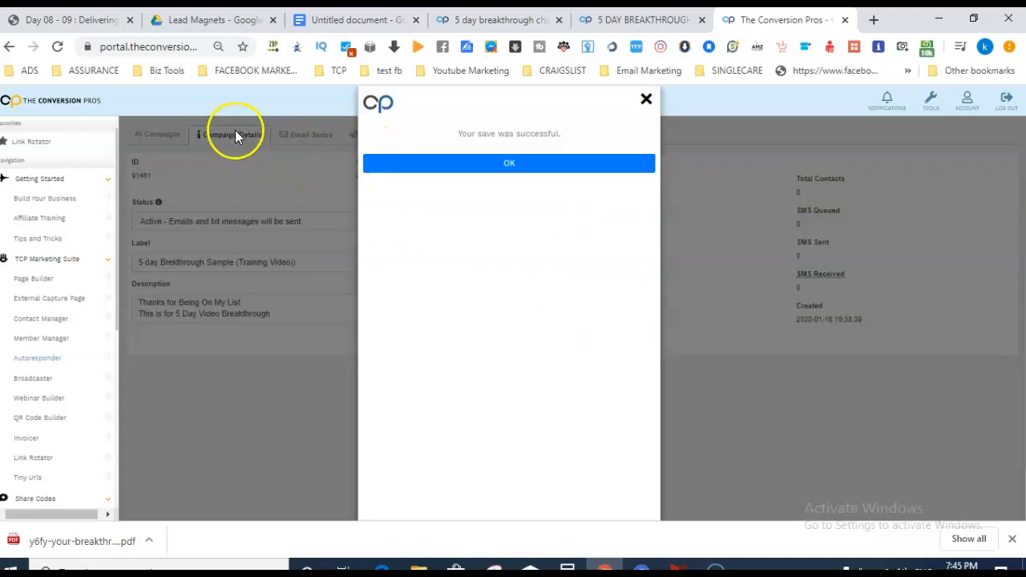
left_click(646, 99)
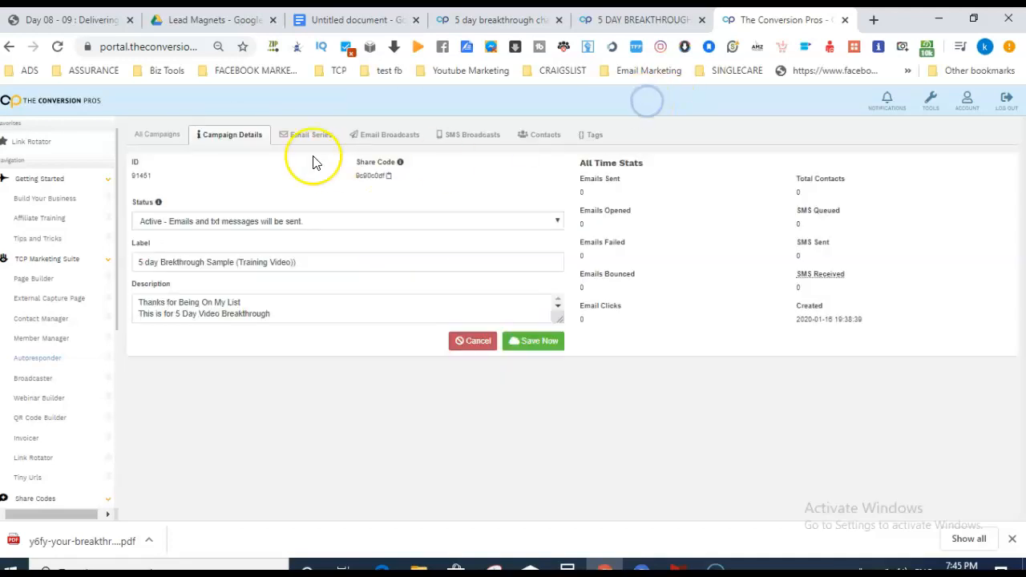
left_click(165, 133)
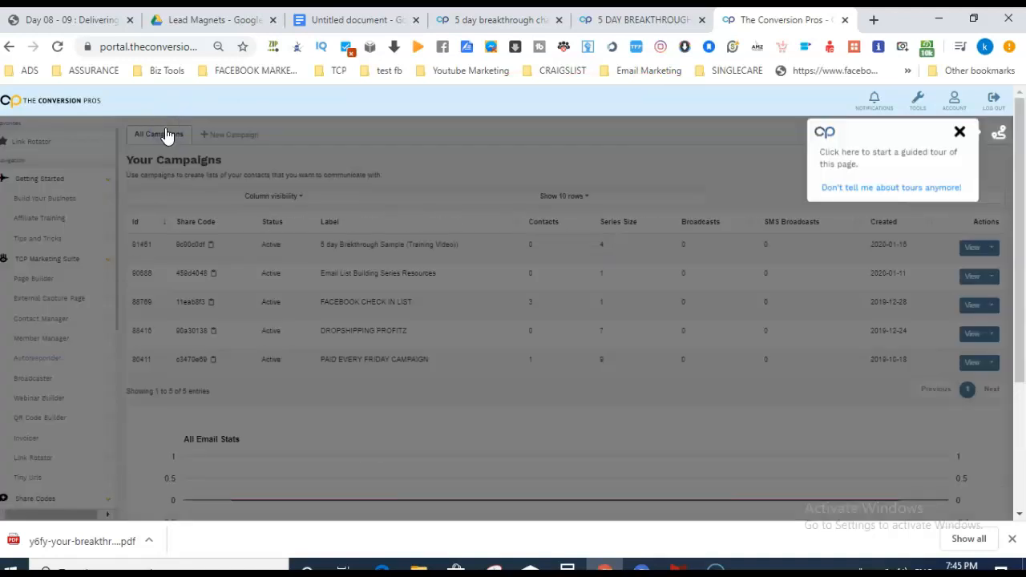
Open the fivedaybreakthrough1 capture page from Page Builder's Your Pages list in the editor.
left_click(34, 543)
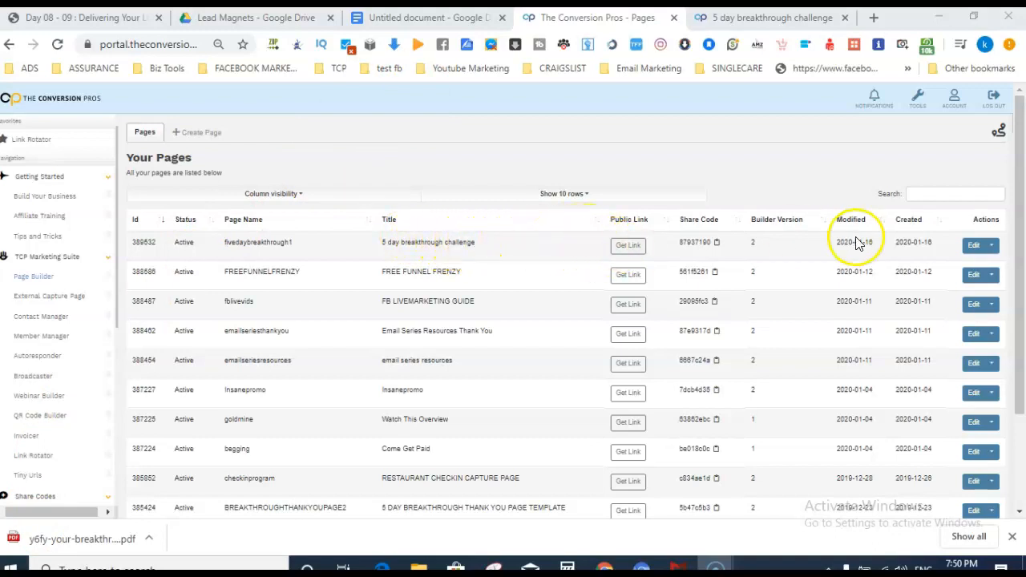
left_click(971, 247)
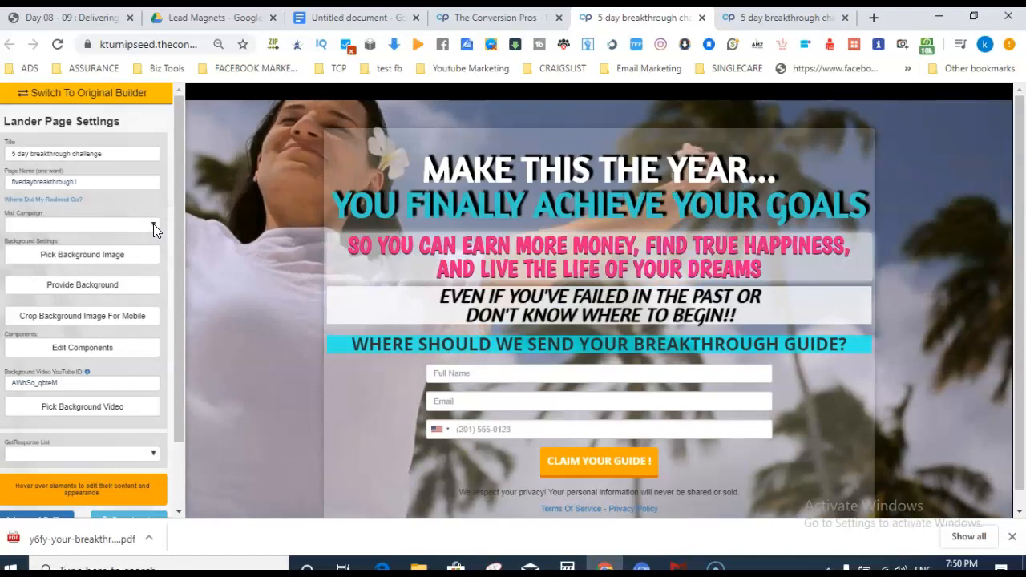
Attach the 5 day Breakthrough training campaign to the capture page and check the live preview.
left_click(153, 224)
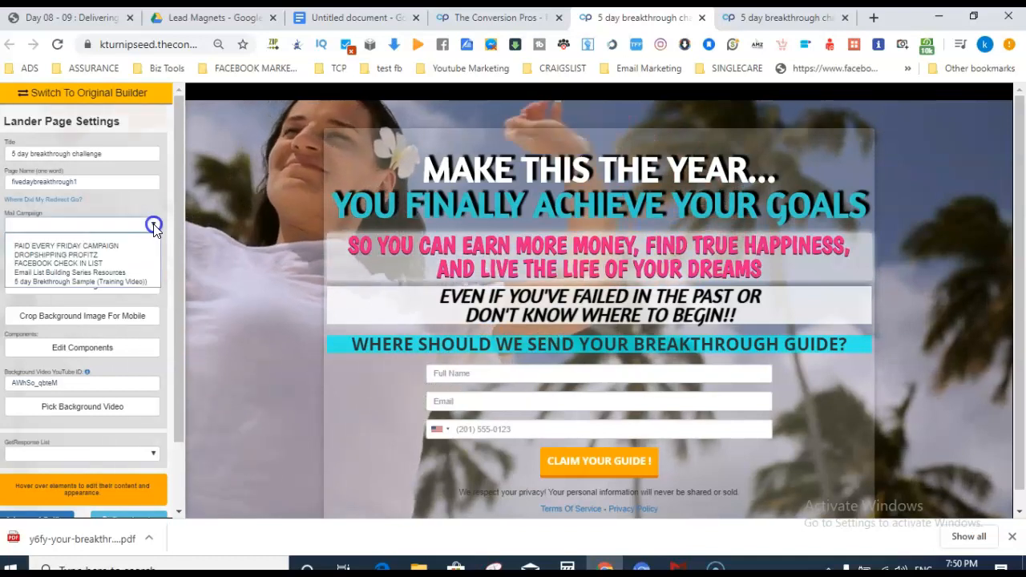
left_click(111, 283)
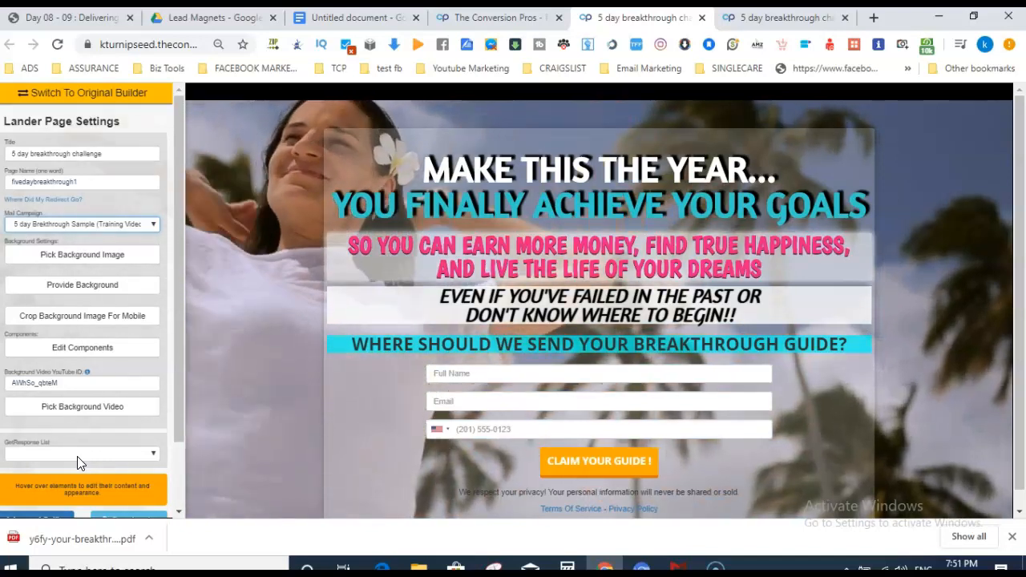
mouse_move(705, 418)
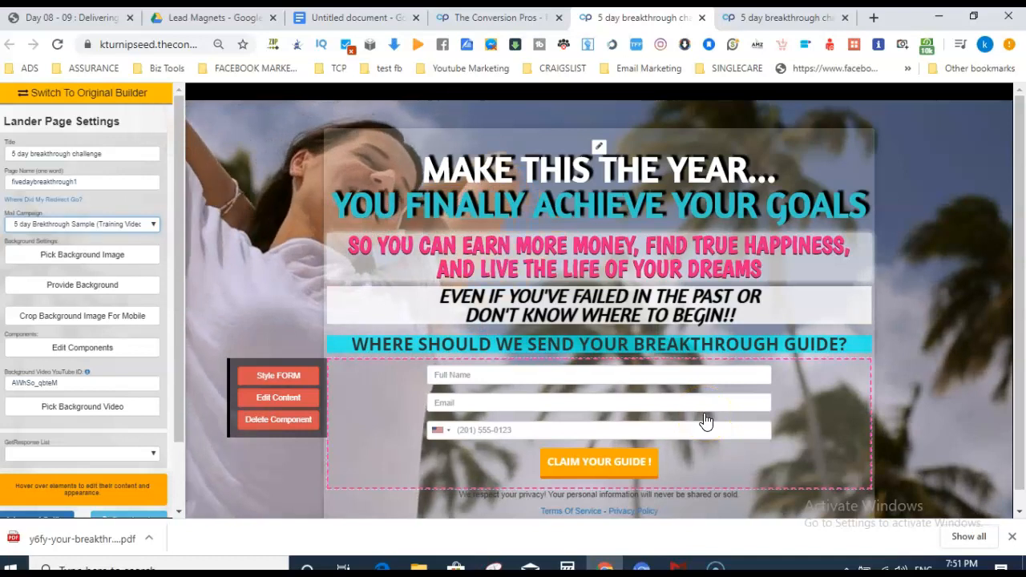
mouse_move(419, 395)
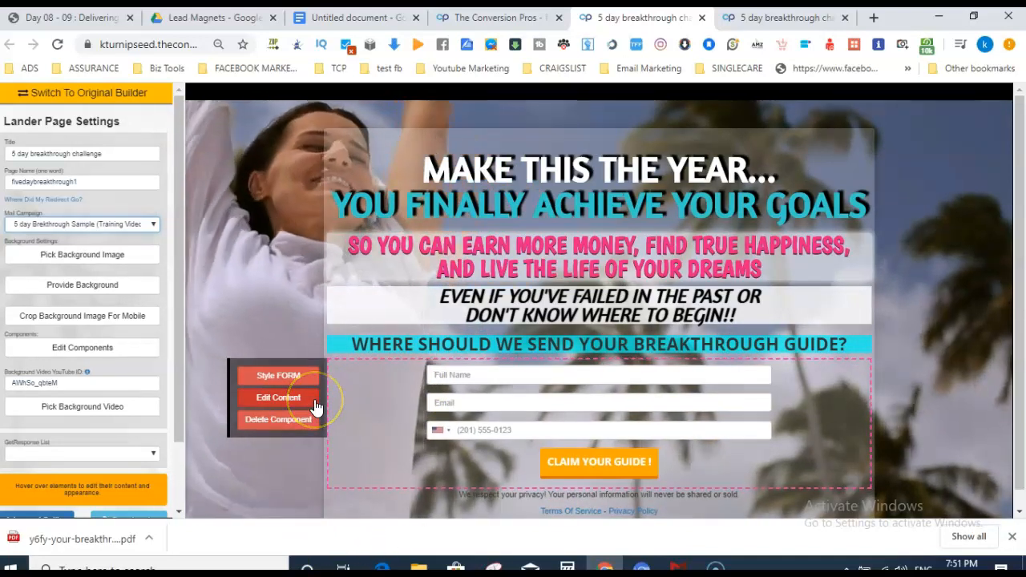
mouse_move(478, 340)
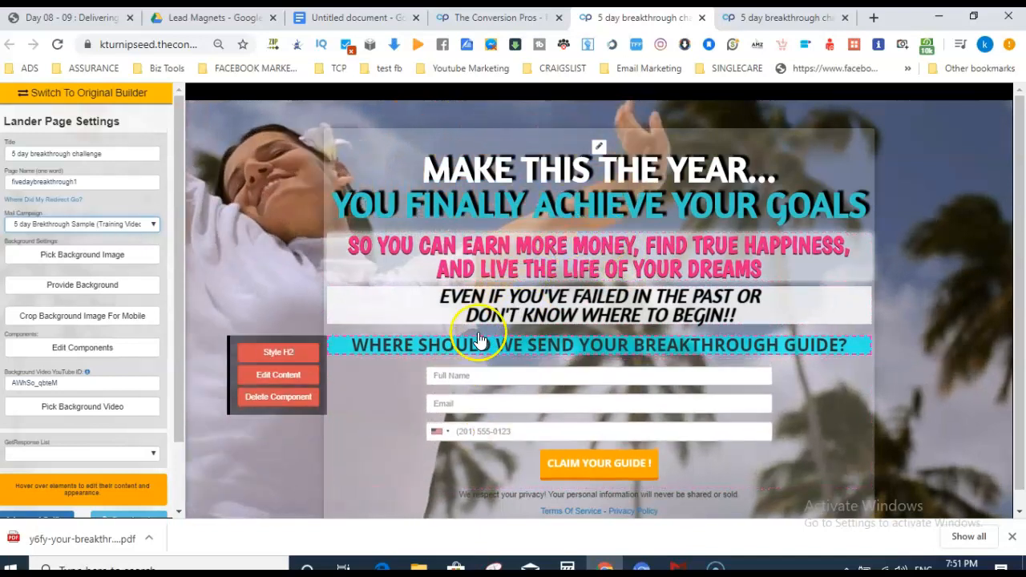
mouse_move(451, 425)
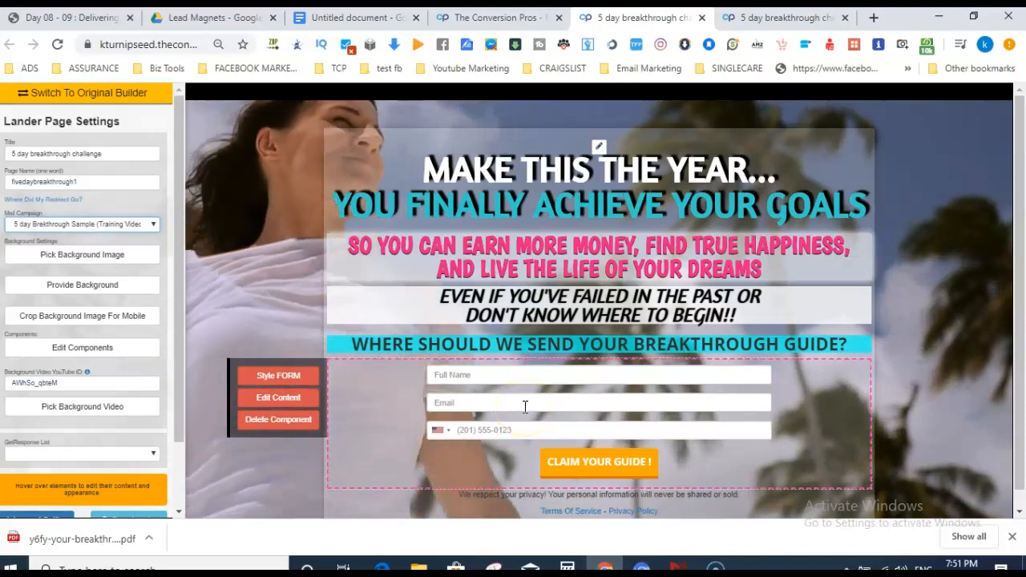
left_click(790, 17)
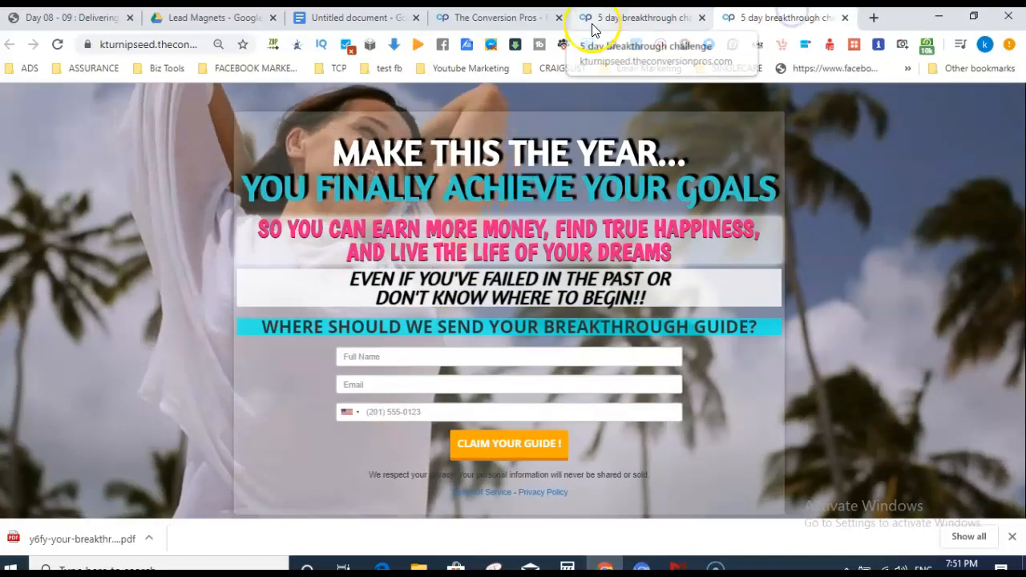
left_click(634, 16)
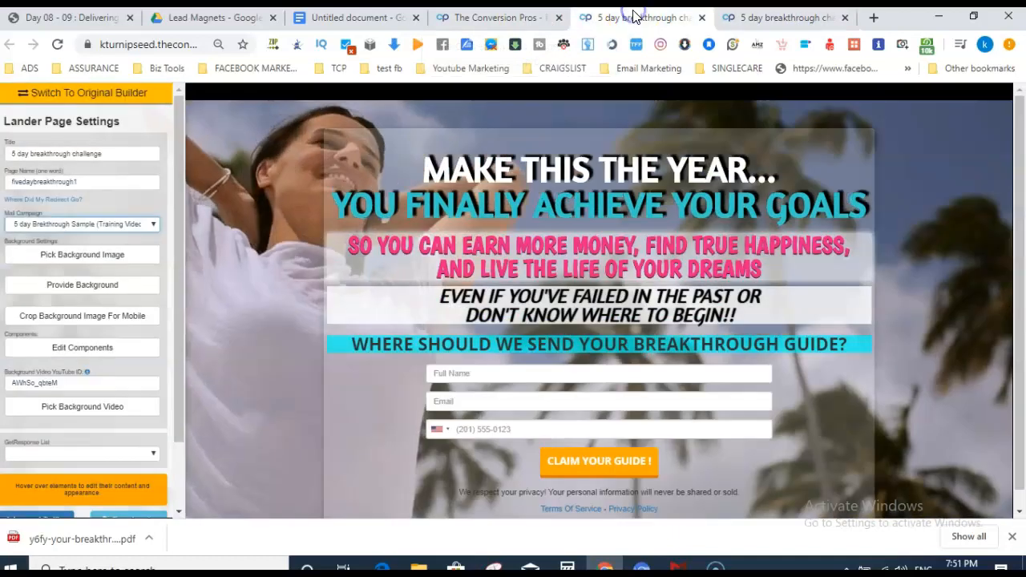
Open the signup form's redirect settings and select the existing redirect URL.
mouse_move(350, 415)
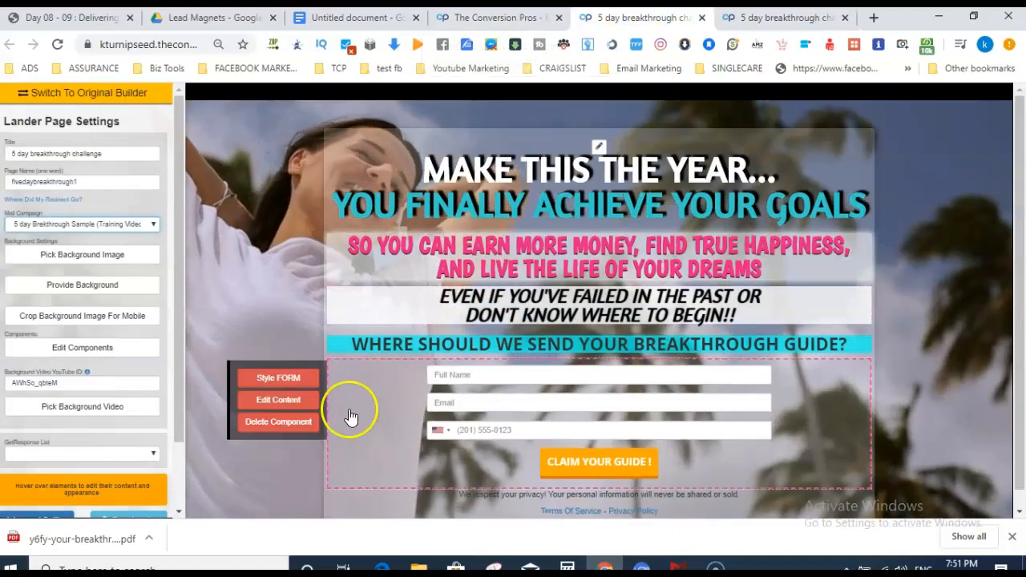
left_click(287, 382)
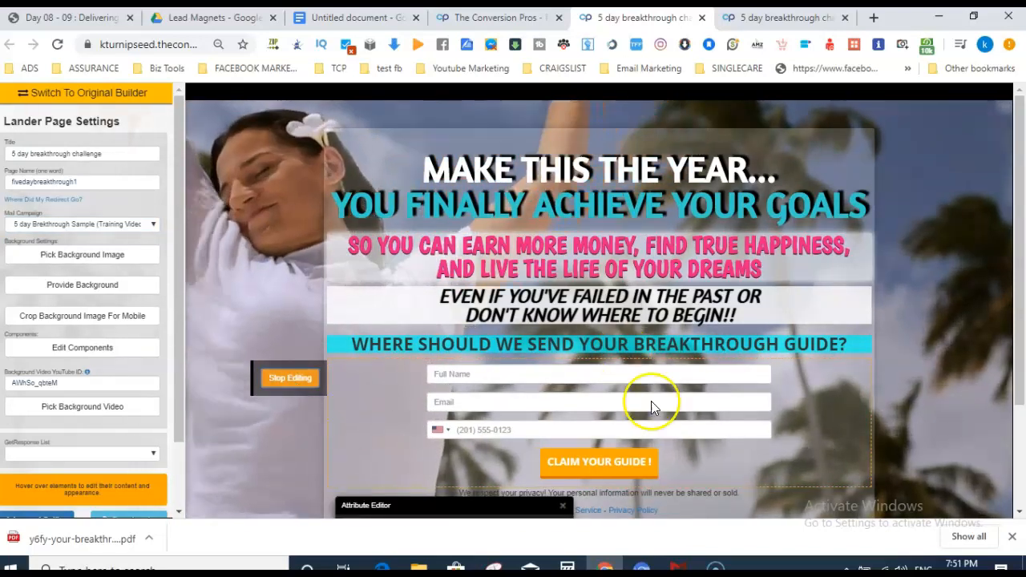
left_click(574, 451)
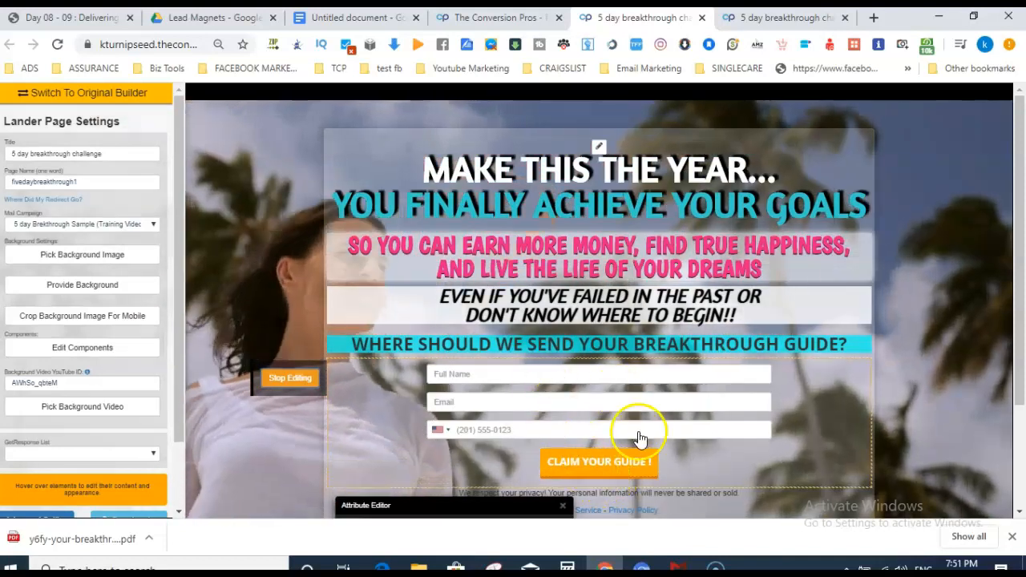
left_click(290, 378)
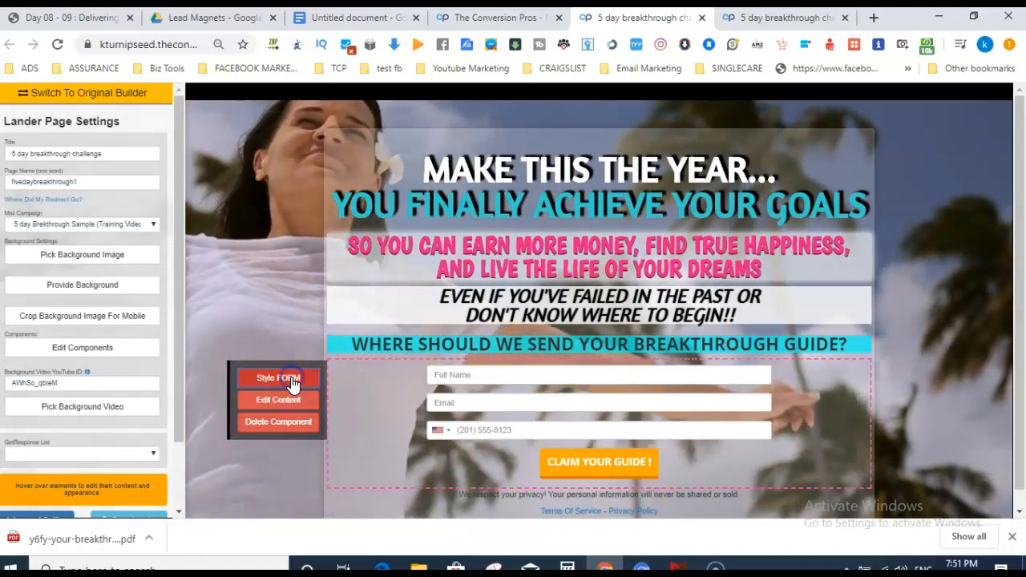
left_click(290, 405)
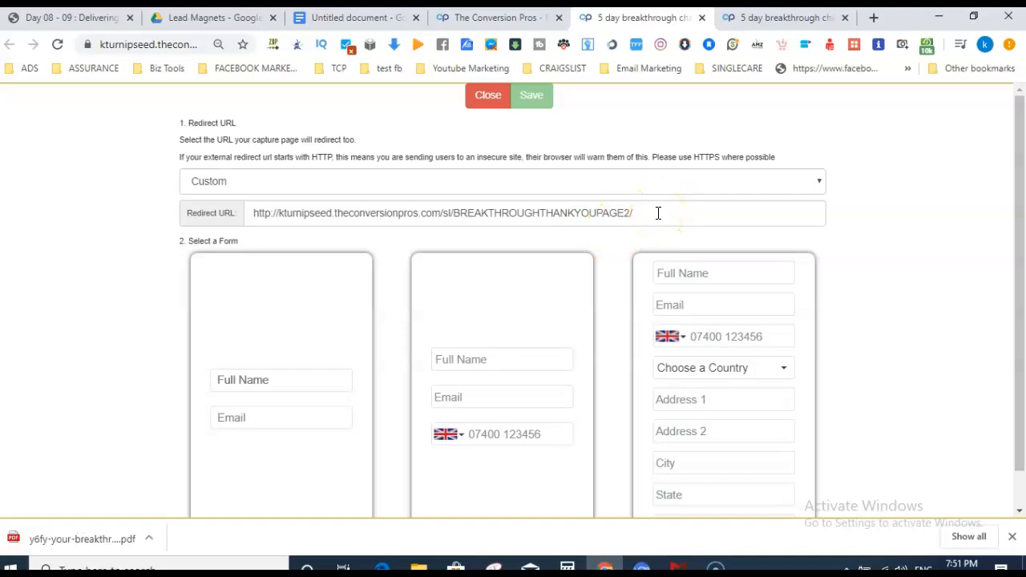
left_click_drag(658, 213, 548, 222)
Paste the https thank-you page URL from the notes into Redirect URL.
left_click(359, 18)
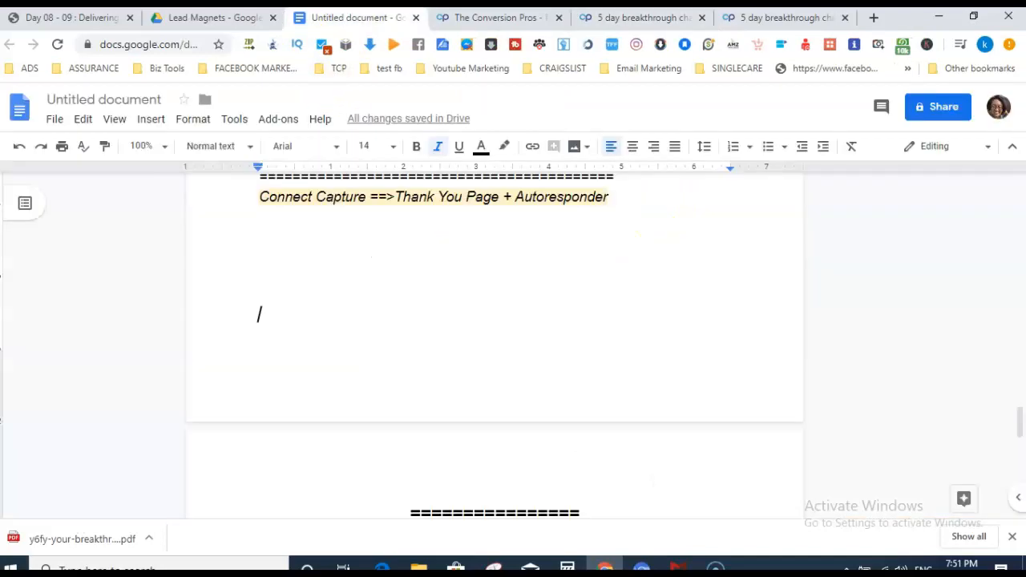
left_click_drag(1019, 425, 1015, 330)
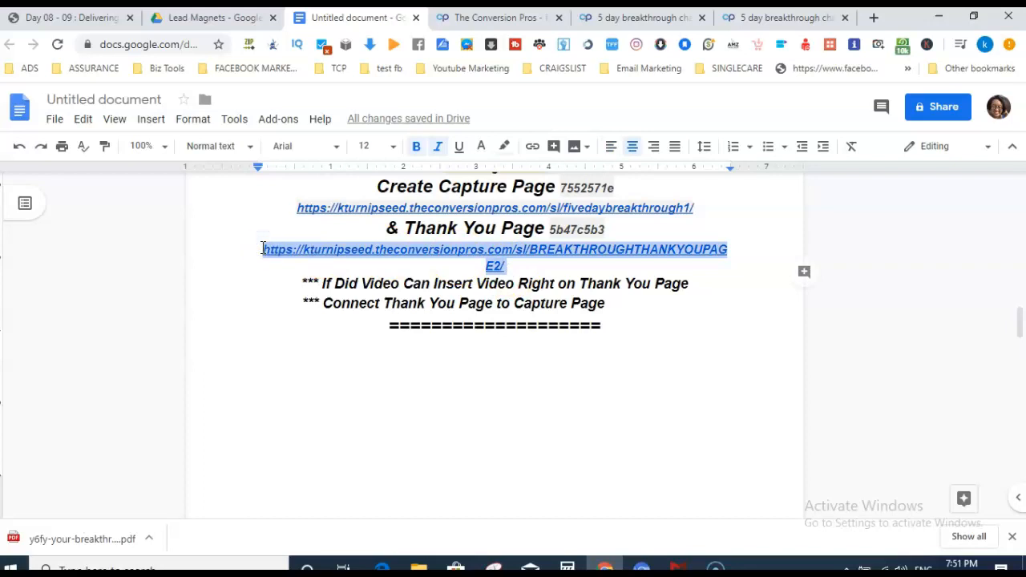
left_click(760, 18)
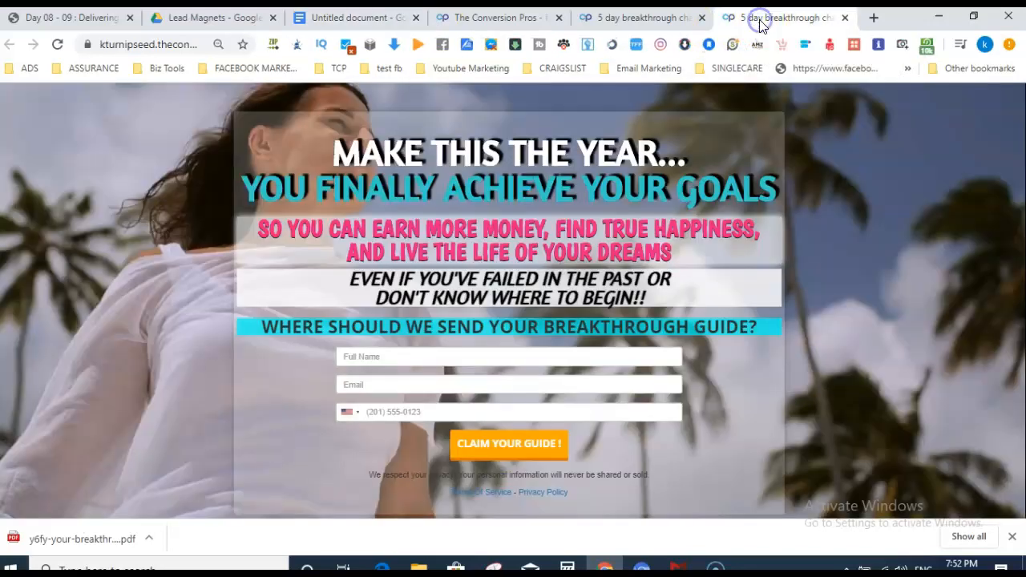
left_click(623, 23)
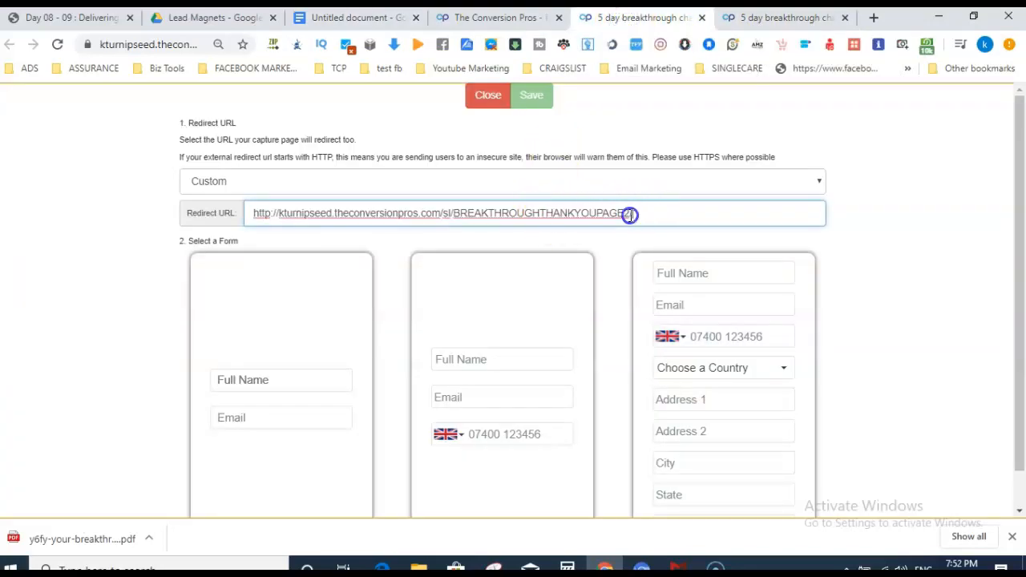
type("https://kturnipseed.theconversionpros.com/sl/BREAKTHROUGHTHANKYOUPAGE2/")
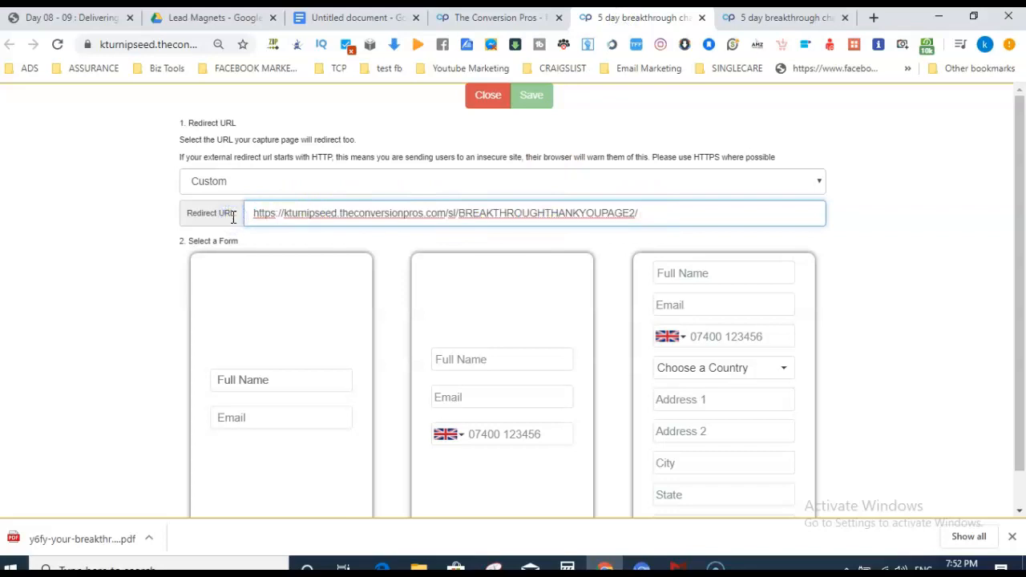
Keep the custom thank-you redirect with the name, email and phone form, and save the form settings.
left_click(876, 281)
left_click_drag(1019, 175, 1020, 239)
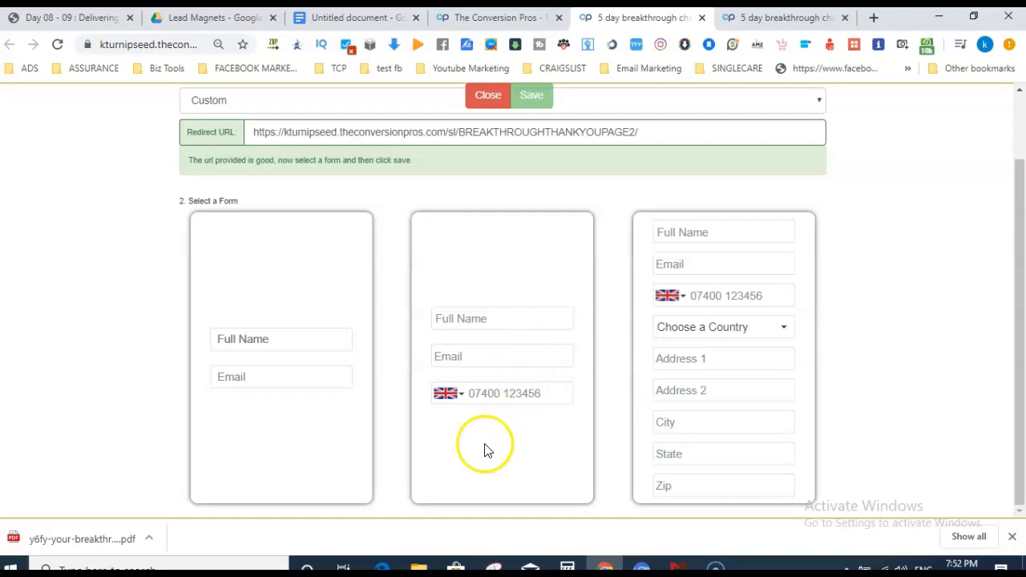
left_click(526, 274)
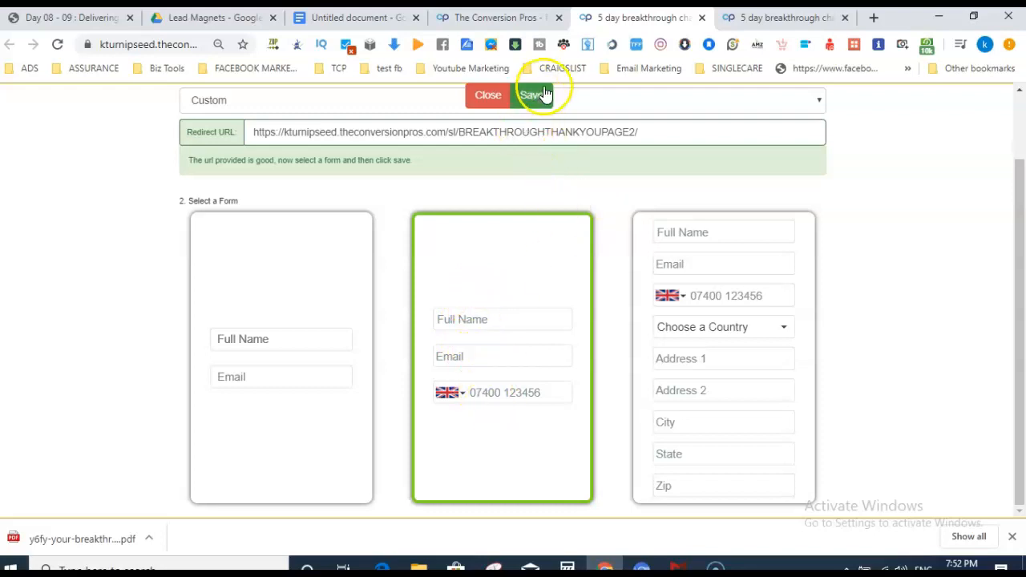
left_click(264, 295)
left_click(479, 252)
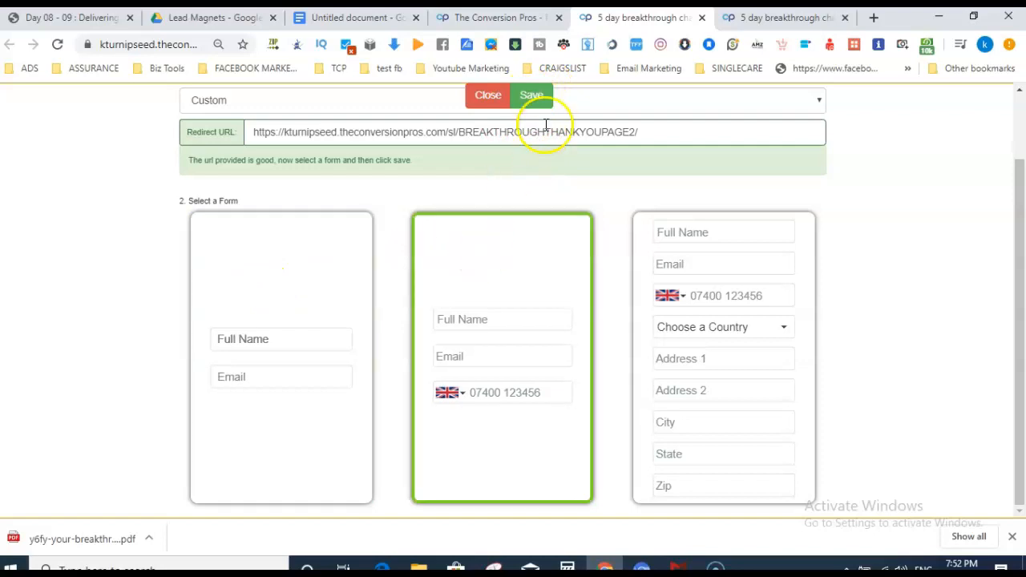
left_click_drag(1024, 206, 1021, 144)
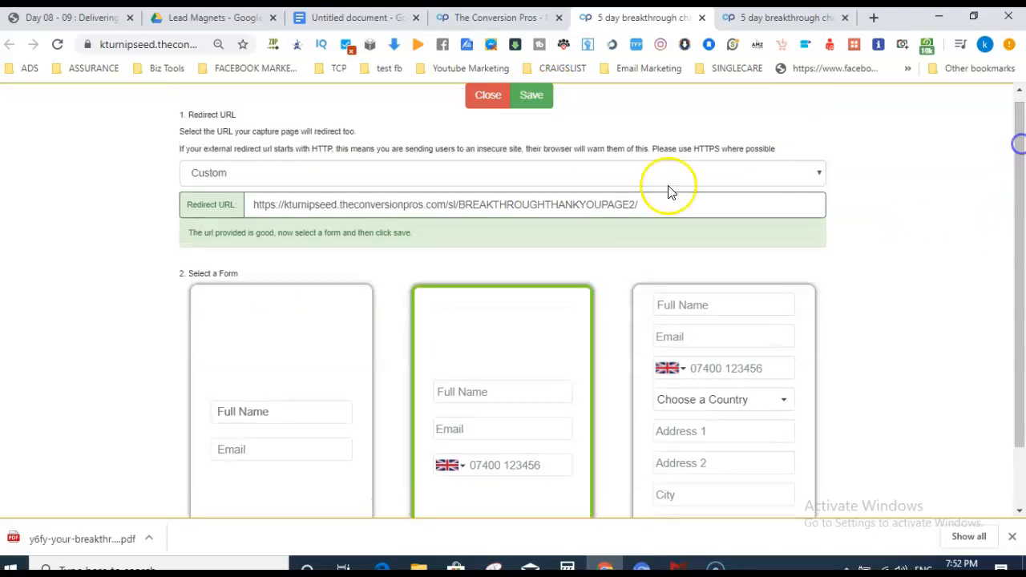
left_click(529, 97)
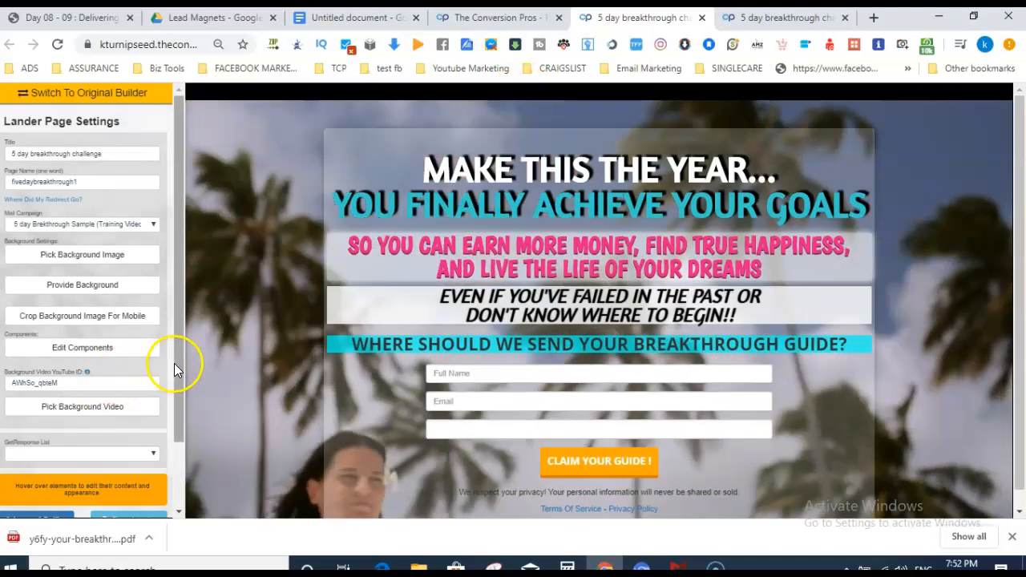
Save the fivedaybreakthrough1 lander and go back to the pages list.
left_click_drag(176, 363, 179, 420)
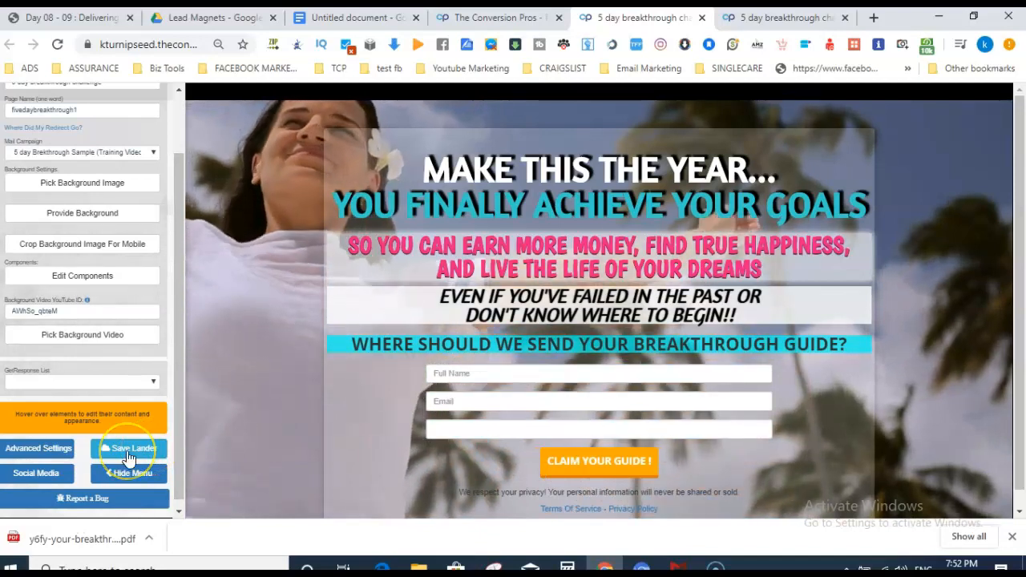
left_click_drag(178, 409, 182, 347)
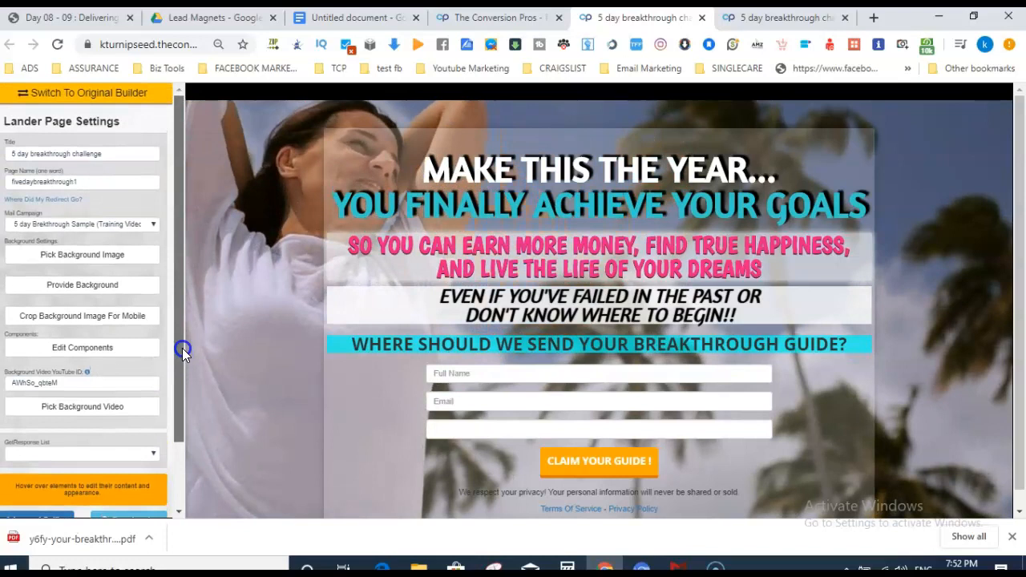
mouse_move(863, 344)
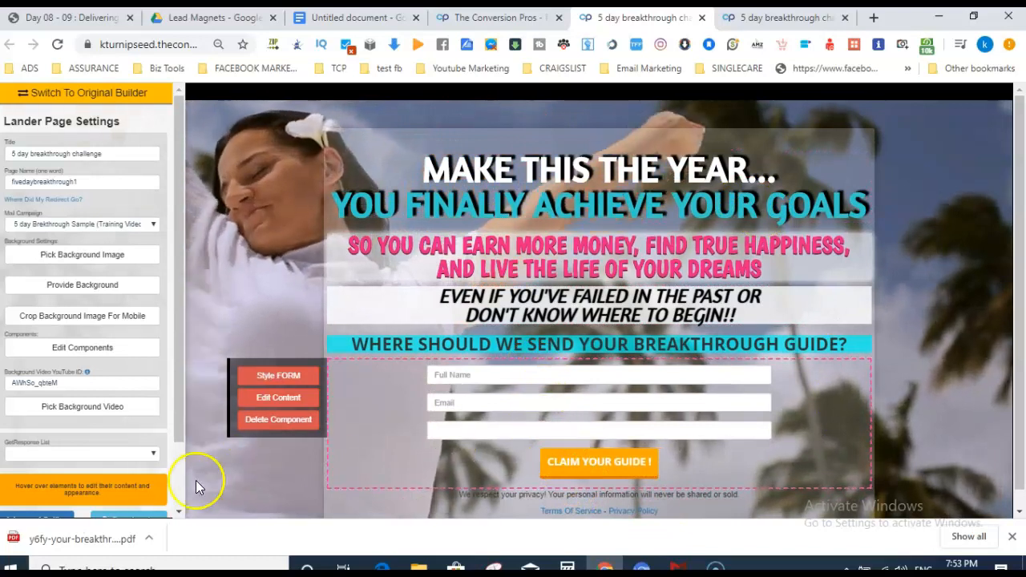
left_click_drag(181, 424, 181, 452)
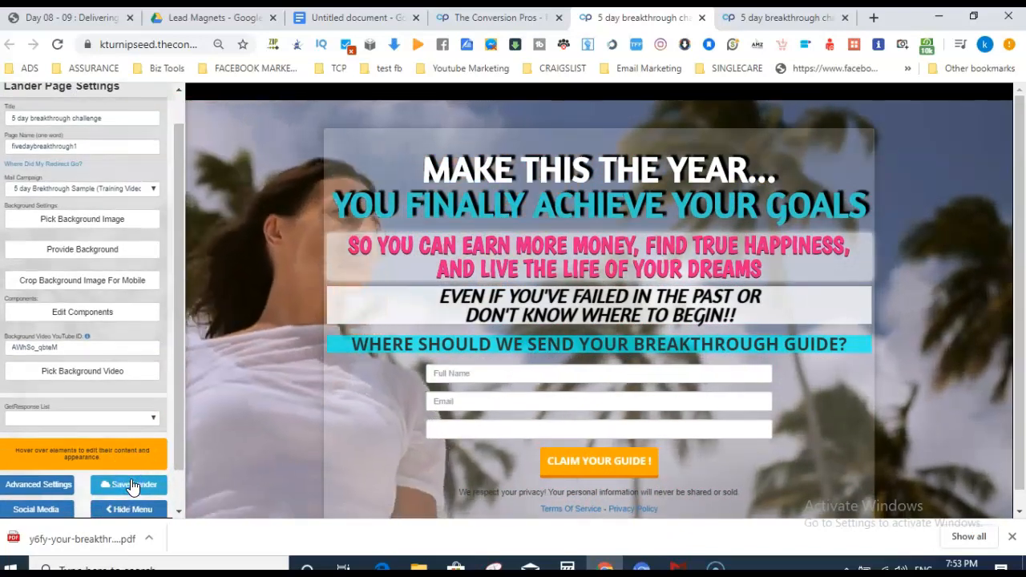
left_click(132, 485)
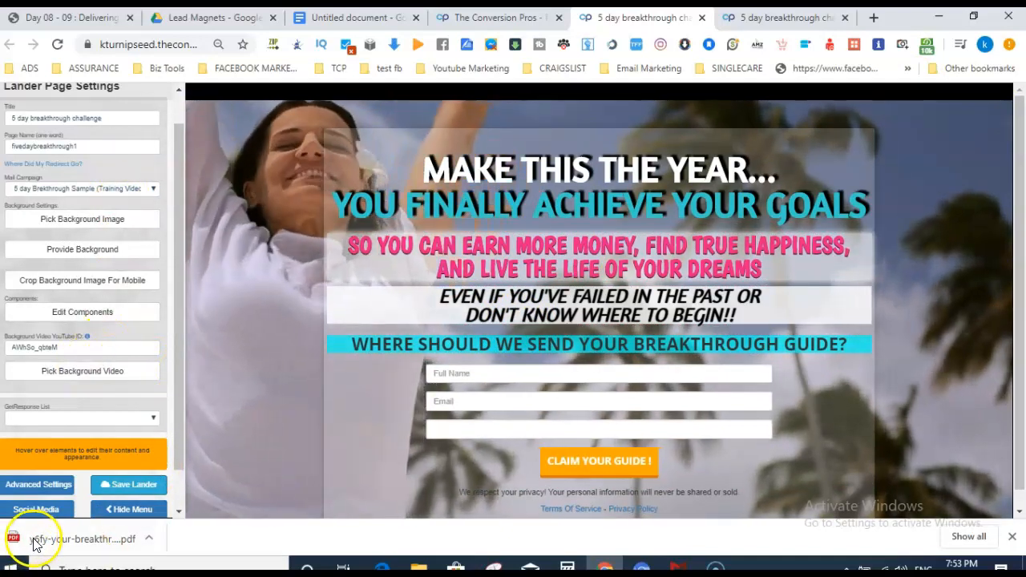
key("ctrl+shift+Tab")
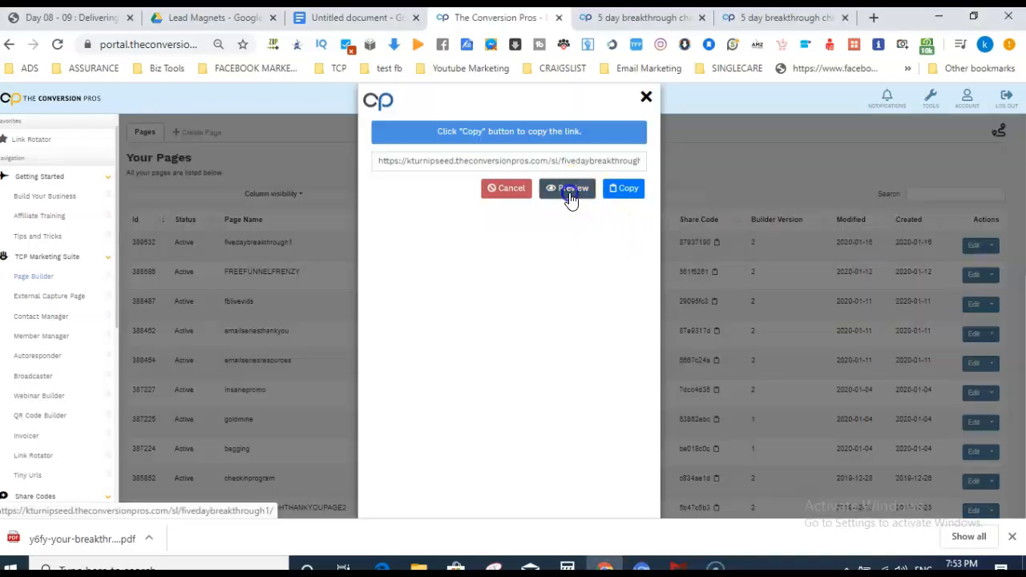
Preview the capture page and submit a test opt-in with a full name, email and phone number.
left_click(571, 196)
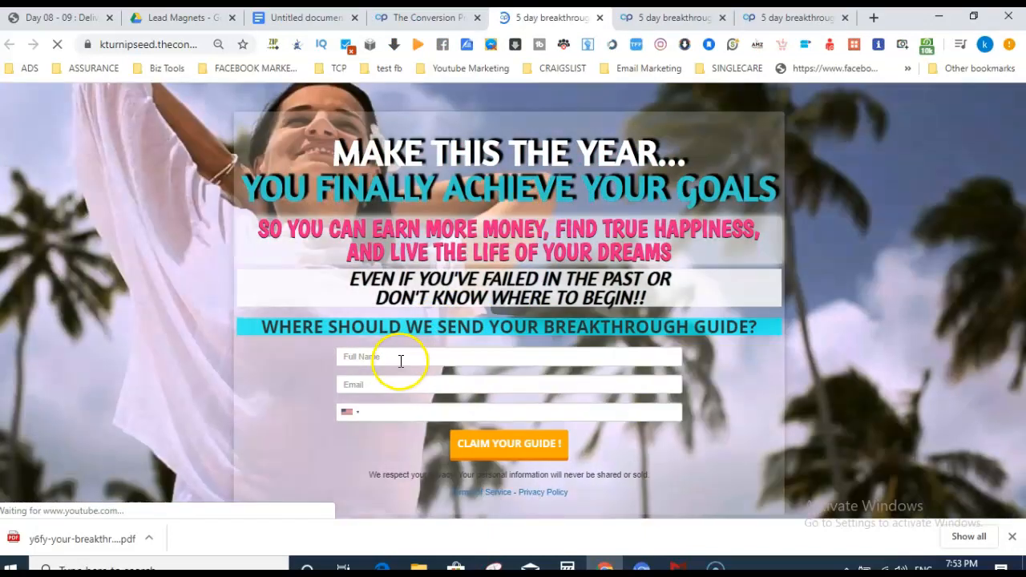
left_click(400, 360)
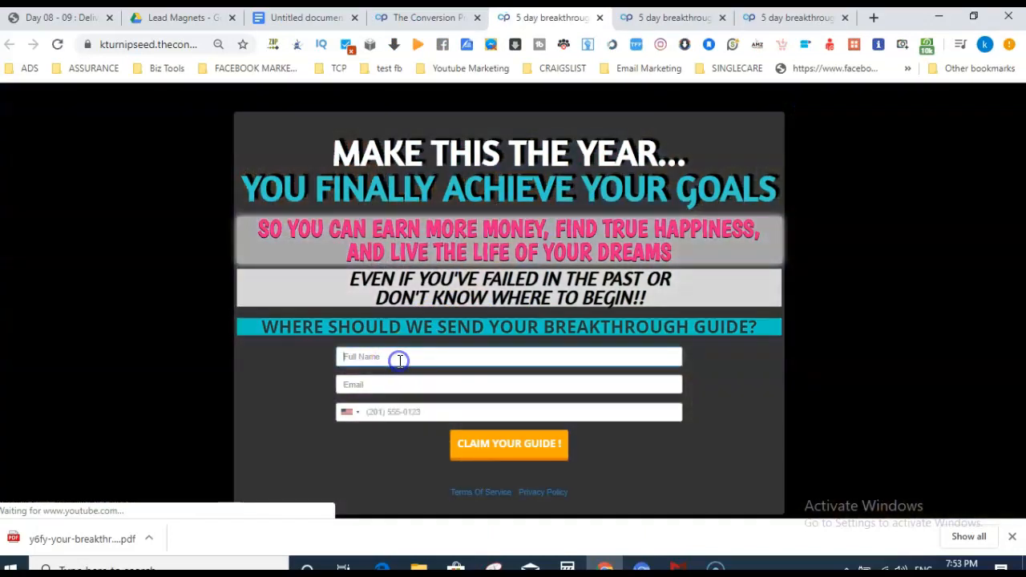
type("shin")
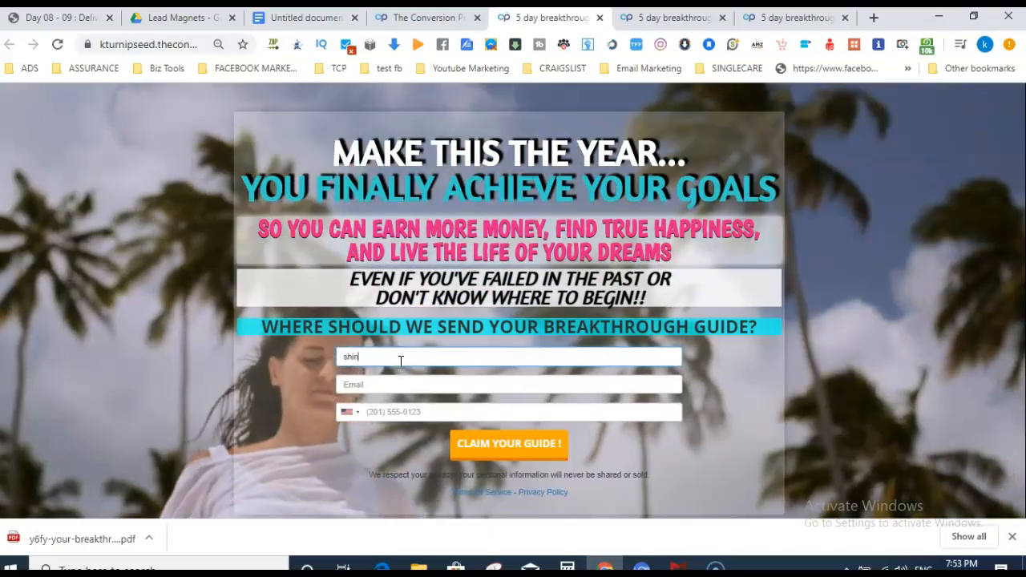
type(" tr")
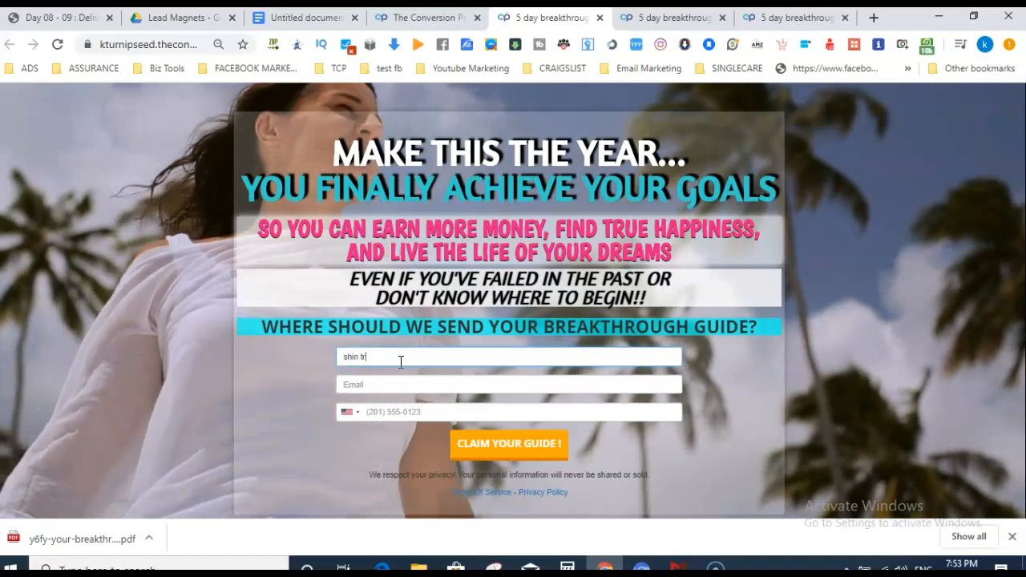
left_click(393, 382)
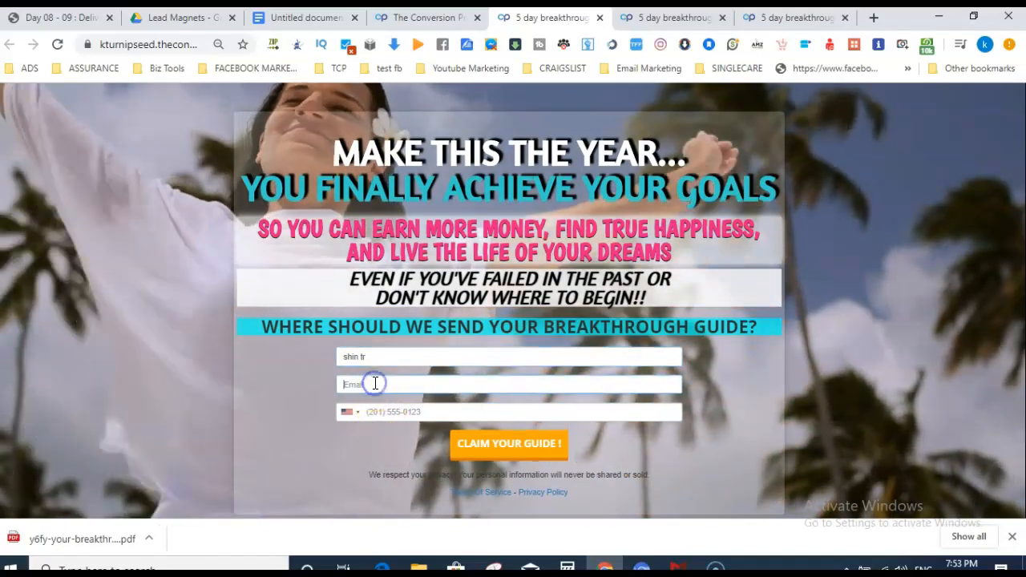
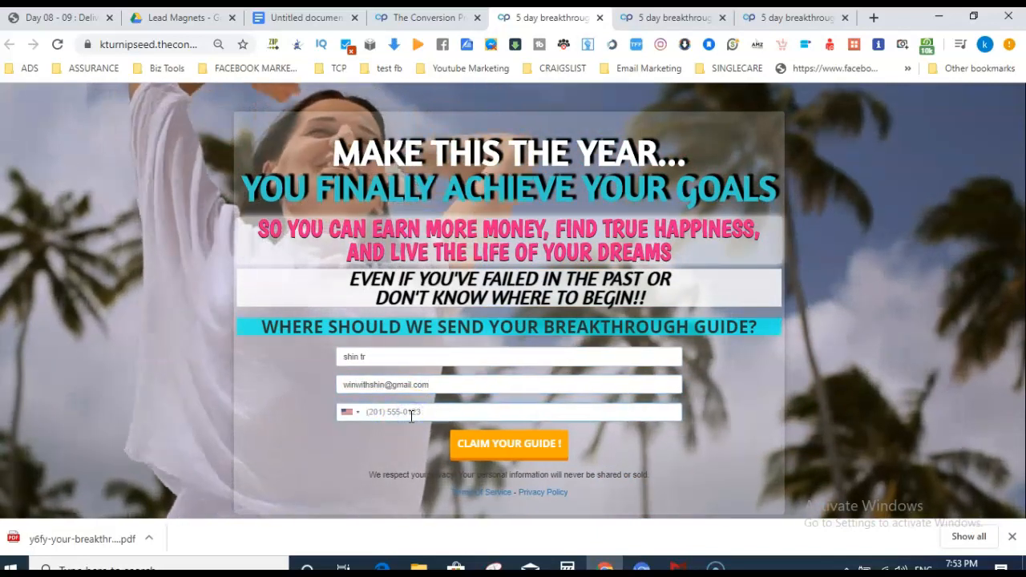
type("123456")
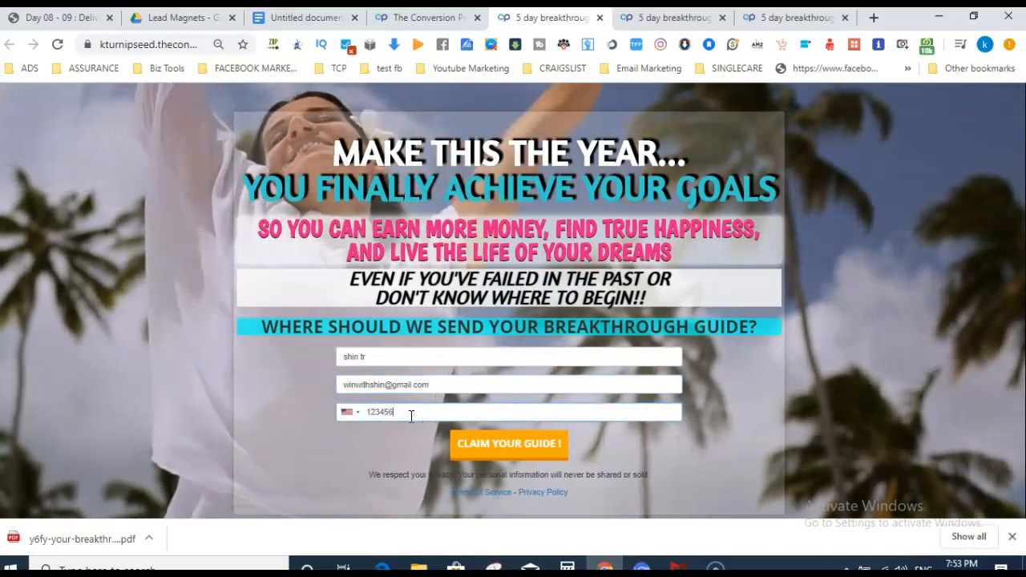
type("7890")
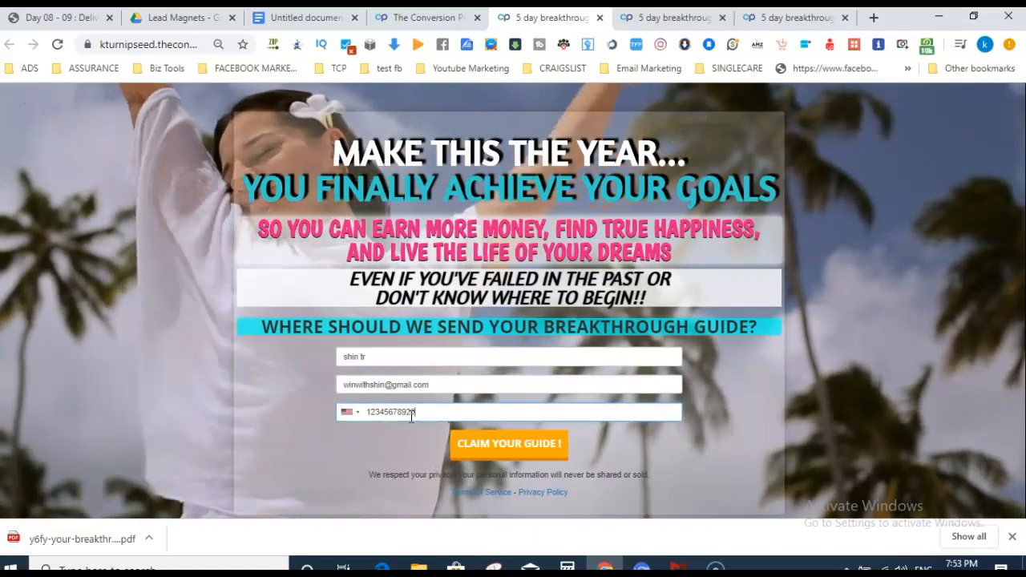
left_click(458, 440)
left_click(495, 451)
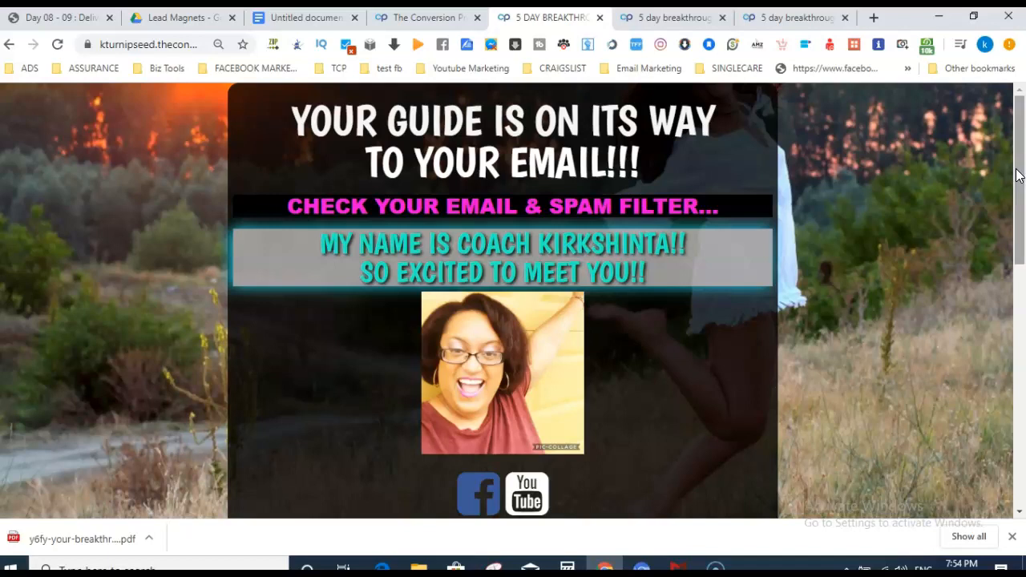
Switch back to the Untitled document notes in Google Docs.
left_click(30, 540)
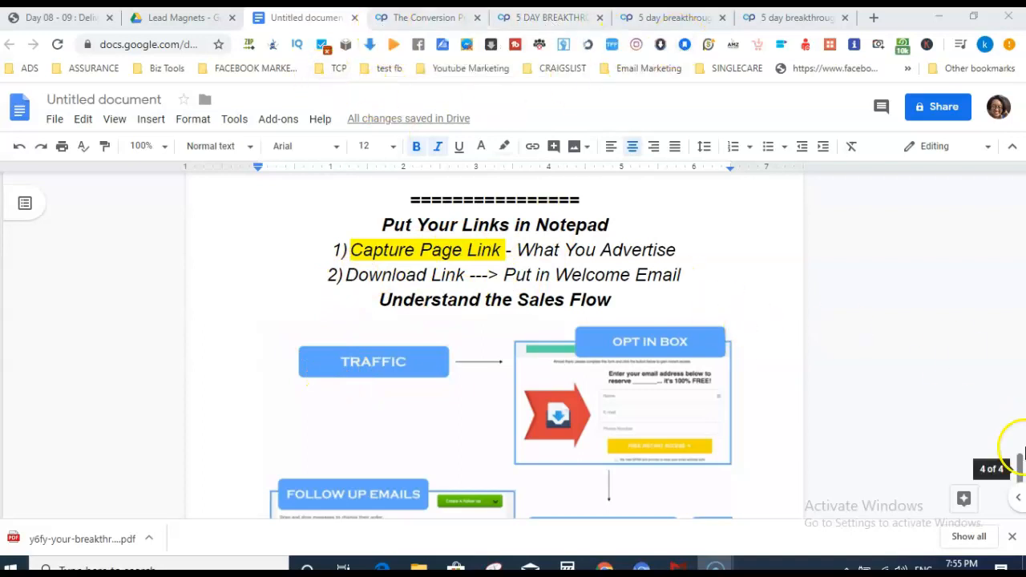
Review the Page Builder links in the notes, then close The Conversion Pros' Get Link dialog.
left_click_drag(1019, 473, 1020, 313)
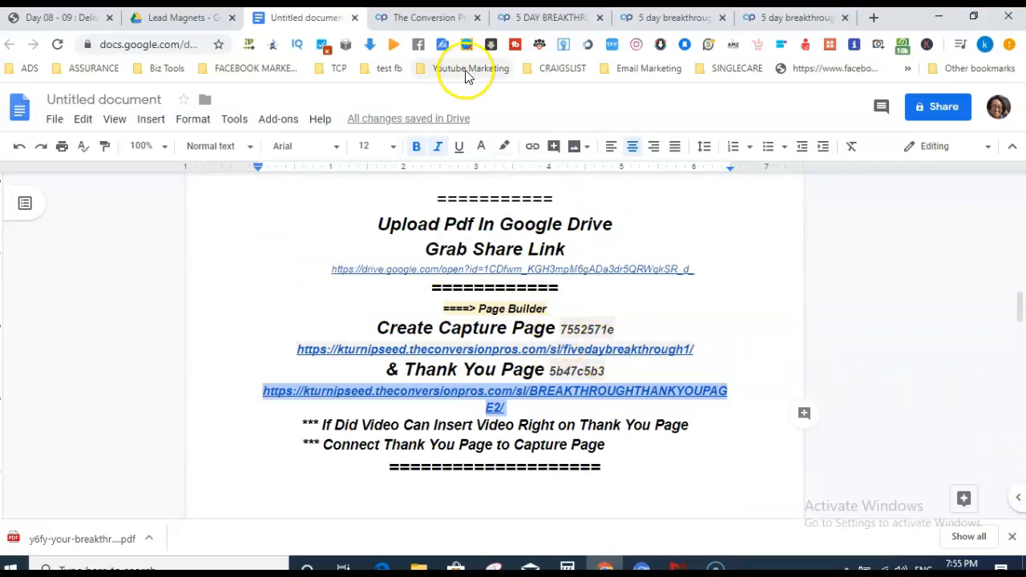
left_click(425, 18)
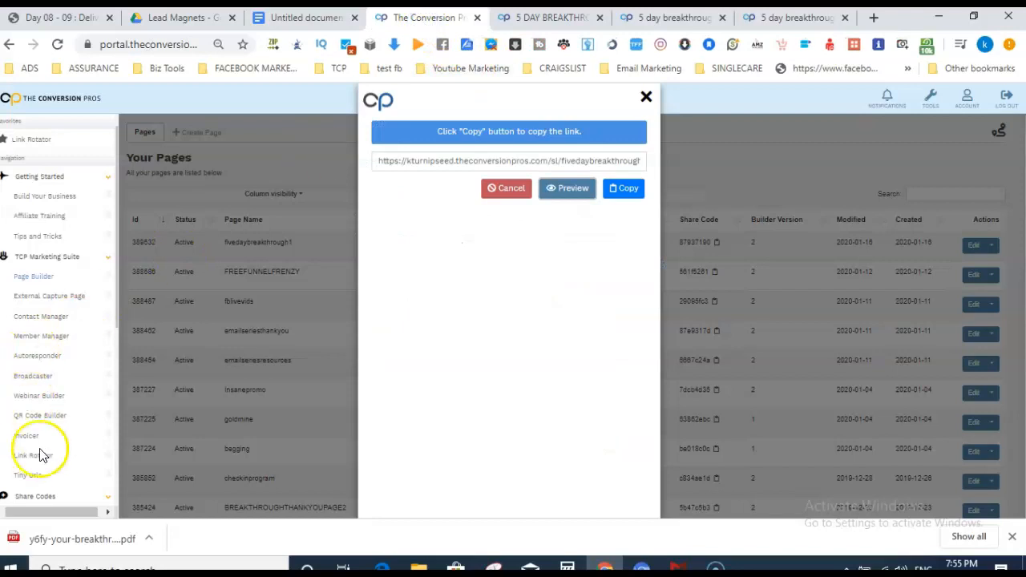
left_click(34, 476)
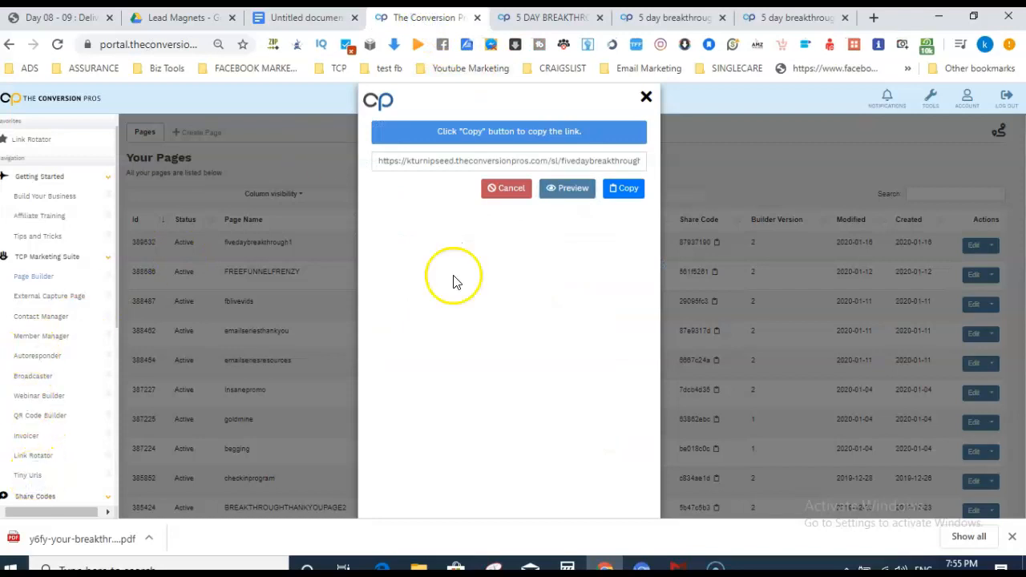
left_click(645, 97)
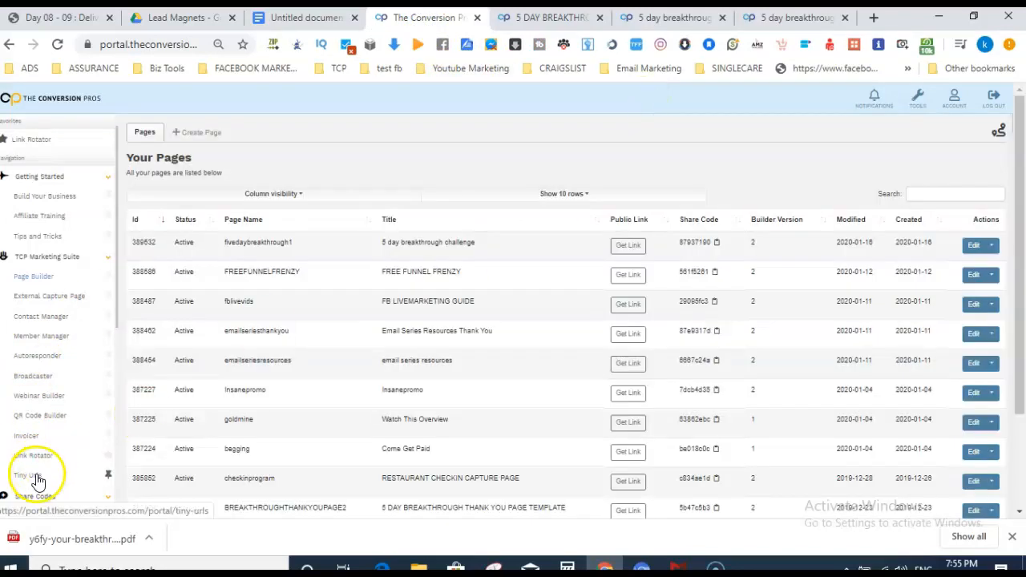
left_click(36, 477)
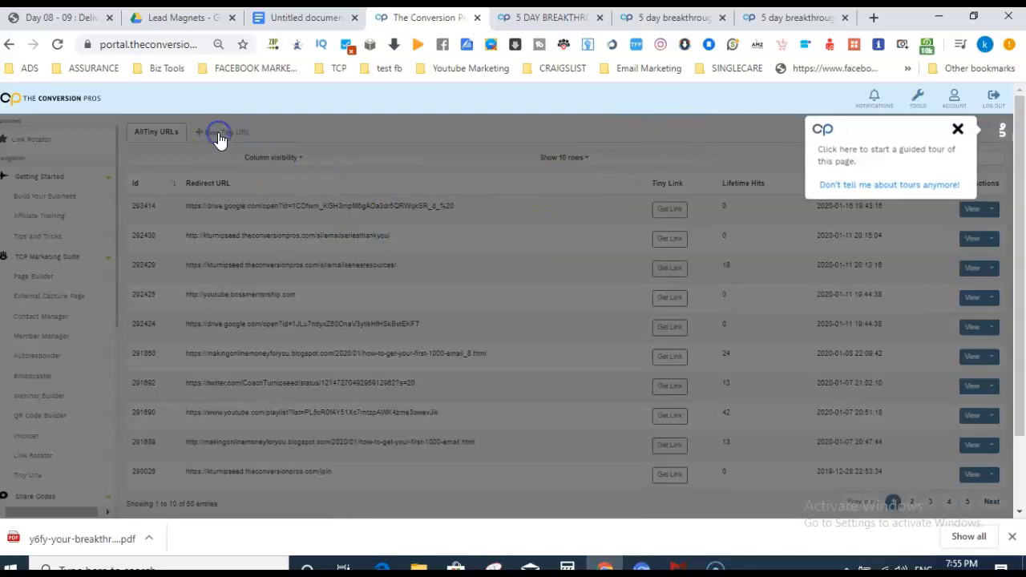
left_click(957, 129)
left_click(658, 210)
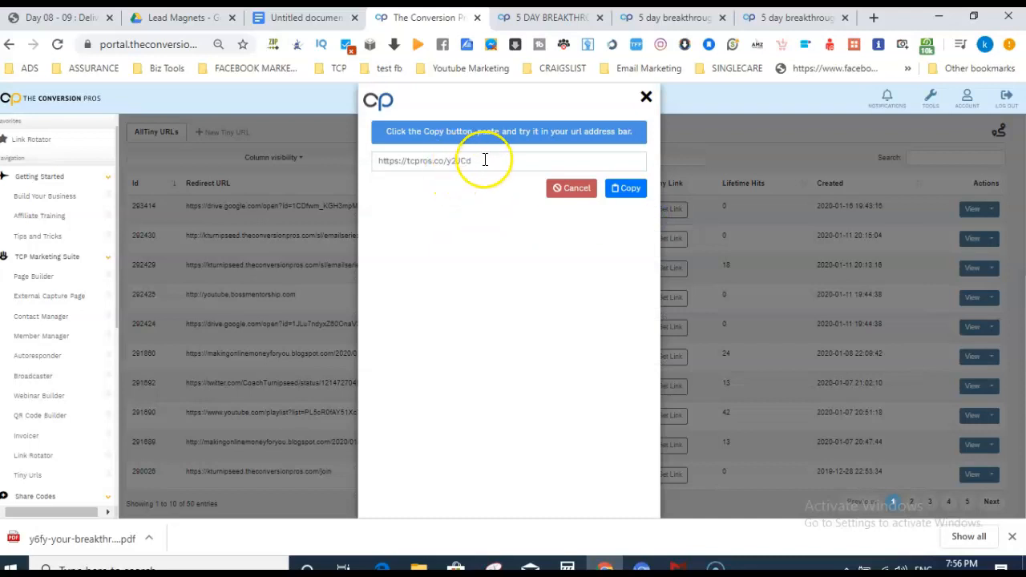
left_click(414, 161)
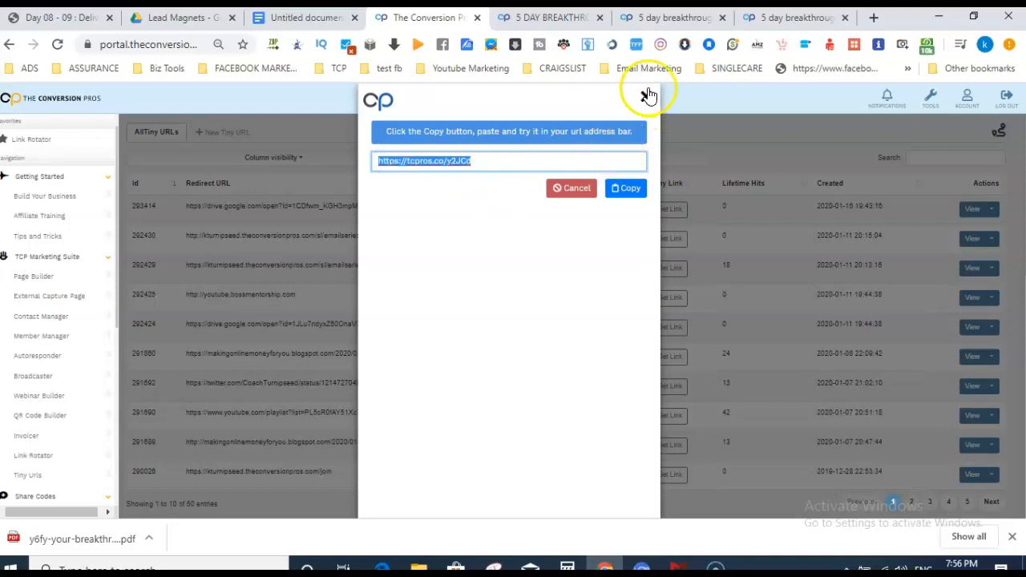
left_click(299, 19)
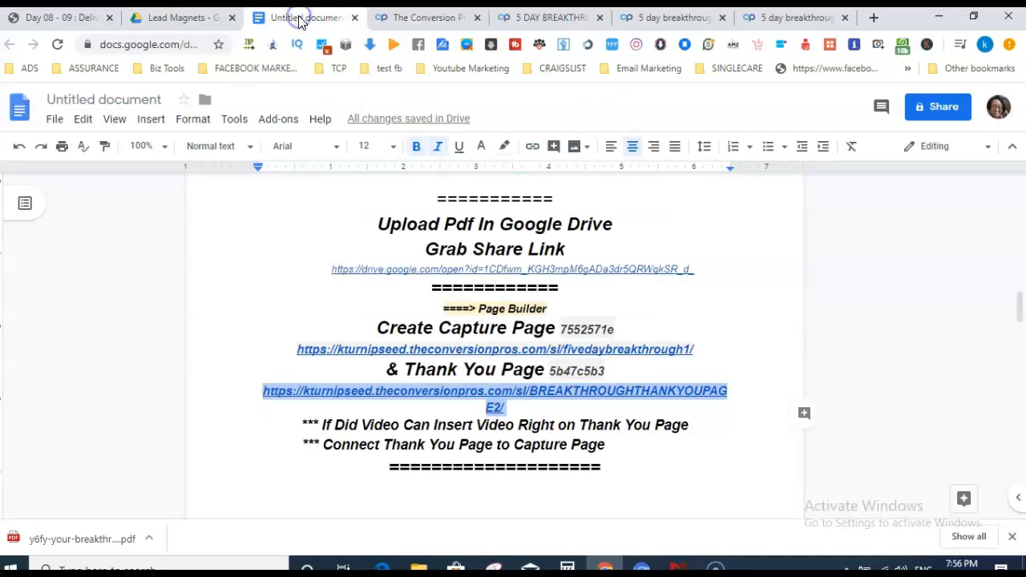
left_click_drag(1016, 304, 1014, 473)
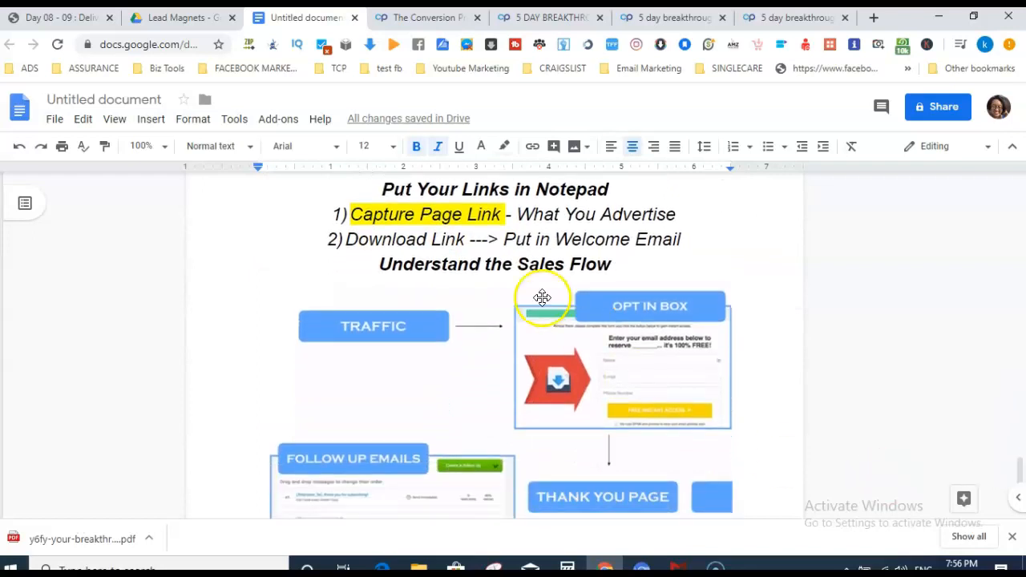